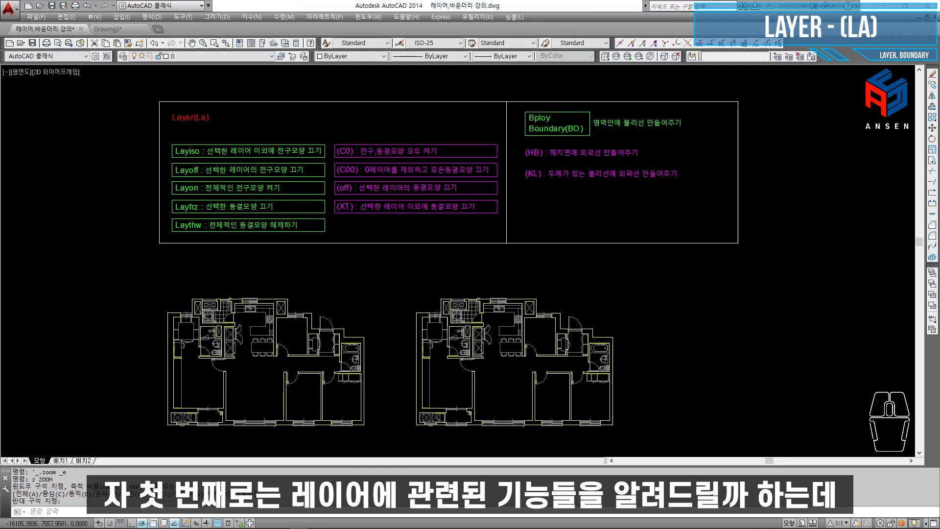
Open the layer properties manager with the LA command and widen it to view all layer columns, restoring the narrower width after.
{"action": "scroll", "coordinate": [303, 253], "scroll_direction": "up", "scroll_amount": 4}
{"action": "scroll", "coordinate": [302, 253], "scroll_direction": "down", "scroll_amount": 2}
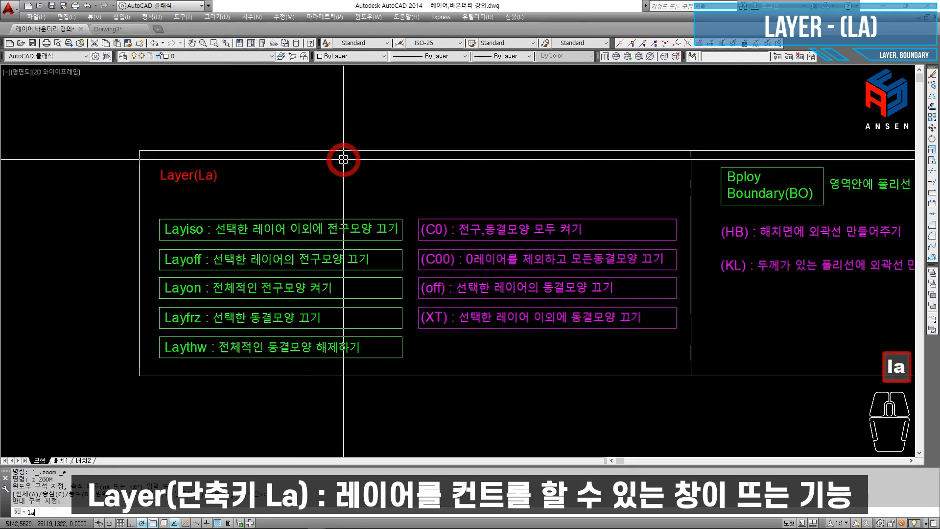
{"action": "key", "text": "Return"}
{"action": "scroll", "coordinate": [413, 245], "scroll_direction": "down", "scroll_amount": 3}
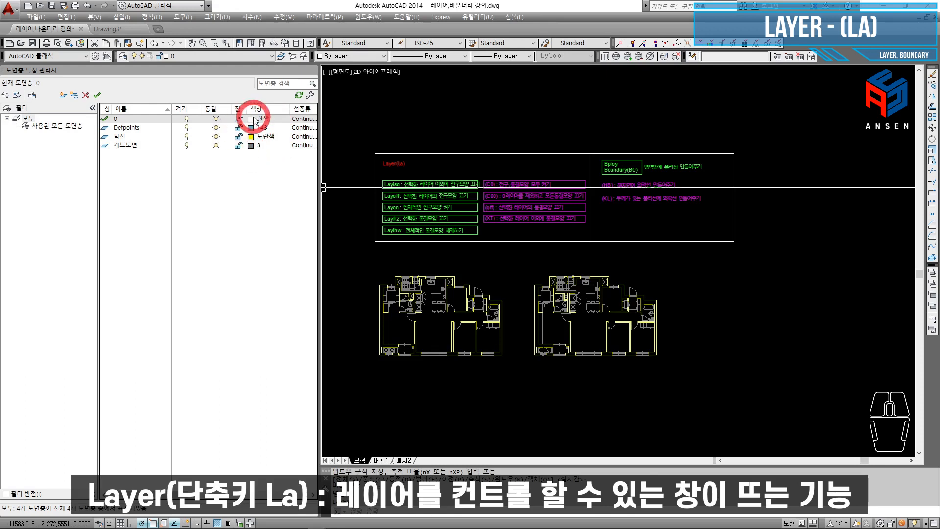
{"action": "mouse_move", "coordinate": [320, 115]}
{"action": "left_mouse_down"}
{"action": "mouse_move", "coordinate": [419, 69]}
{"action": "mouse_move", "coordinate": [472, 98]}
{"action": "left_mouse_up"}
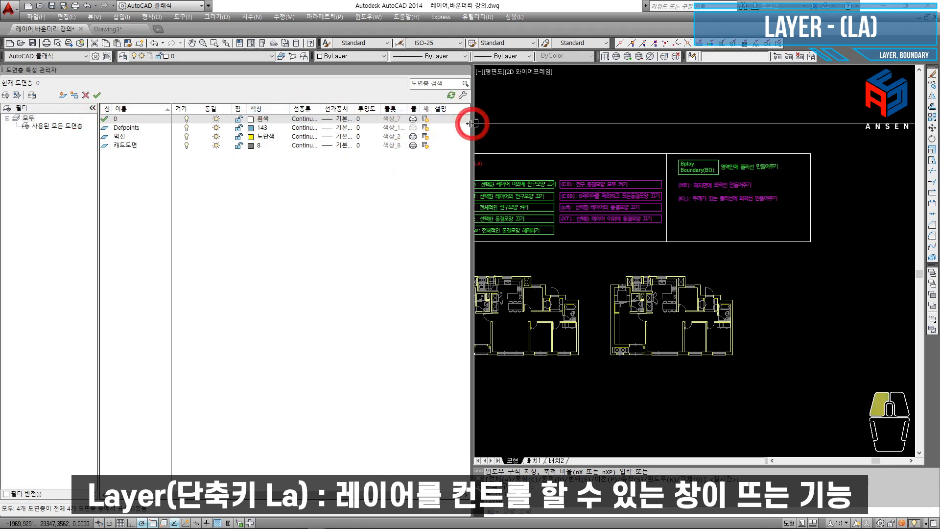
{"action": "left_click_drag", "start_coordinate": [471, 123], "coordinate": [315, 127]}
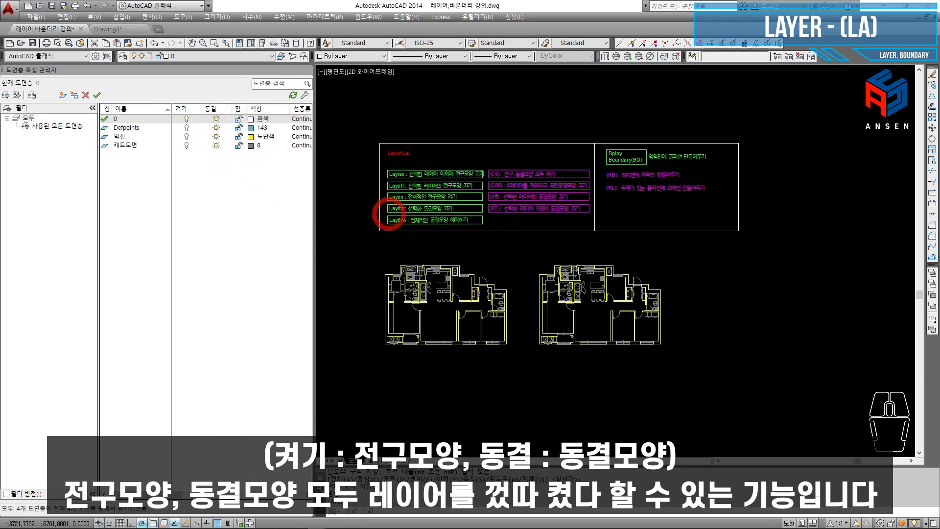
Turn the Defpoints, 벽선 and 캐드도면 layers off and back on in the layer list.
{"action": "left_click", "coordinate": [186, 136]}
{"action": "left_click", "coordinate": [186, 144]}
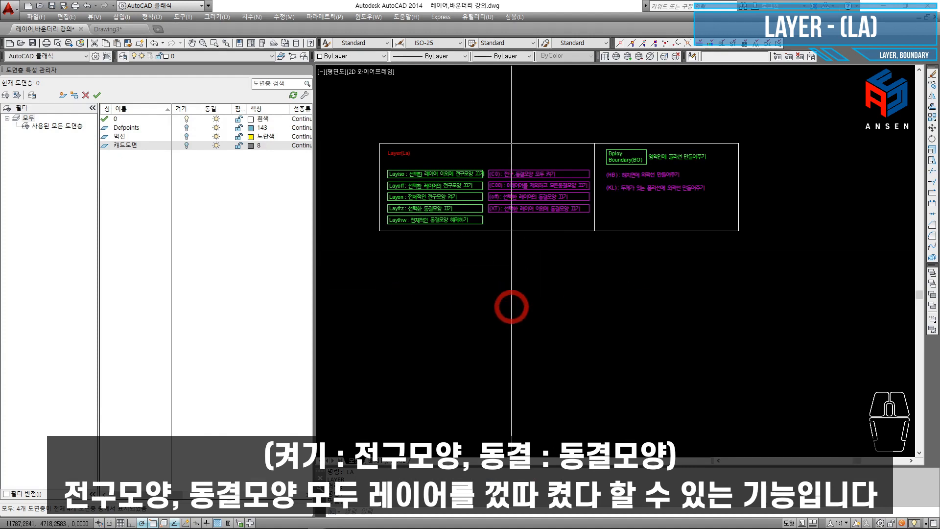
{"action": "left_click", "coordinate": [186, 128]}
{"action": "left_click", "coordinate": [186, 136]}
{"action": "left_click", "coordinate": [186, 145]}
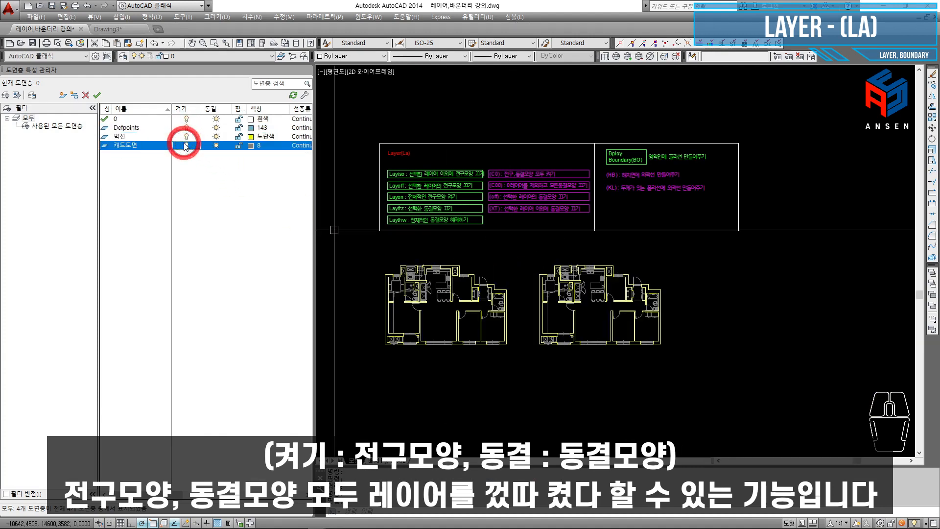
Freeze the Defpoints, 벽선 and 캐드도면 layers and thaw all three again.
{"action": "left_click", "coordinate": [216, 127]}
{"action": "left_click", "coordinate": [216, 136]}
{"action": "left_click", "coordinate": [216, 145]}
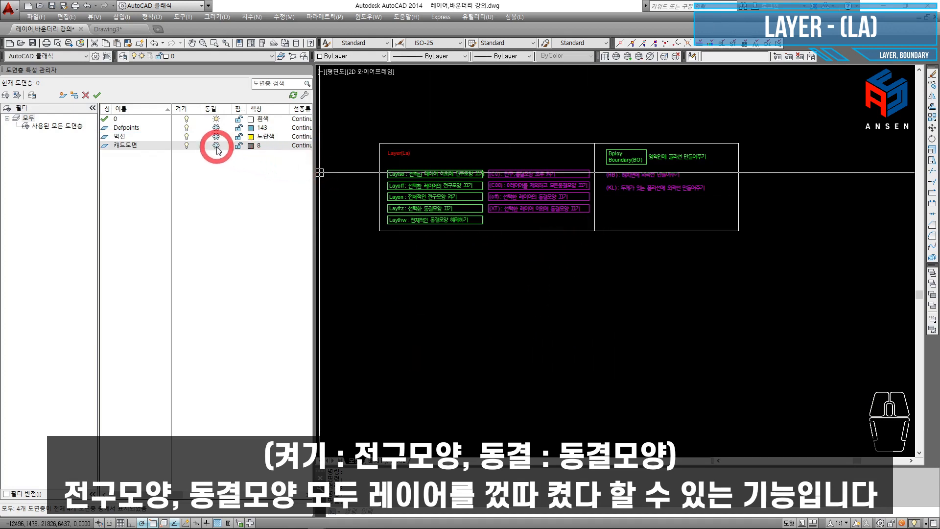
{"action": "left_click", "coordinate": [216, 145]}
{"action": "left_click", "coordinate": [216, 137]}
{"action": "left_click", "coordinate": [216, 128]}
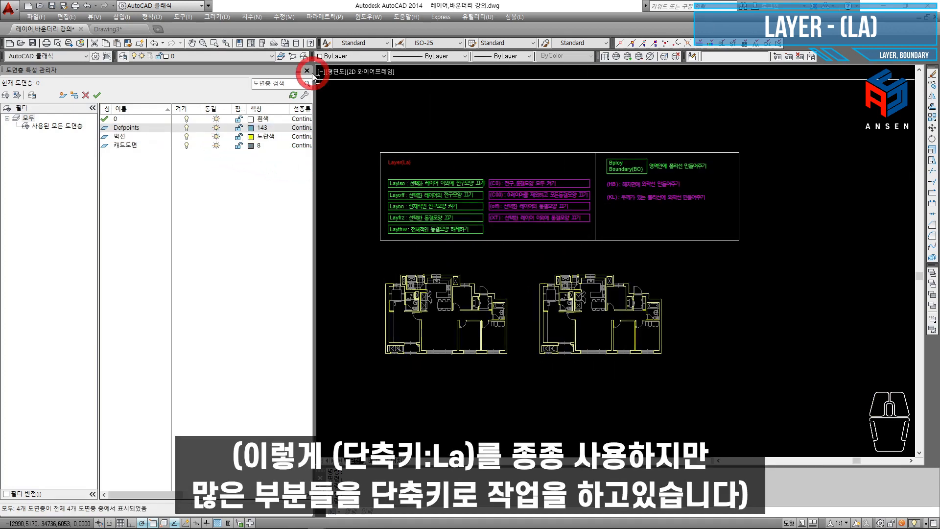
Close the layer properties manager.
{"action": "scroll", "coordinate": [389, 162], "scroll_direction": "up", "scroll_amount": 4}
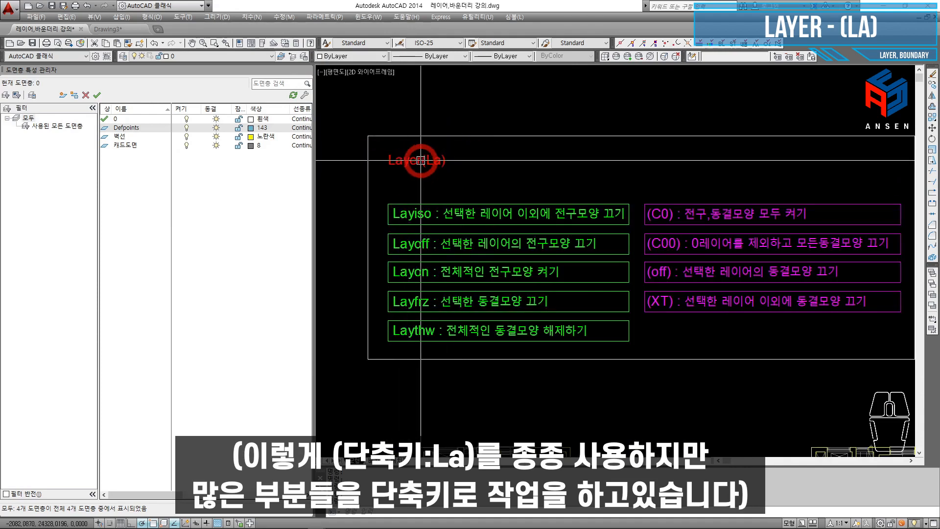
{"action": "left_click", "coordinate": [77, 165]}
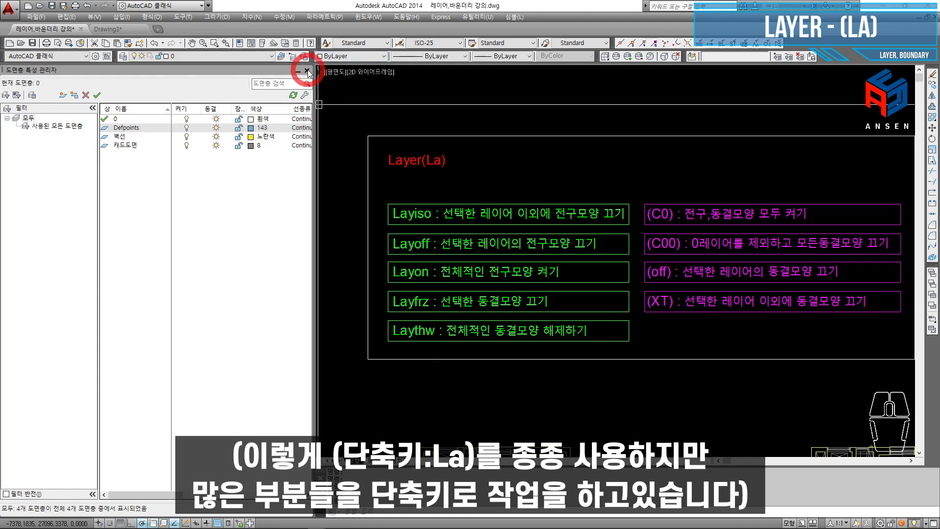
{"action": "scroll", "coordinate": [464, 320], "scroll_direction": "down", "scroll_amount": 2}
{"action": "mouse_move", "coordinate": [546, 332]}
{"action": "middle_mouse_down"}
{"action": "mouse_move", "coordinate": [512, 286]}
{"action": "mouse_move", "coordinate": [461, 253]}
{"action": "middle_mouse_up"}
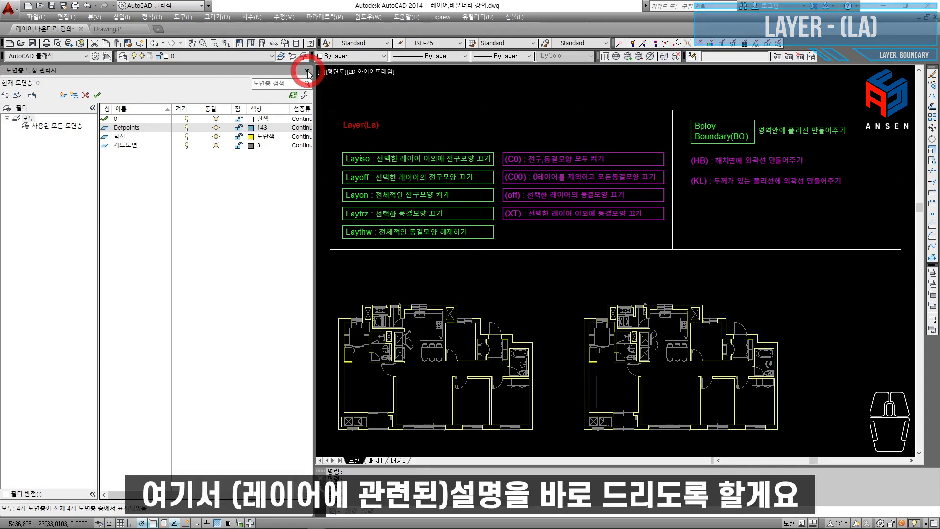
{"action": "left_click", "coordinate": [307, 71]}
Isolate the 벽선 layer with LAYISO by picking a yellow wall line in the floor plan.
{"action": "scroll", "coordinate": [134, 189], "scroll_direction": "up", "scroll_amount": 6}
{"action": "scroll", "coordinate": [261, 176], "scroll_direction": "down", "scroll_amount": 3}
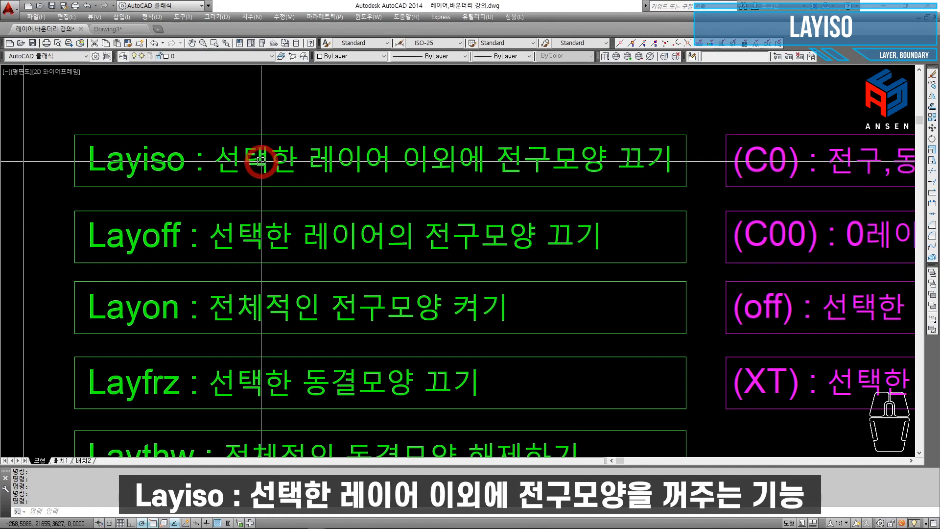
{"action": "scroll", "coordinate": [431, 167], "scroll_direction": "down", "scroll_amount": 4}
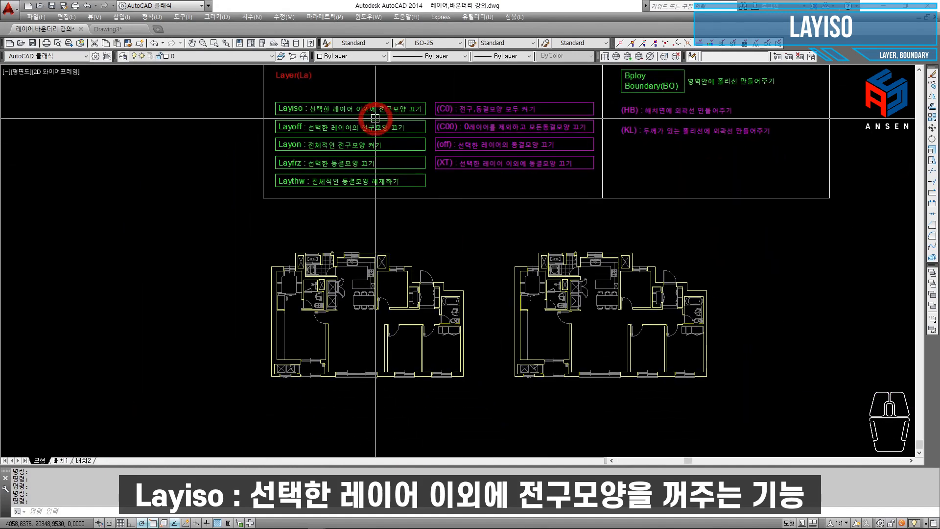
{"action": "scroll", "coordinate": [346, 120], "scroll_direction": "up", "scroll_amount": 2}
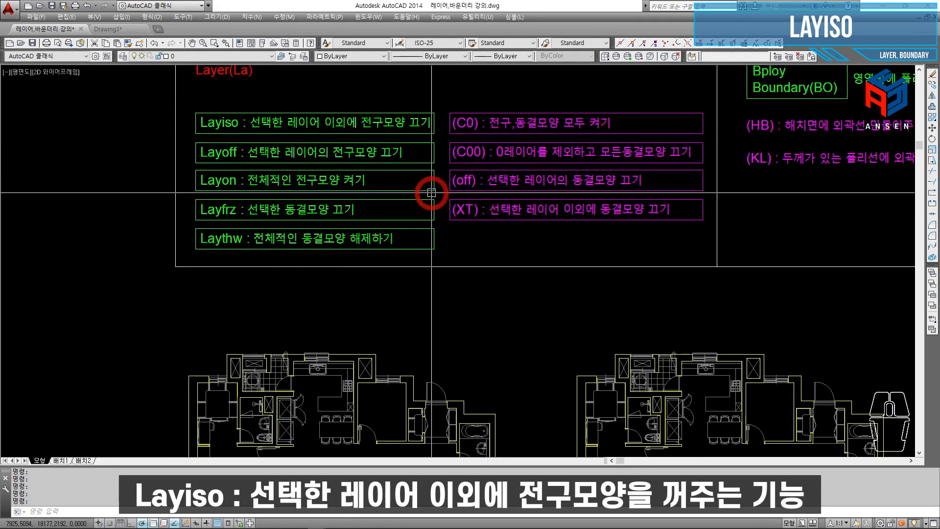
{"action": "scroll", "coordinate": [475, 234], "scroll_direction": "down", "scroll_amount": 3}
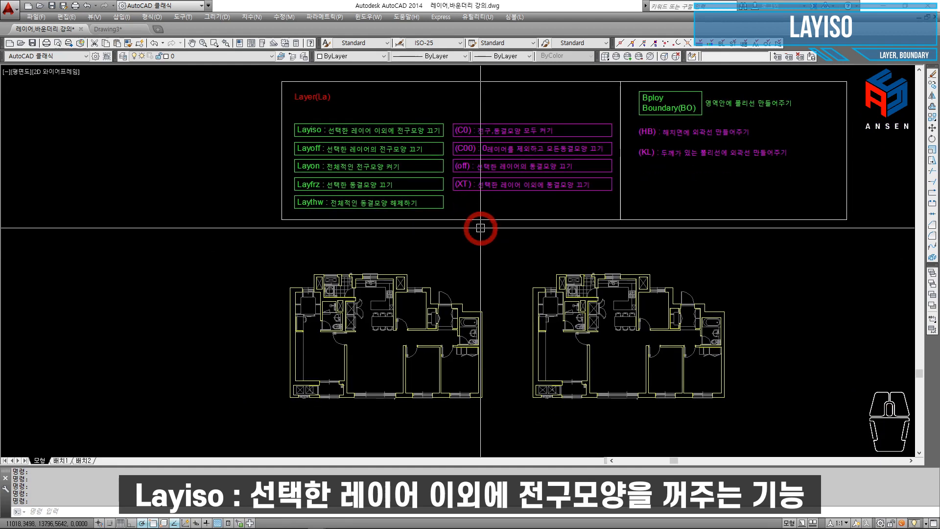
{"action": "type", "text": "o"}
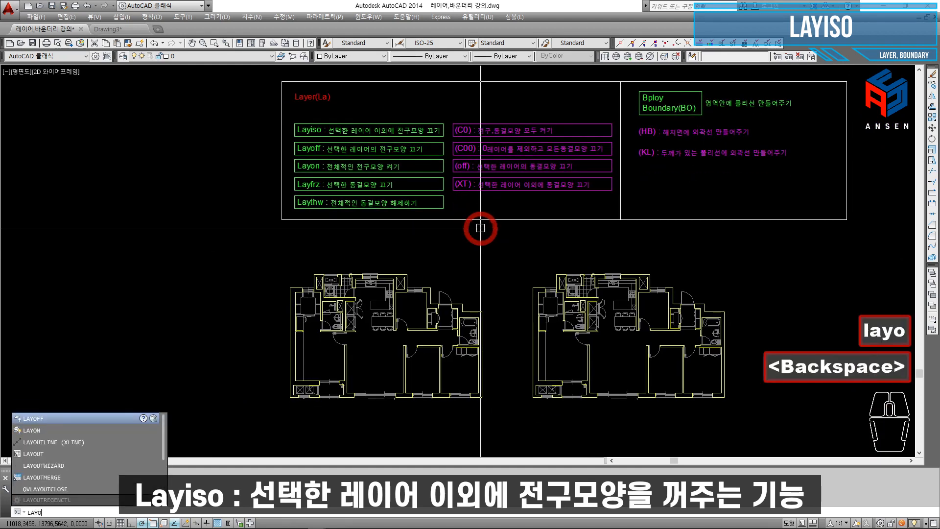
{"action": "key", "text": "BackSpace"}
{"action": "type", "text": "iso"}
{"action": "key", "text": "Return"}
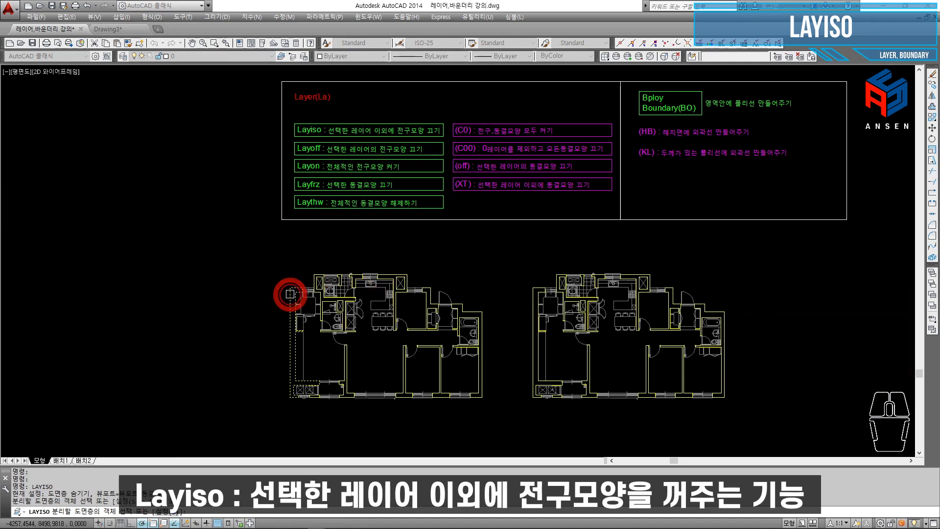
{"action": "left_click", "coordinate": [380, 268]}
{"action": "key", "text": "Return"}
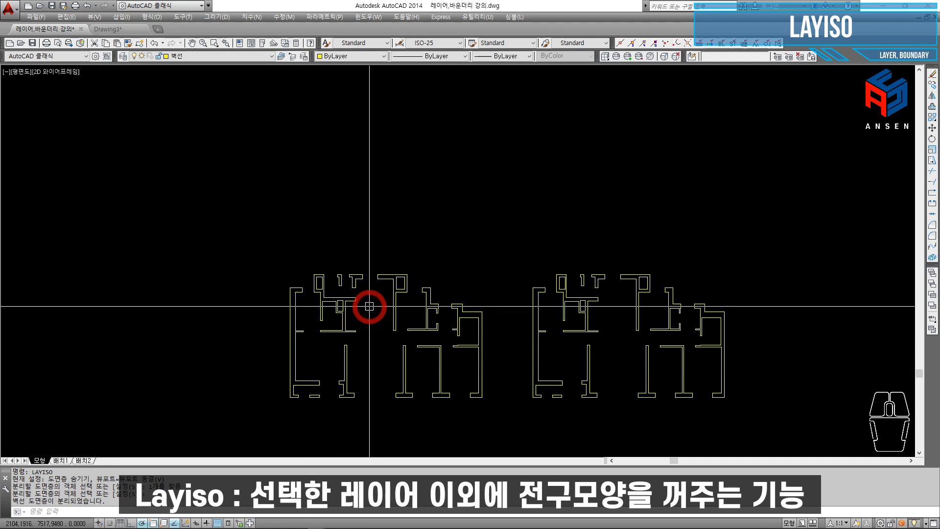
Check the on/off states of the layers in the layer properties manager and close it.
{"action": "type", "text": "la"}
{"action": "key", "text": "Return"}
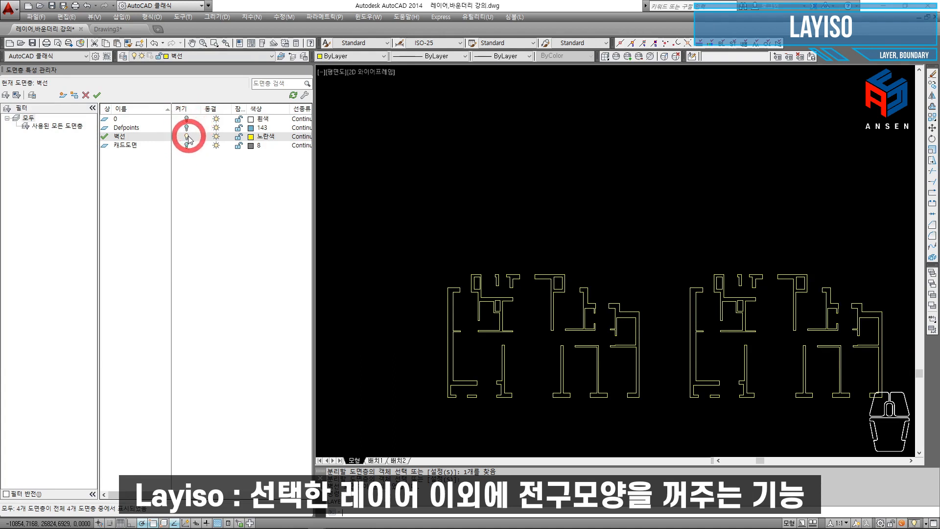
{"action": "left_click", "coordinate": [308, 71]}
Turn on and thaw all layers with the custom C0 command.
{"action": "type", "text": "co"}
{"action": "key", "text": "BackSpace"}
{"action": "type", "text": "0"}
{"action": "key", "text": "Return"}
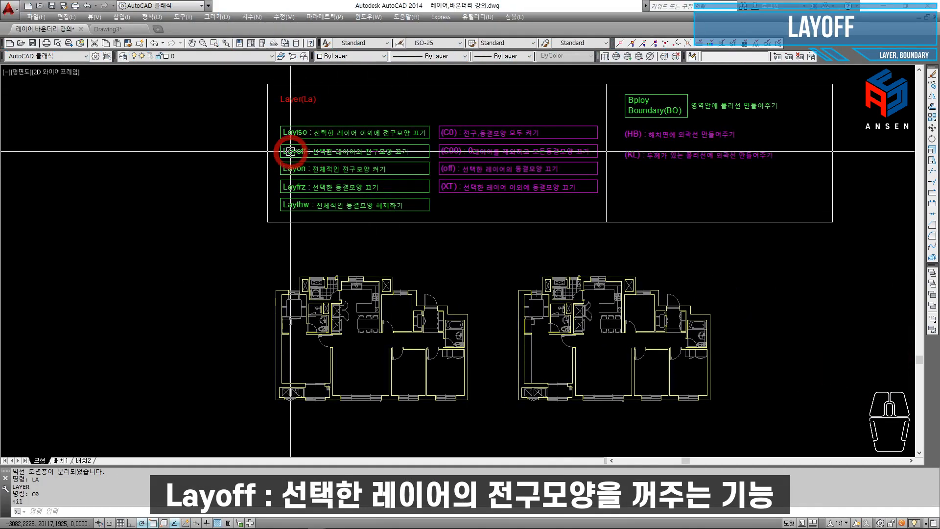
Turn off the 벽선 layer with LAYOFF by picking a wall line of the first floor plan.
{"action": "scroll", "coordinate": [290, 152], "scroll_direction": "up", "scroll_amount": 4}
{"action": "scroll", "coordinate": [294, 149], "scroll_direction": "down", "scroll_amount": 4}
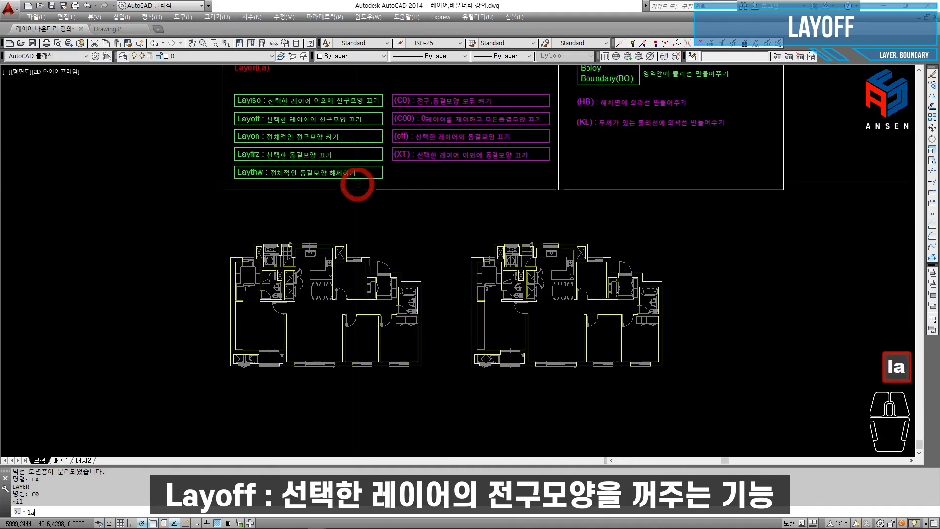
{"action": "type", "text": "ff"}
{"action": "key", "text": "Return"}
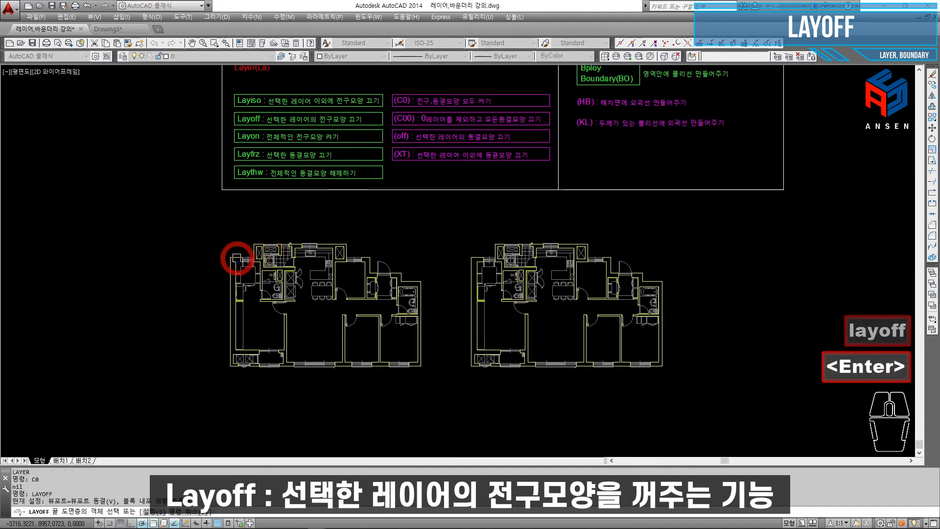
{"action": "left_click", "coordinate": [234, 257]}
{"action": "key", "text": "Escape"}
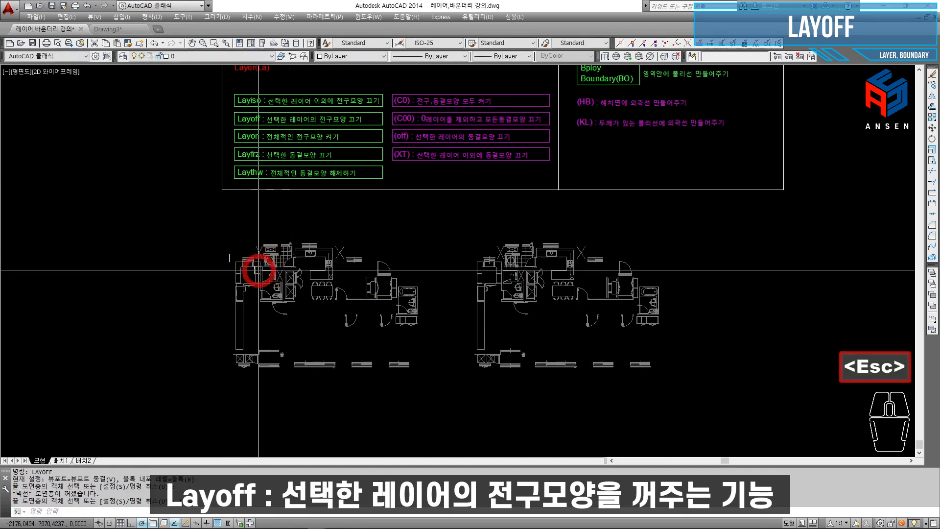
Examine the floor plans without walls and check the 벽선 layer's on/off state in the layer properties manager.
{"action": "scroll", "coordinate": [230, 267], "scroll_direction": "up", "scroll_amount": 3}
{"action": "scroll", "coordinate": [402, 229], "scroll_direction": "down", "scroll_amount": 3}
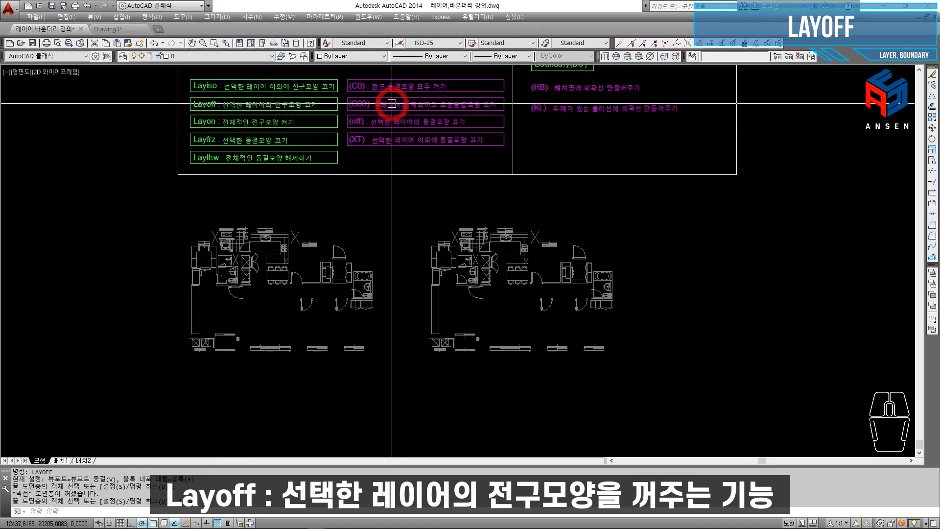
{"action": "type", "text": "la"}
{"action": "key", "text": "Return"}
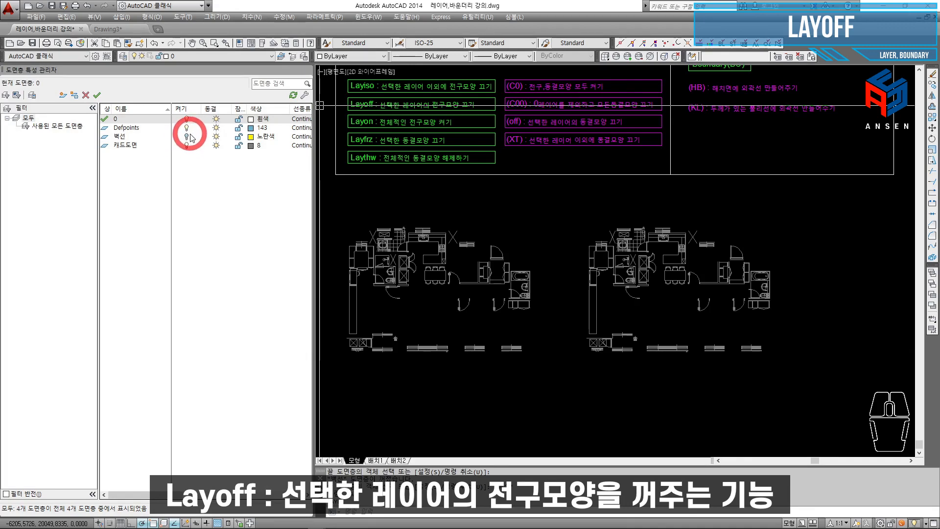
{"action": "left_click", "coordinate": [306, 71]}
{"action": "key", "text": "Escape"}
Restore every layer to on and thawed using the custom C0 command.
{"action": "type", "text": "c0"}
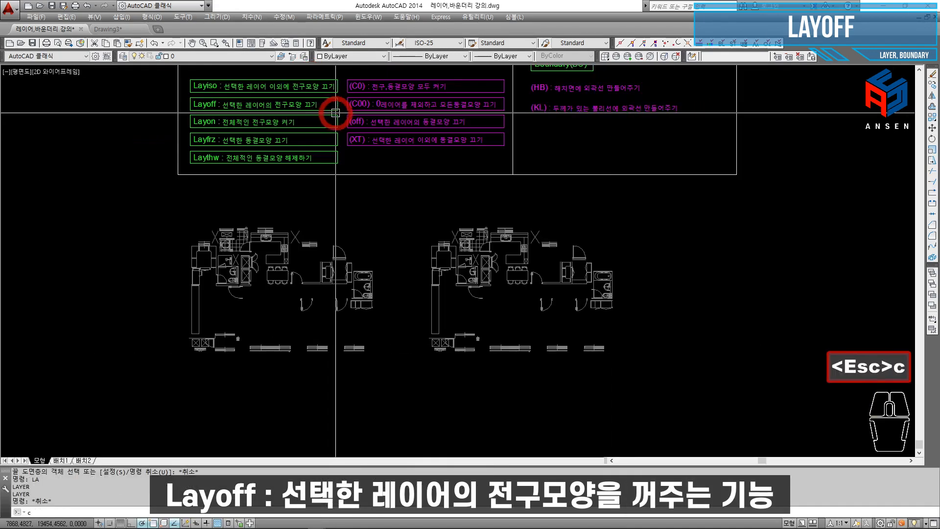
{"action": "key", "text": "space"}
{"action": "scroll", "coordinate": [237, 116], "scroll_direction": "up", "scroll_amount": 1}
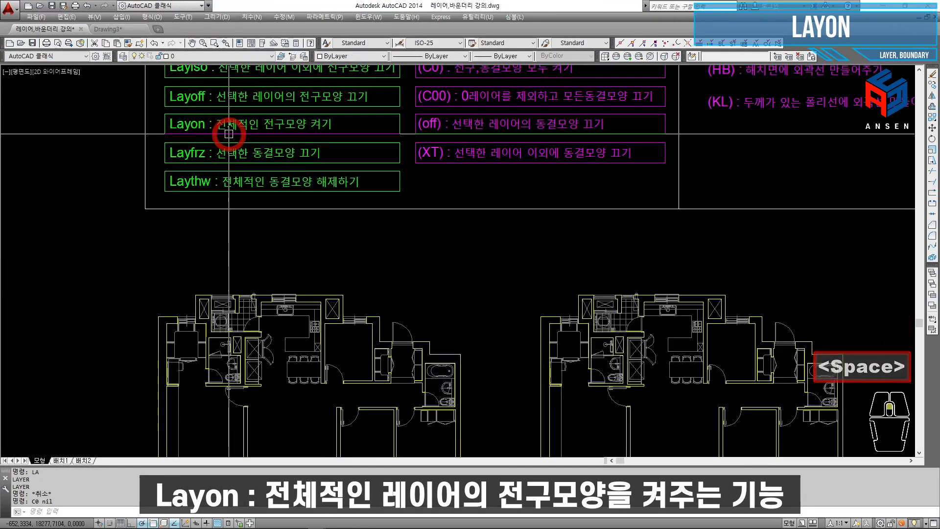
{"action": "scroll", "coordinate": [281, 152], "scroll_direction": "down", "scroll_amount": 1}
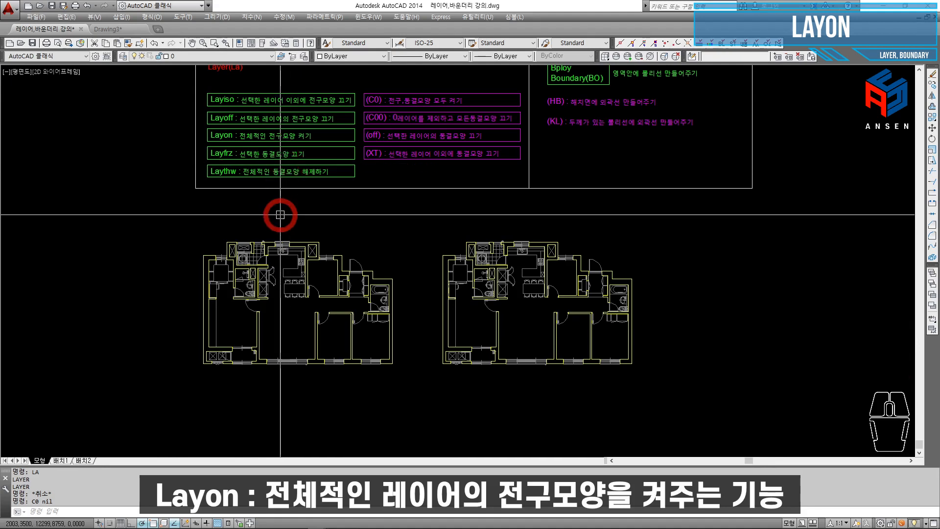
Turn the 벽선 wall layer off again with LAYOFF.
{"action": "key", "text": "Return"}
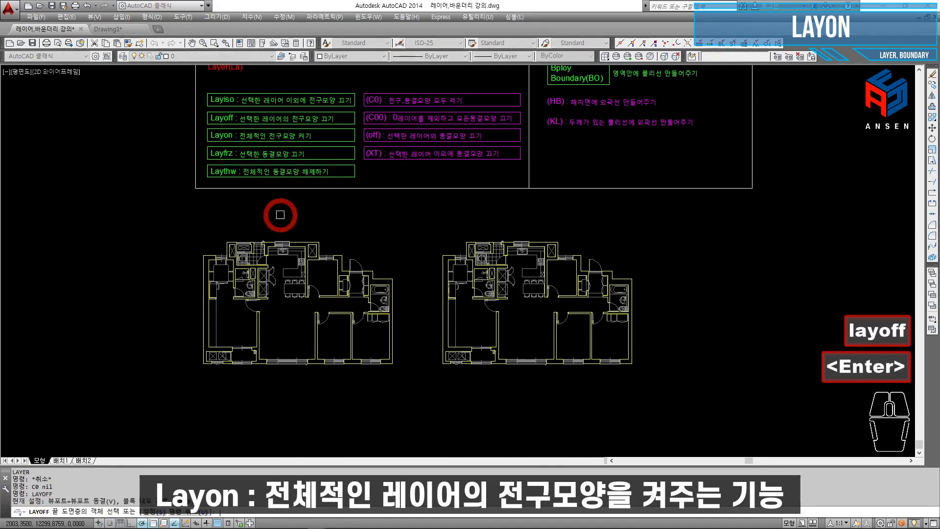
{"action": "left_click", "coordinate": [213, 253]}
{"action": "key", "text": "Escape"}
{"action": "key", "text": "Escape"}
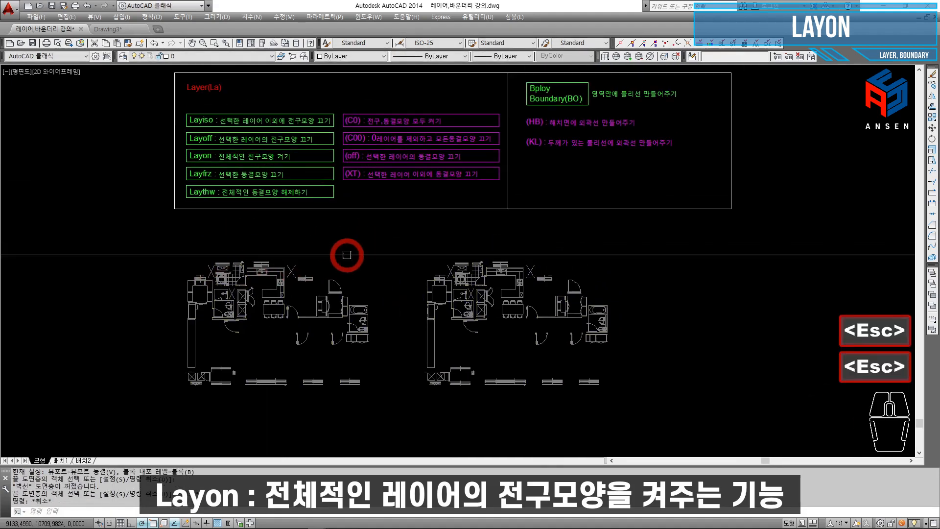
Turn all layers back on with the LAYON command.
{"action": "type", "text": "layon"}
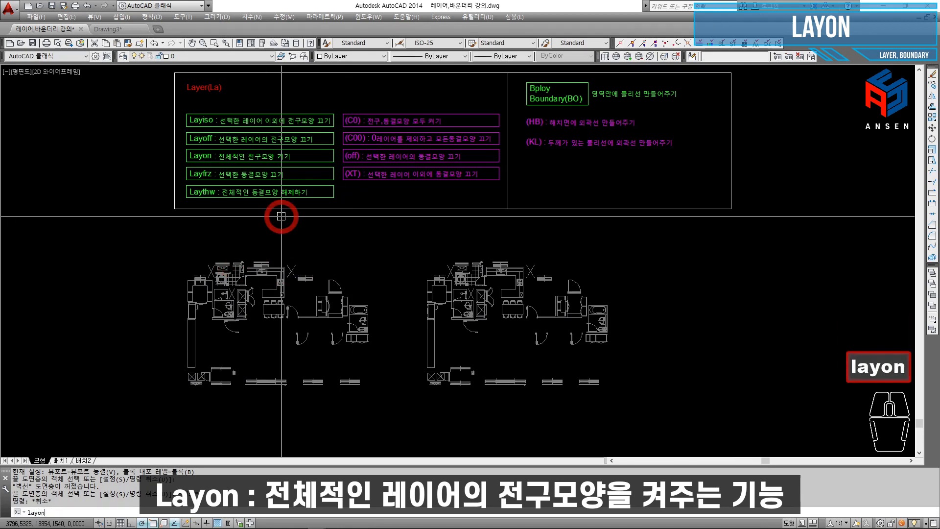
{"action": "key", "text": "Return"}
Freeze the 벽선 layer in the layer properties manager and close the manager.
{"action": "type", "text": "la"}
{"action": "key", "text": "Return"}
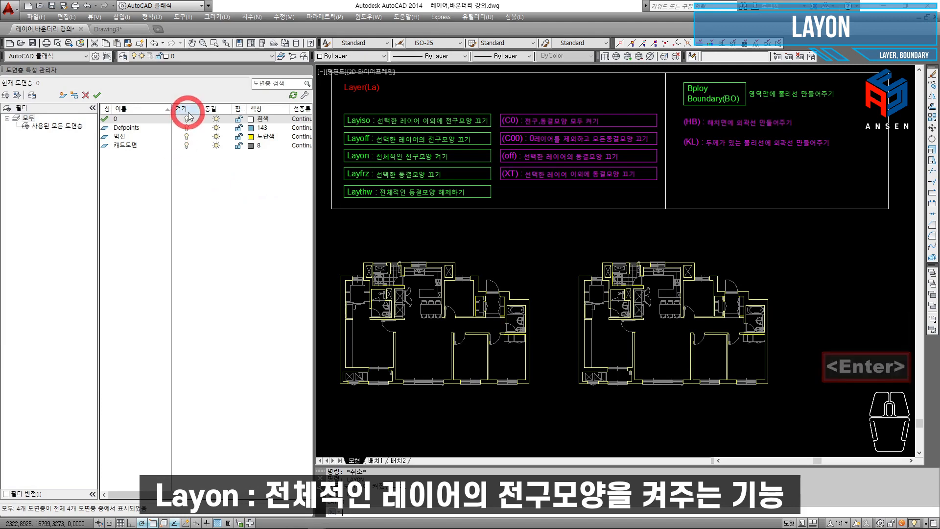
{"action": "left_click", "coordinate": [216, 137]}
{"action": "left_click", "coordinate": [307, 72]}
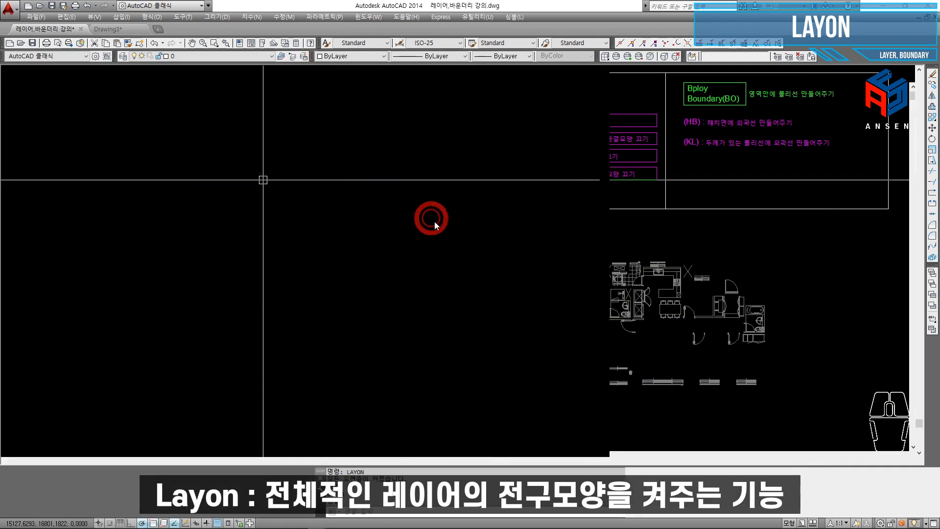
Run LAYON on the drawing while the 벽선 layer is frozen.
{"action": "key", "text": "Escape"}
{"action": "key", "text": "Escape"}
{"action": "type", "text": "layon"}
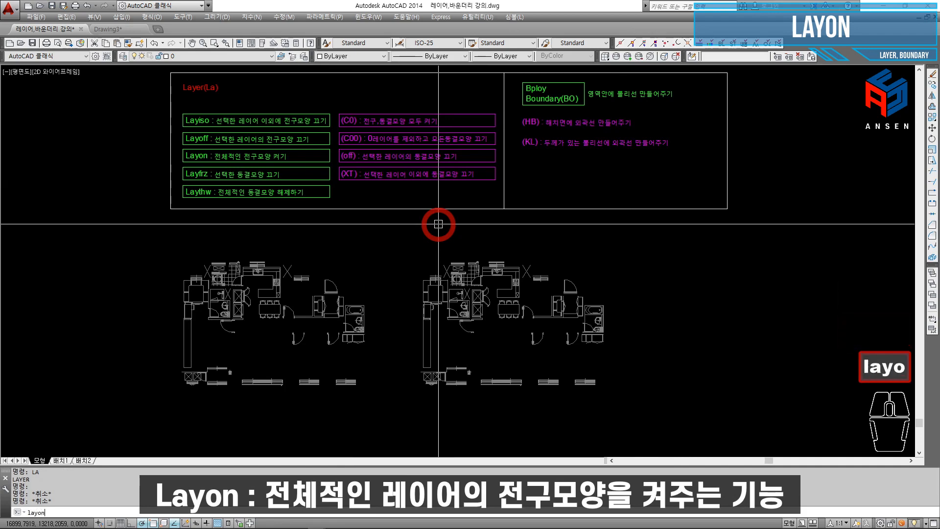
{"action": "key", "text": "Return"}
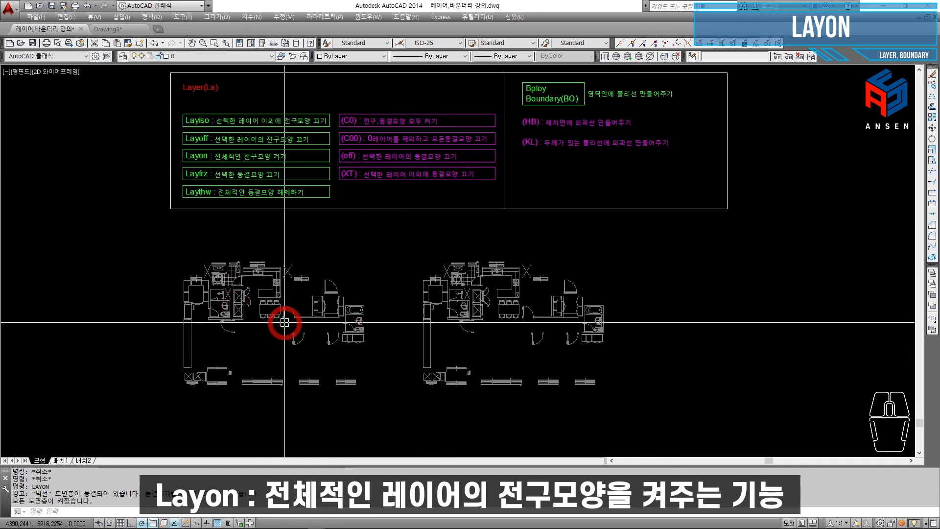
Thaw the 벽선 layer in the layer properties manager.
{"action": "type", "text": "la"}
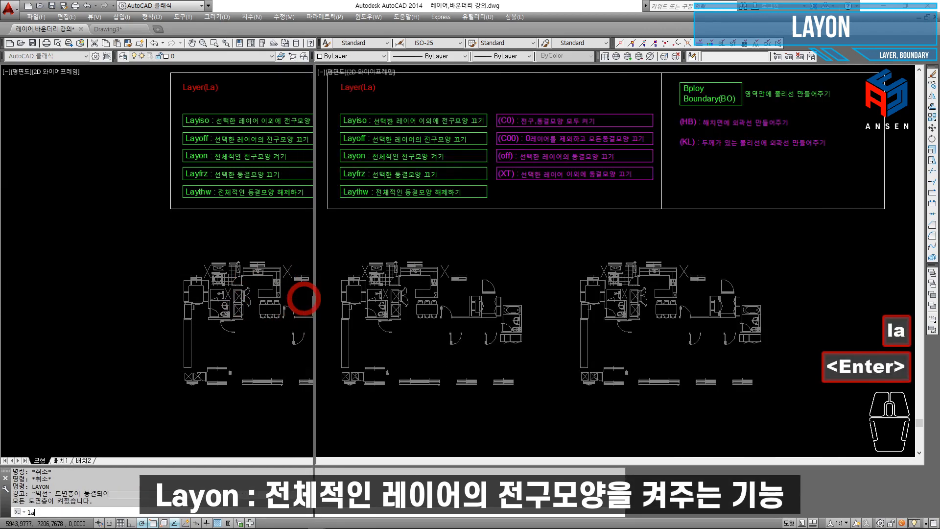
{"action": "key", "text": "Return"}
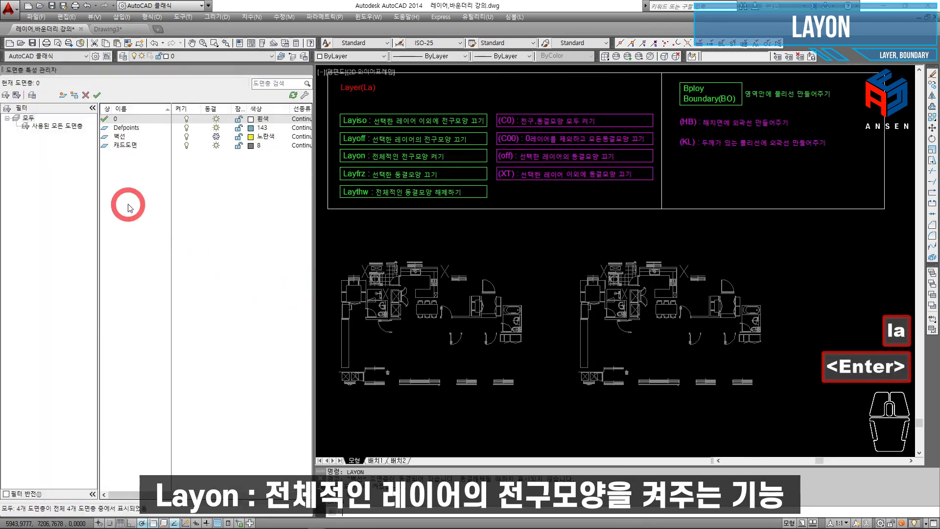
{"action": "left_click", "coordinate": [214, 136]}
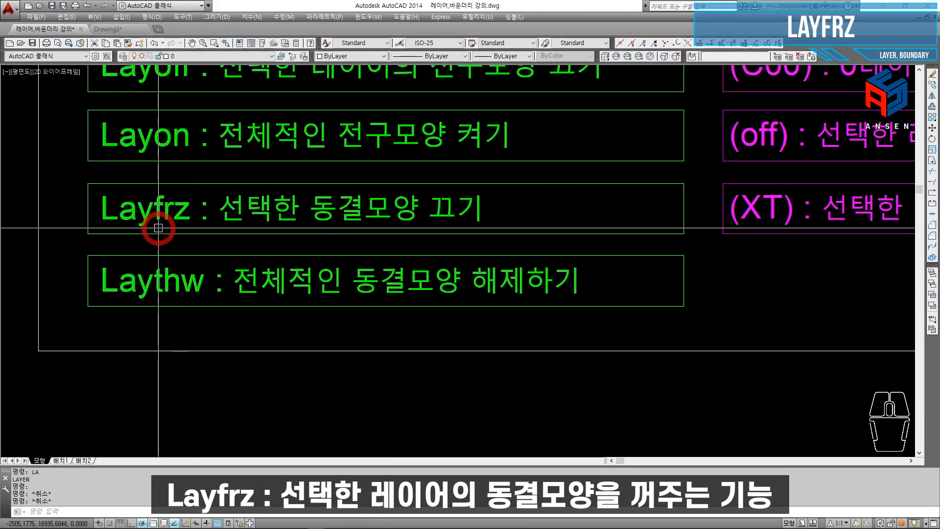
Freeze the 벽선 layer with LAYFRZ by picking a wall line of the first floor plan, and end the command.
{"action": "scroll", "coordinate": [227, 225], "scroll_direction": "down", "scroll_amount": 5}
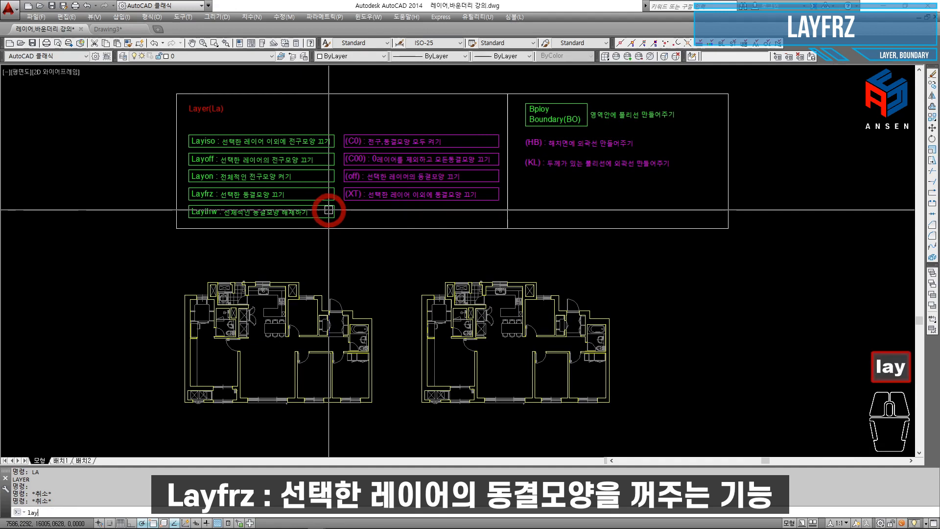
{"action": "type", "text": "frz"}
{"action": "key", "text": "Return"}
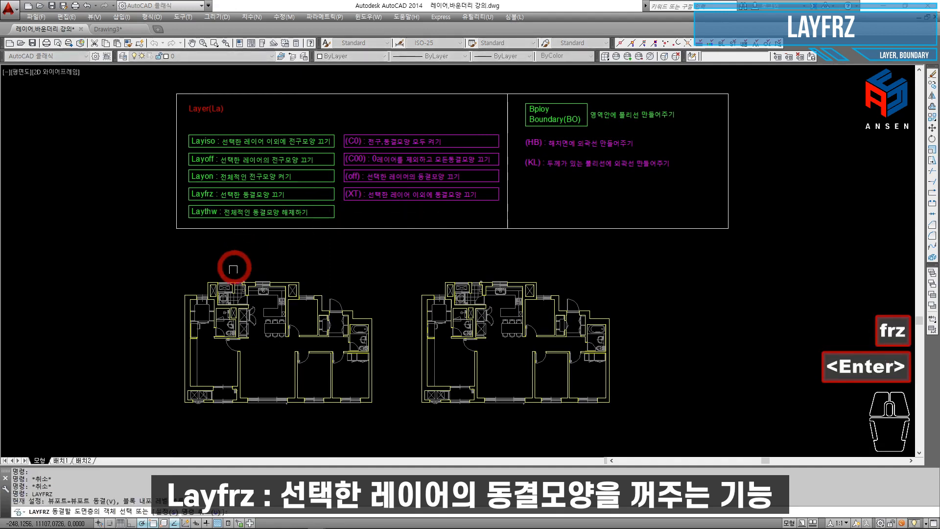
{"action": "left_click", "coordinate": [186, 295]}
{"action": "key", "text": "Escape"}
{"action": "key", "text": "Escape"}
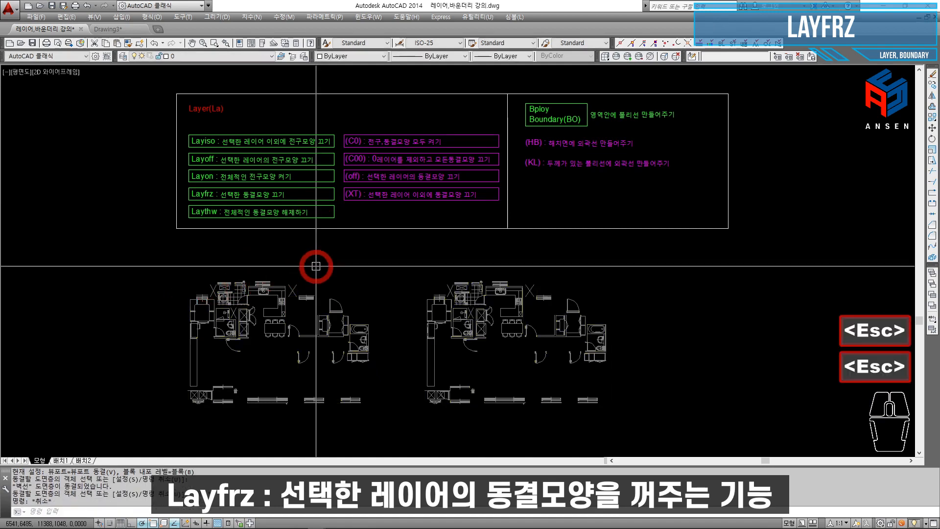
Open the layer properties manager and thaw the 벽선 layer again.
{"action": "type", "text": "la"}
{"action": "key", "text": "Return"}
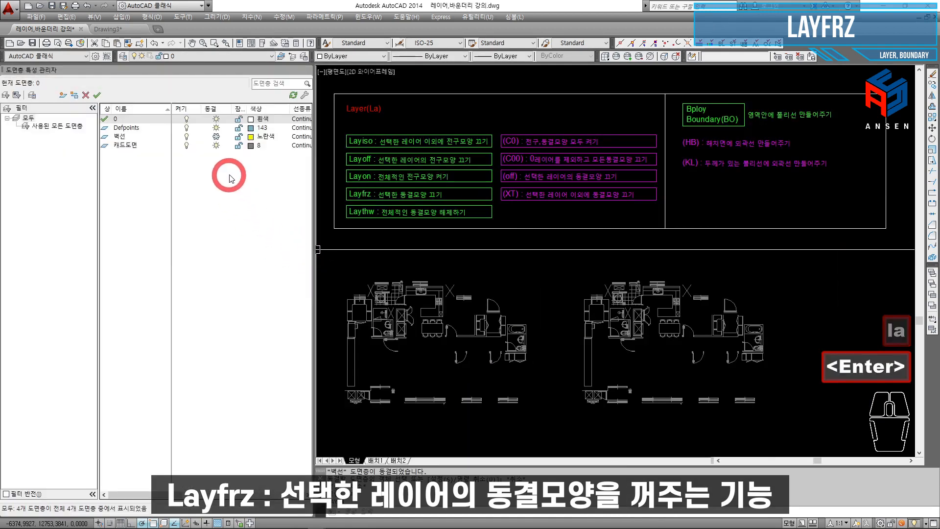
{"action": "left_click", "coordinate": [215, 138]}
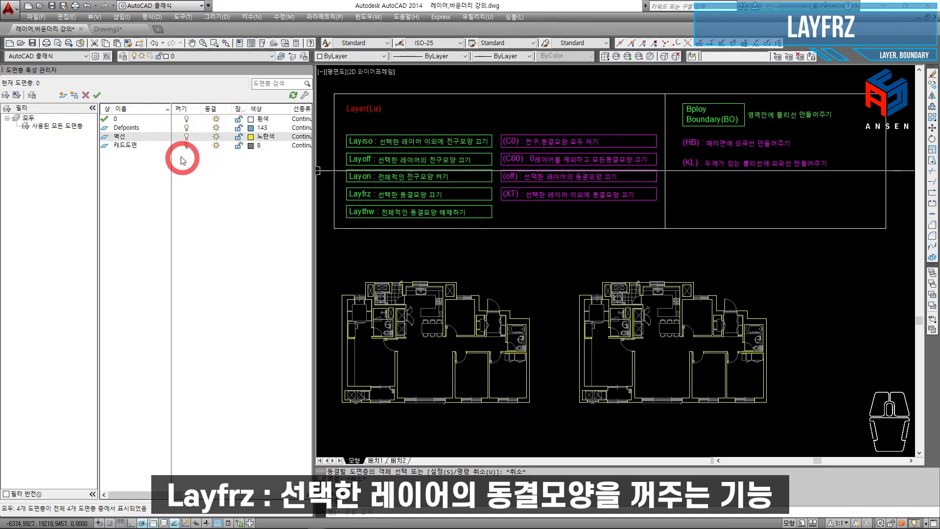
Freeze the 벽선, 캐드도면 and Defpoints layers in the layer properties manager and close the manager.
{"action": "scroll", "coordinate": [366, 208], "scroll_direction": "up", "scroll_amount": 5}
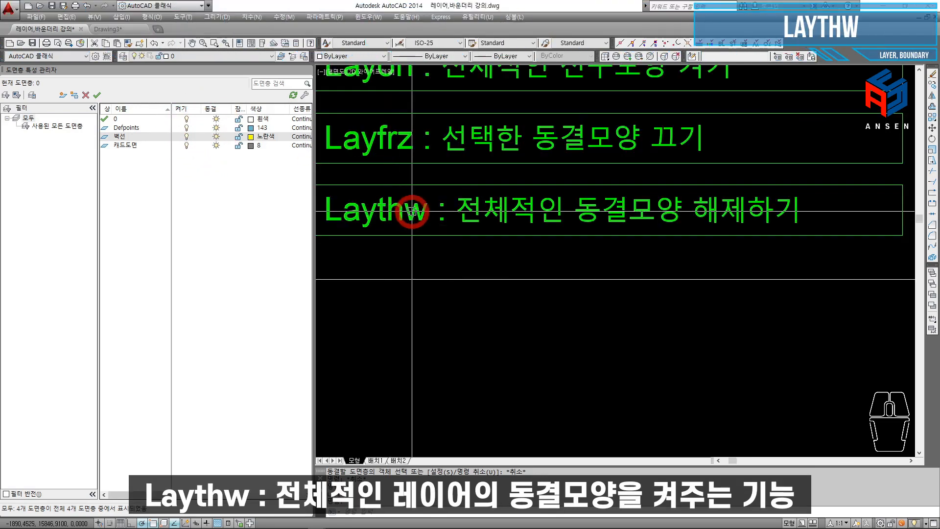
{"action": "scroll", "coordinate": [669, 214], "scroll_direction": "down", "scroll_amount": 5}
{"action": "left_click", "coordinate": [218, 137]}
{"action": "left_click", "coordinate": [215, 146]}
{"action": "left_click", "coordinate": [216, 127]}
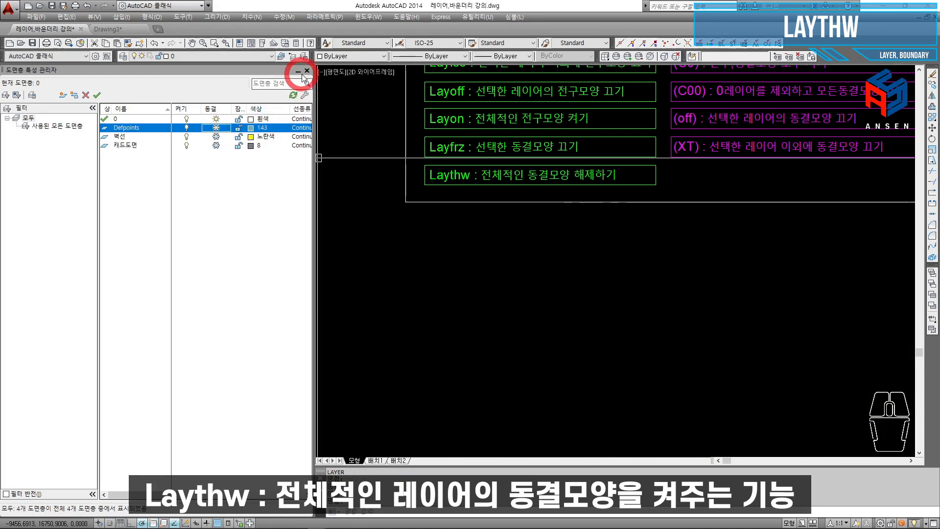
{"action": "left_click", "coordinate": [307, 71]}
{"action": "key", "text": "Escape"}
{"action": "key", "text": "Escape"}
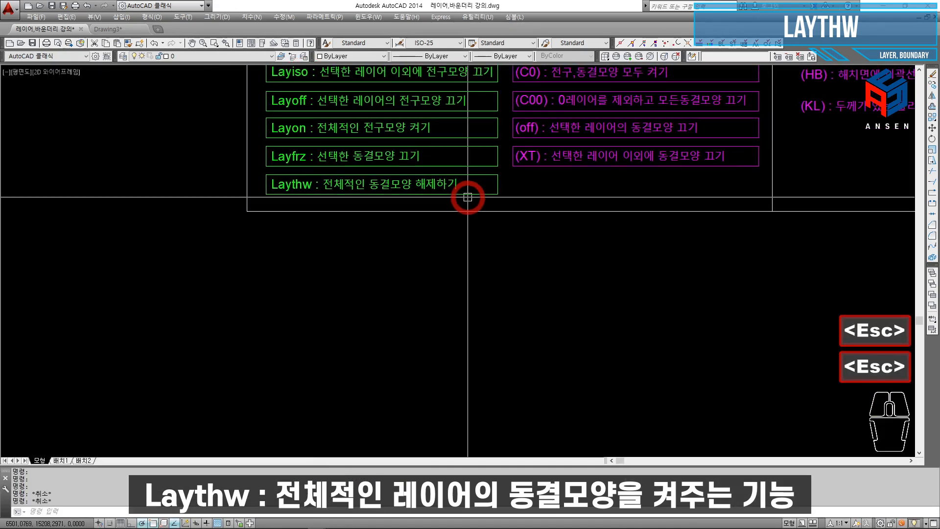
Thaw all frozen layers with the LAYTHW command.
{"action": "type", "text": "lay"}
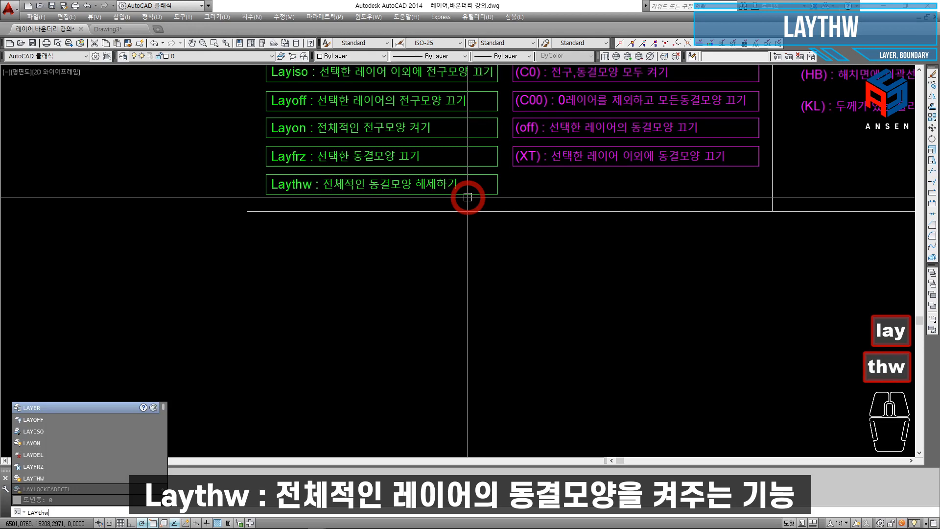
{"action": "type", "text": "thw"}
{"action": "key", "text": "Return"}
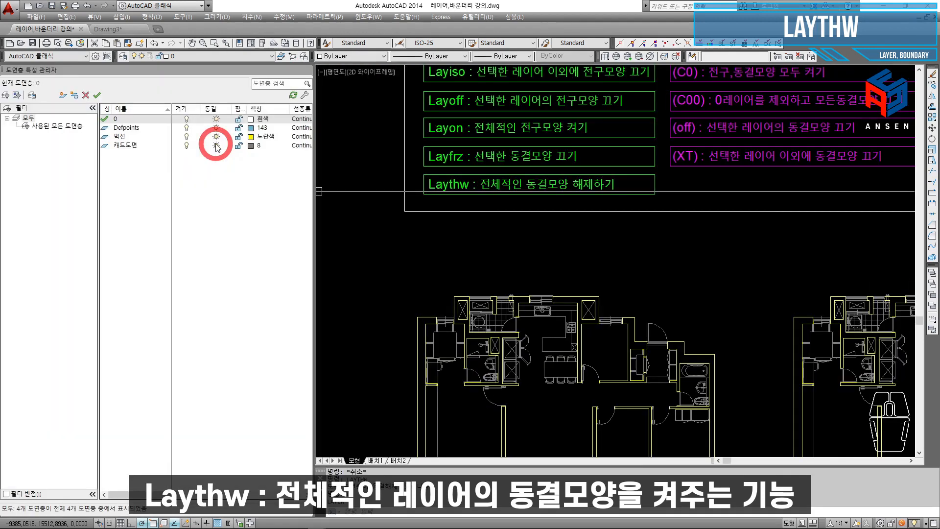
Freeze the 캐드도면, 벽선 and Defpoints layers in the layer properties manager and thaw all three again.
{"action": "left_click", "coordinate": [216, 145]}
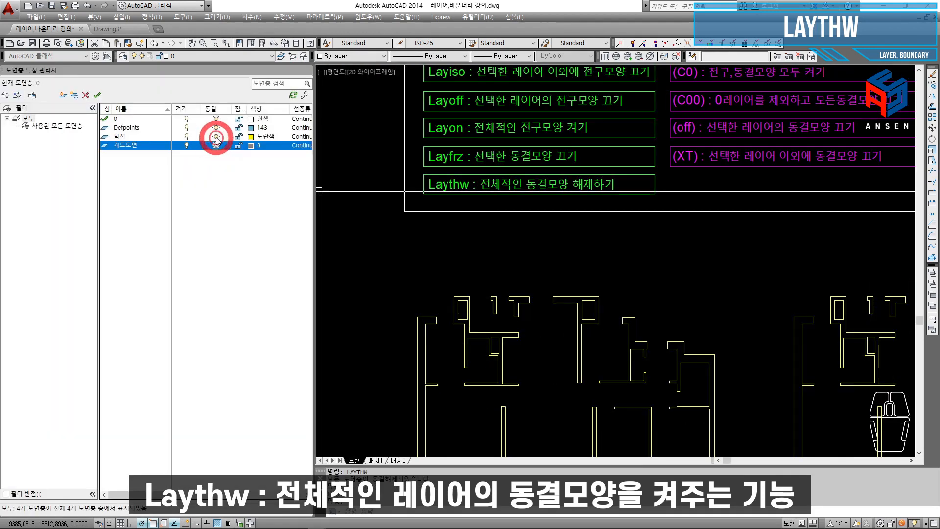
{"action": "left_click", "coordinate": [215, 137]}
{"action": "left_click", "coordinate": [216, 128]}
{"action": "left_click", "coordinate": [216, 145]}
{"action": "left_click", "coordinate": [215, 136]}
{"action": "left_click", "coordinate": [216, 127]}
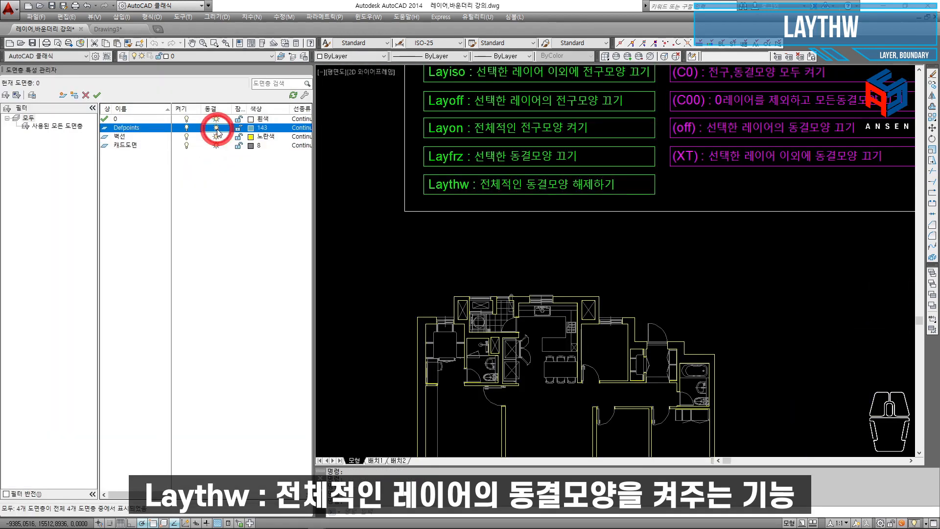
Turn the 벽선 layer off in the layer properties manager and close the manager.
{"action": "left_click", "coordinate": [187, 137]}
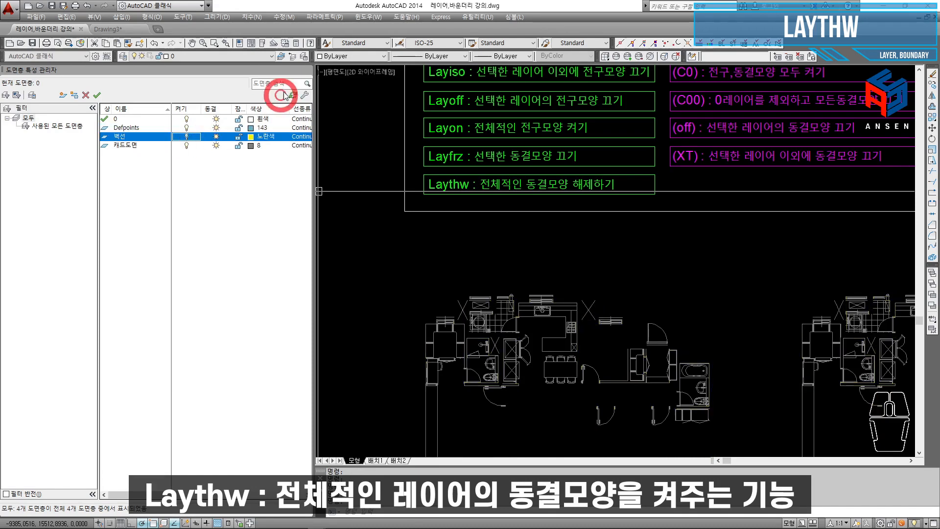
{"action": "left_click", "coordinate": [306, 72]}
{"action": "key", "text": "Escape"}
{"action": "key", "text": "Escape"}
Run LAYTHW on the drawing while the 벽선 layer is turned off.
{"action": "type", "text": "l"}
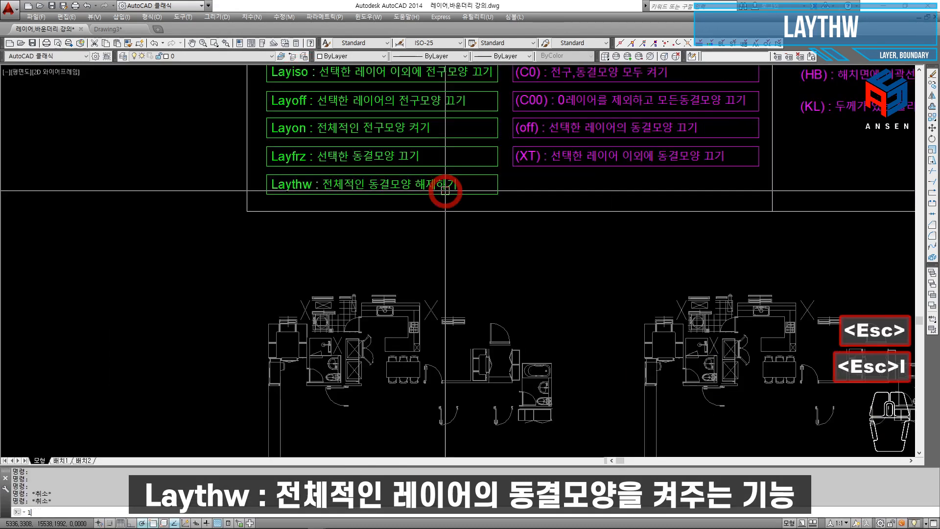
{"action": "type", "text": "ayhw"}
{"action": "key", "text": "Return"}
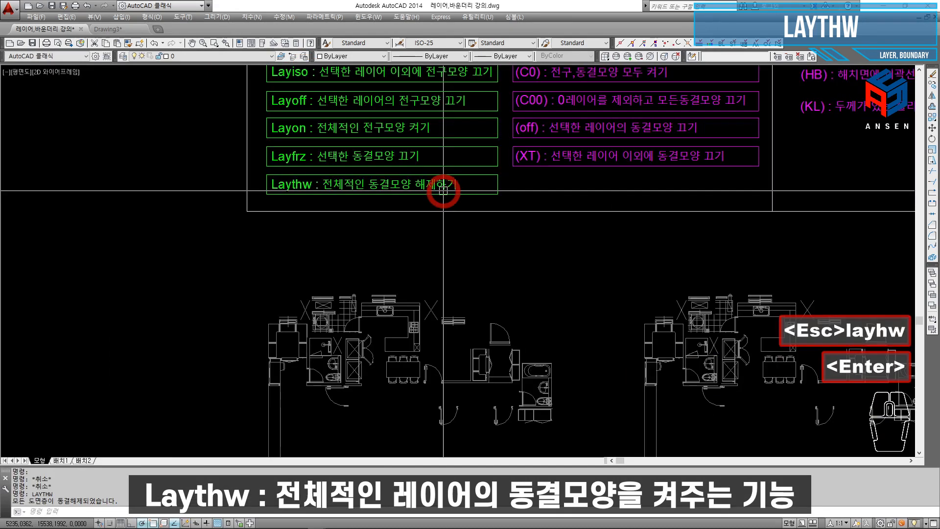
{"action": "middle_click_drag", "start_coordinate": [466, 257], "coordinate": [423, 197]}
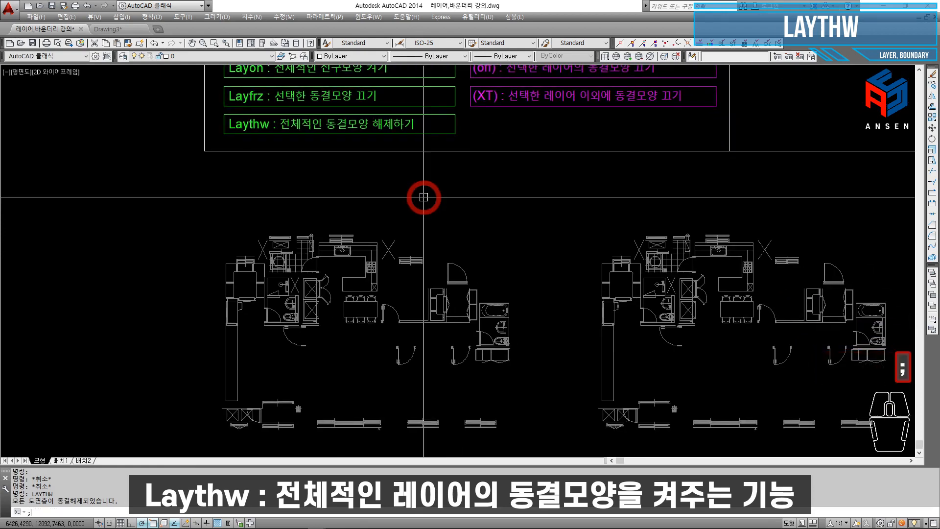
{"action": "key", "text": "Escape"}
Turn the 벽선 layer back on in the layer properties manager.
{"action": "type", "text": "la"}
{"action": "key", "text": "Return"}
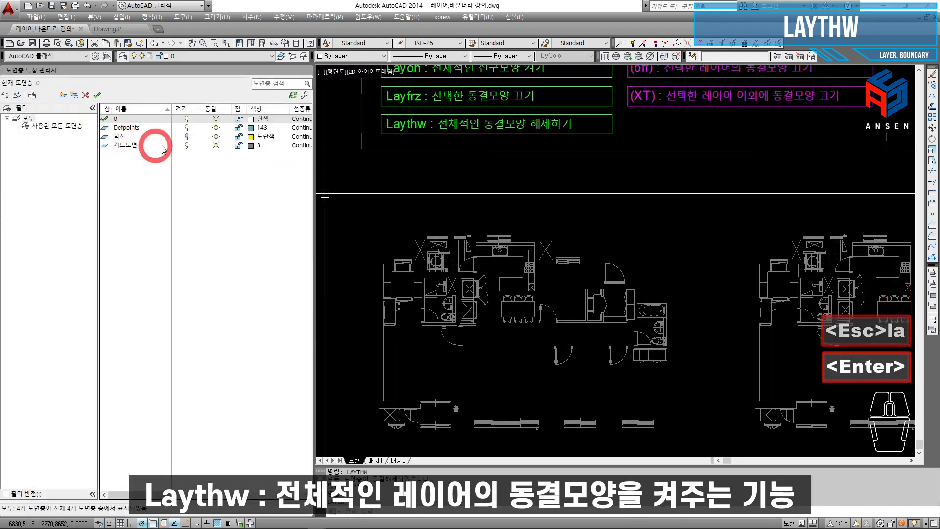
{"action": "left_click", "coordinate": [187, 136]}
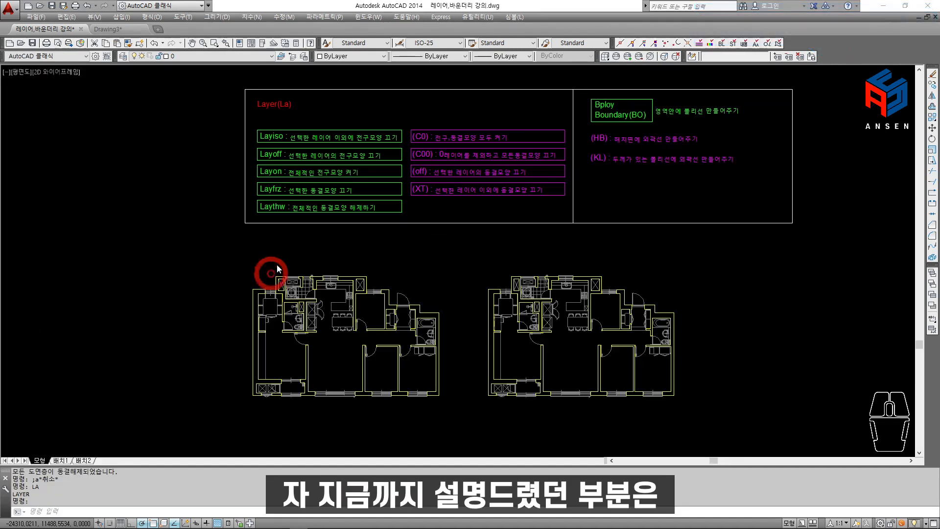
Examine the drawing's notes on the basic layer commands and the LISP commands C0, C00, off and XT.
{"action": "scroll", "coordinate": [336, 256], "scroll_direction": "up", "scroll_amount": 4}
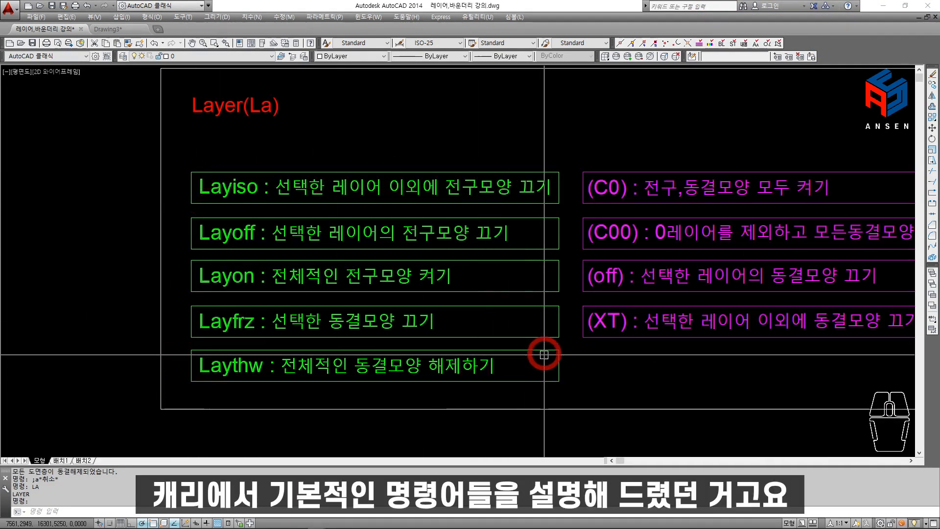
{"action": "scroll", "coordinate": [248, 233], "scroll_direction": "down", "scroll_amount": 3}
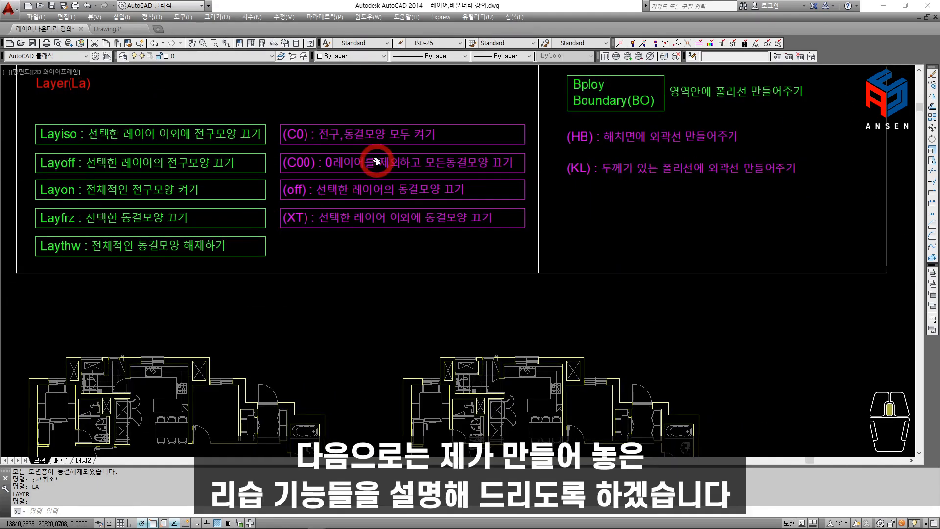
{"action": "scroll", "coordinate": [376, 161], "scroll_direction": "up", "scroll_amount": 2}
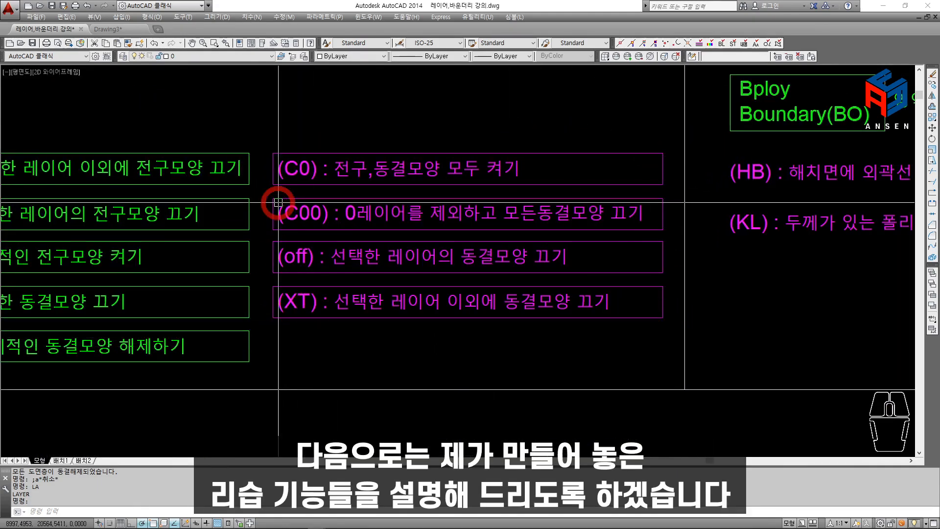
{"action": "scroll", "coordinate": [365, 201], "scroll_direction": "down", "scroll_amount": 5}
{"action": "scroll", "coordinate": [350, 157], "scroll_direction": "up", "scroll_amount": 6}
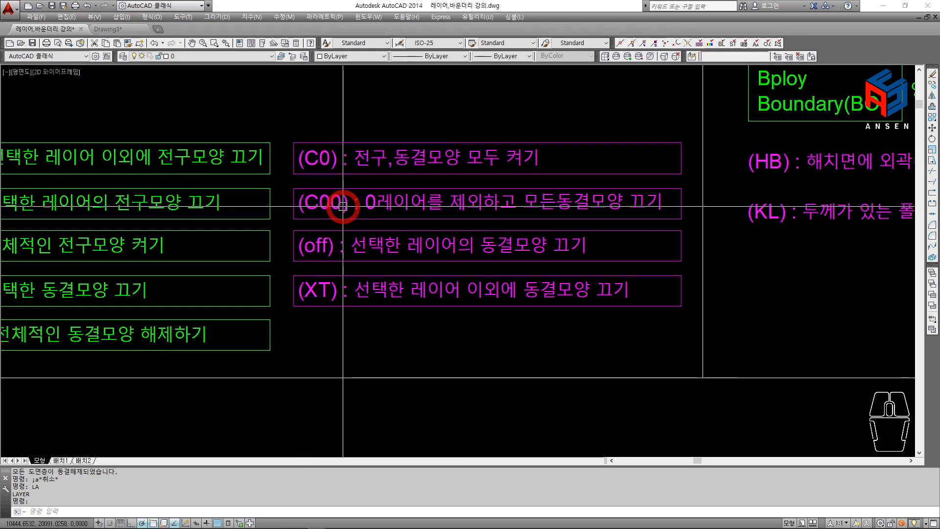
{"action": "scroll", "coordinate": [369, 202], "scroll_direction": "down", "scroll_amount": 5}
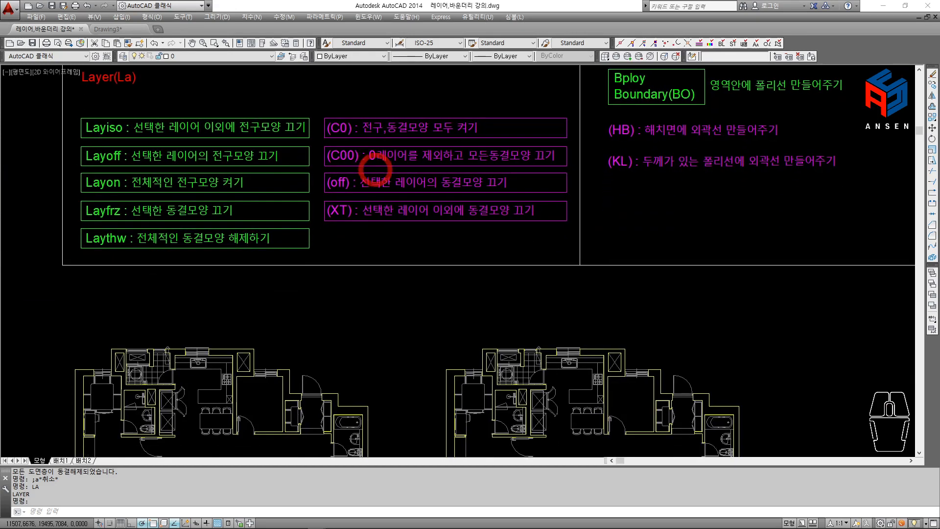
{"action": "key", "text": "Escape"}
{"action": "scroll", "coordinate": [361, 180], "scroll_direction": "up", "scroll_amount": 6}
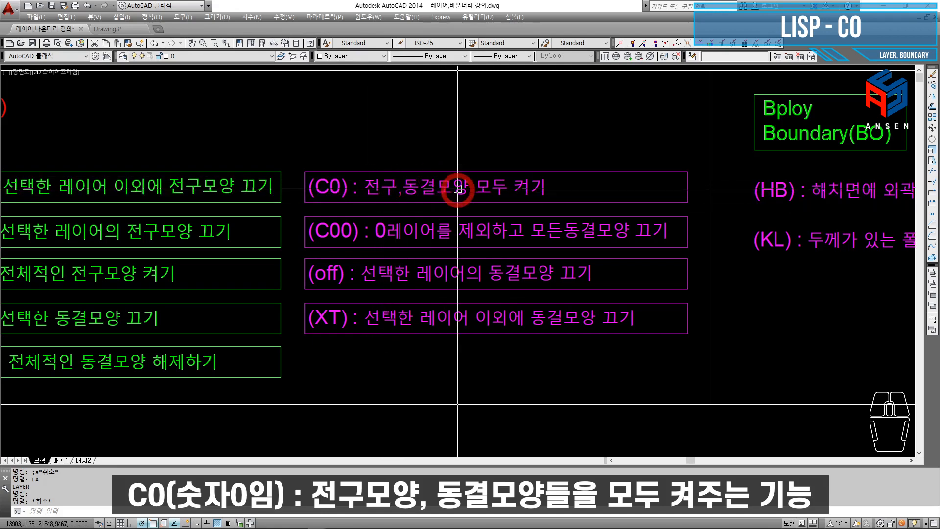
{"action": "scroll", "coordinate": [482, 184], "scroll_direction": "down", "scroll_amount": 4}
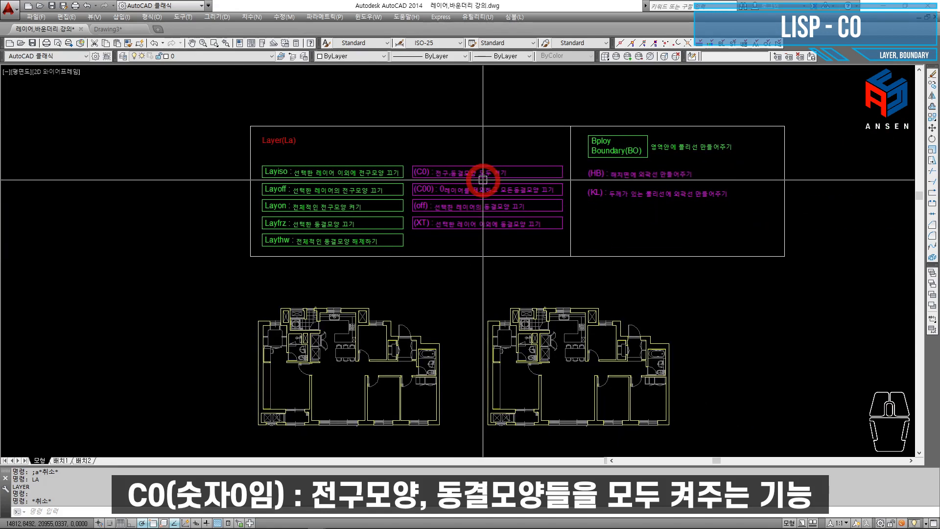
Open the layer properties manager and turn off the Defpoints, 벽선 and 캐드도면 layers.
{"action": "type", "text": "la"}
{"action": "key", "text": "Return"}
{"action": "left_click", "coordinate": [187, 128]}
{"action": "left_click", "coordinate": [186, 136]}
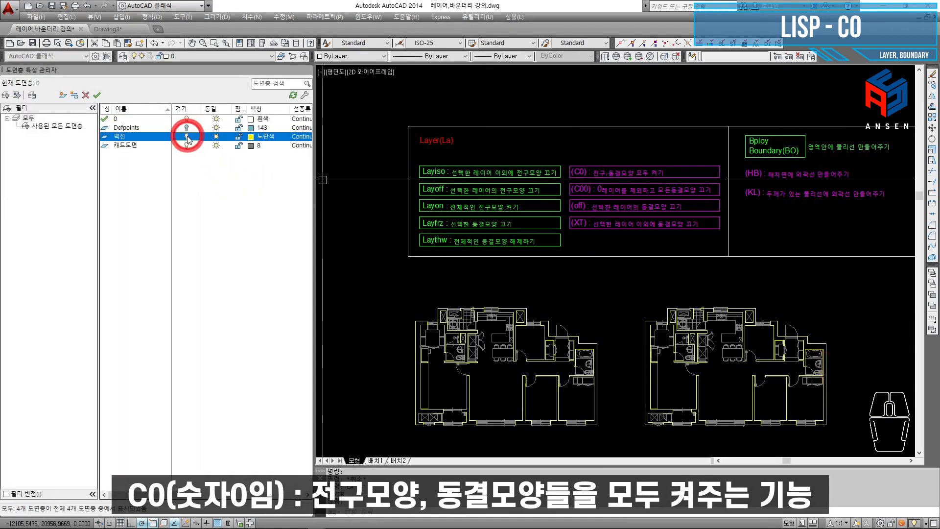
{"action": "left_click", "coordinate": [187, 145]}
Freeze the Defpoints, 벽선 and 캐드도면 layers as well and close the layer properties manager.
{"action": "left_click", "coordinate": [216, 128]}
{"action": "left_click", "coordinate": [216, 136]}
{"action": "left_click", "coordinate": [216, 145]}
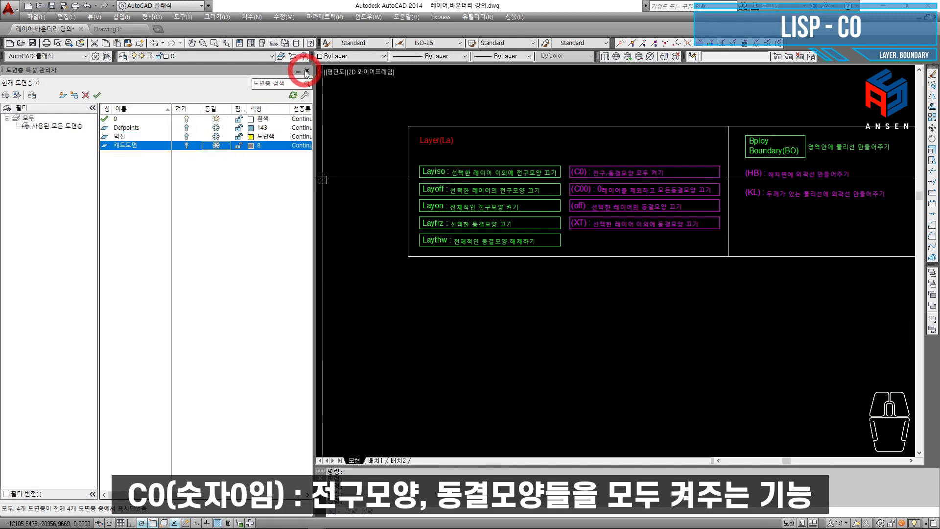
{"action": "left_click", "coordinate": [307, 72]}
{"action": "key", "text": "Escape"}
{"action": "key", "text": "Escape"}
Turn on and thaw all layers at once with the C0 LISP command.
{"action": "scroll", "coordinate": [298, 210], "scroll_direction": "up", "scroll_amount": 5}
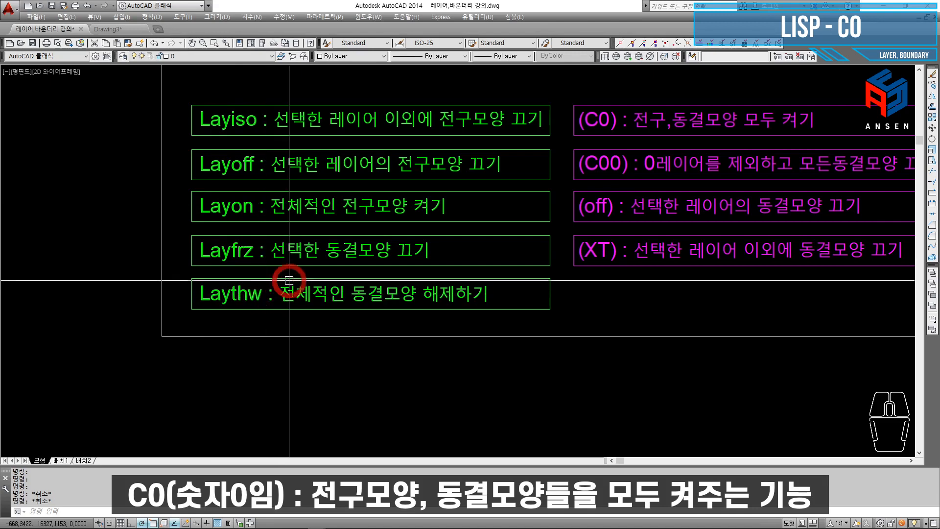
{"action": "middle_click_drag", "start_coordinate": [477, 234], "coordinate": [272, 259]}
{"action": "key", "text": "Escape"}
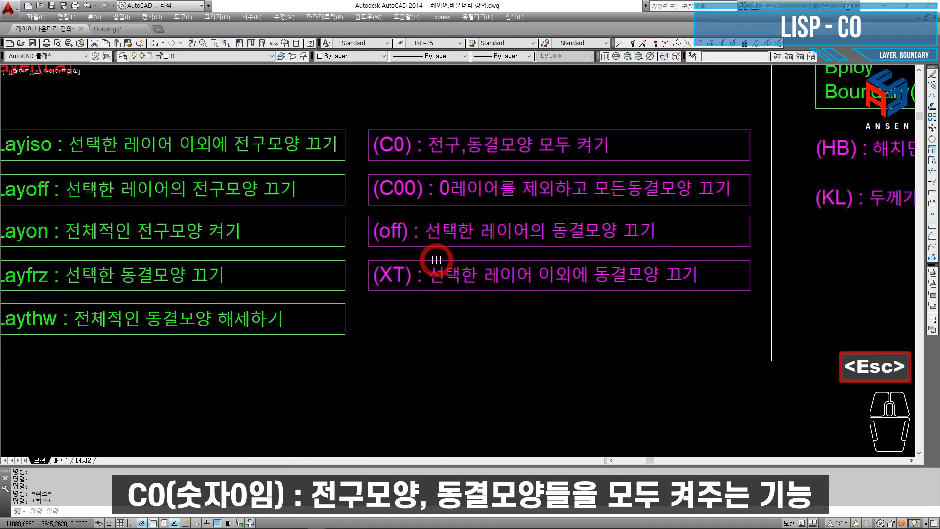
{"action": "type", "text": "c0"}
{"action": "key", "text": "Return"}
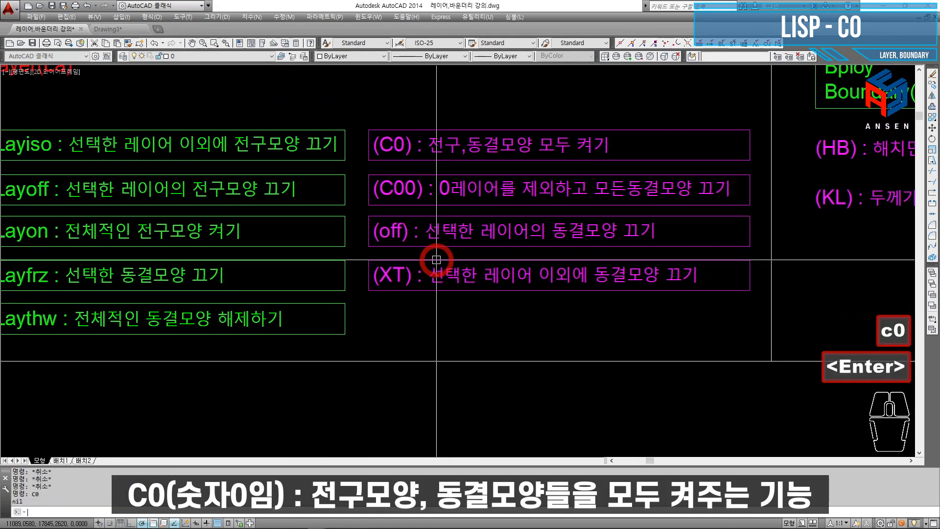
Check the floor plans and the on and freeze states of all layers in the layer properties manager, and close it.
{"action": "scroll", "coordinate": [459, 255], "scroll_direction": "down", "scroll_amount": 5}
{"action": "middle_click_drag", "start_coordinate": [459, 255], "coordinate": [460, 162]}
{"action": "scroll", "coordinate": [471, 264], "scroll_direction": "up", "scroll_amount": 2}
{"action": "type", "text": "la"}
{"action": "key", "text": "Return"}
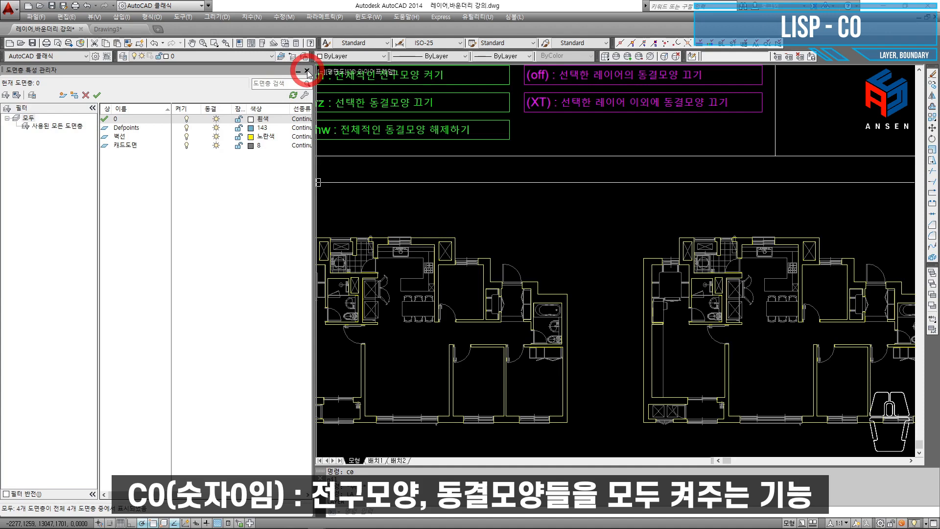
{"action": "left_click", "coordinate": [308, 72]}
{"action": "scroll", "coordinate": [489, 225], "scroll_direction": "up", "scroll_amount": 2}
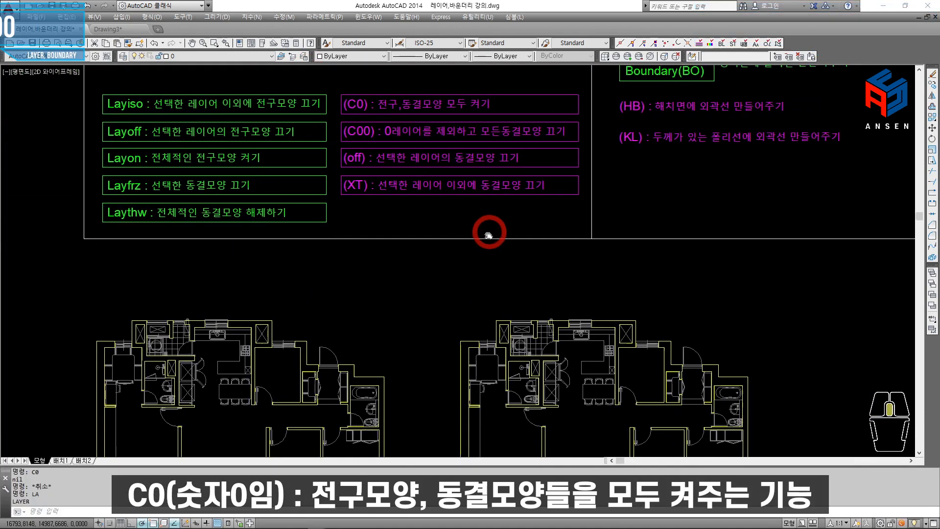
Freeze every layer except 0 with the C00 LISP command.
{"action": "scroll", "coordinate": [369, 180], "scroll_direction": "down", "scroll_amount": 1}
{"action": "scroll", "coordinate": [350, 159], "scroll_direction": "up", "scroll_amount": 6}
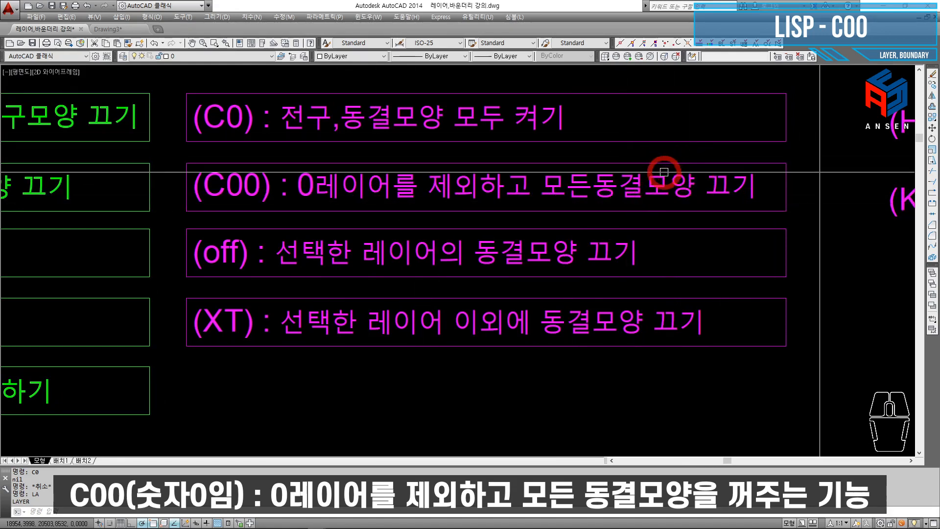
{"action": "scroll", "coordinate": [667, 168], "scroll_direction": "down", "scroll_amount": 5}
{"action": "type", "text": "0"}
{"action": "key", "text": "Return"}
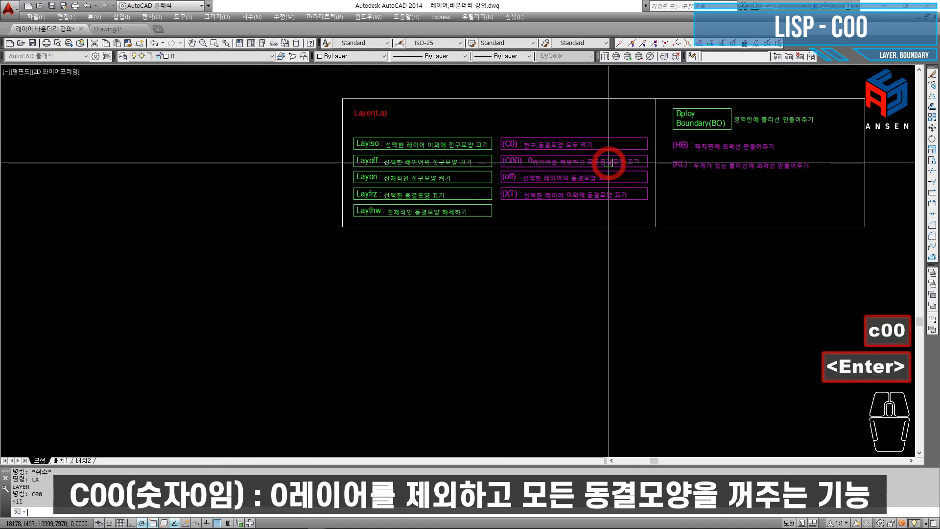
Check the on and freeze states of all layers in the layer properties manager, and close it.
{"action": "left_click", "coordinate": [221, 57]}
{"action": "key", "text": "Escape"}
{"action": "type", "text": "la"}
{"action": "key", "text": "Return"}
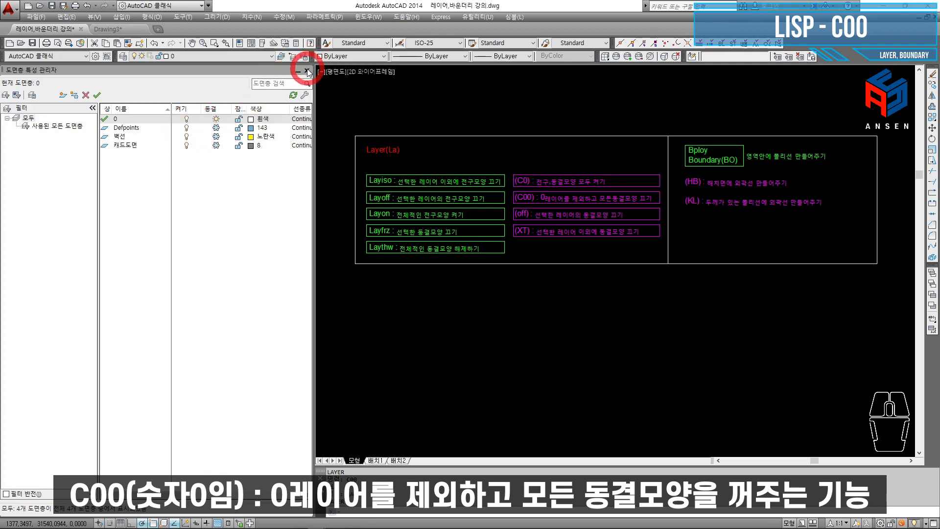
{"action": "left_click", "coordinate": [305, 57]}
Turn on and thaw all layers with the C0 LISP command.
{"action": "key", "text": "Escape"}
{"action": "type", "text": "c0"}
{"action": "key", "text": "Return"}
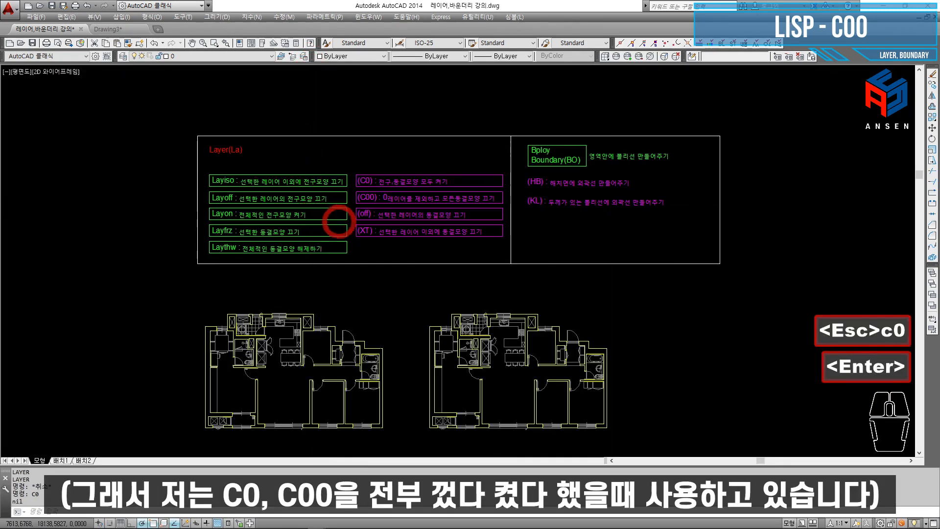
{"action": "scroll", "coordinate": [386, 176], "scroll_direction": "up", "scroll_amount": 2}
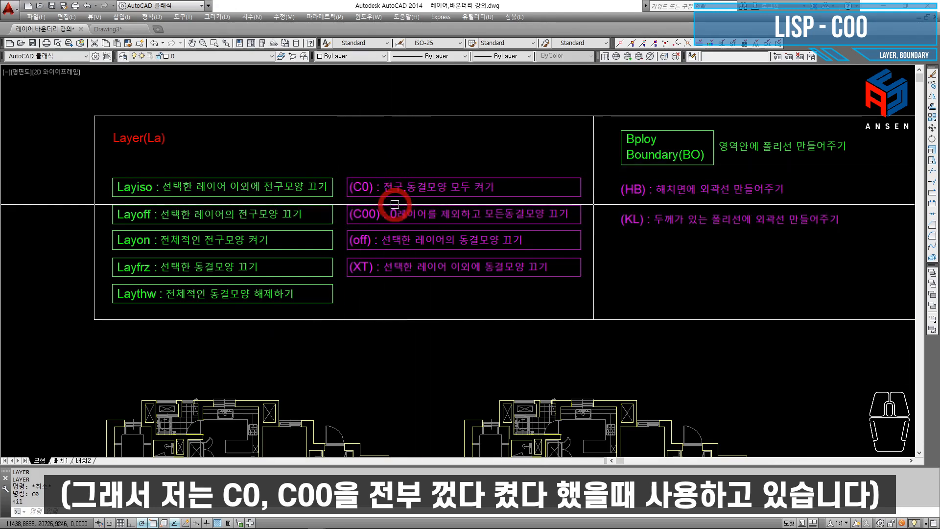
{"action": "middle_click_drag", "start_coordinate": [446, 300], "coordinate": [432, 199]}
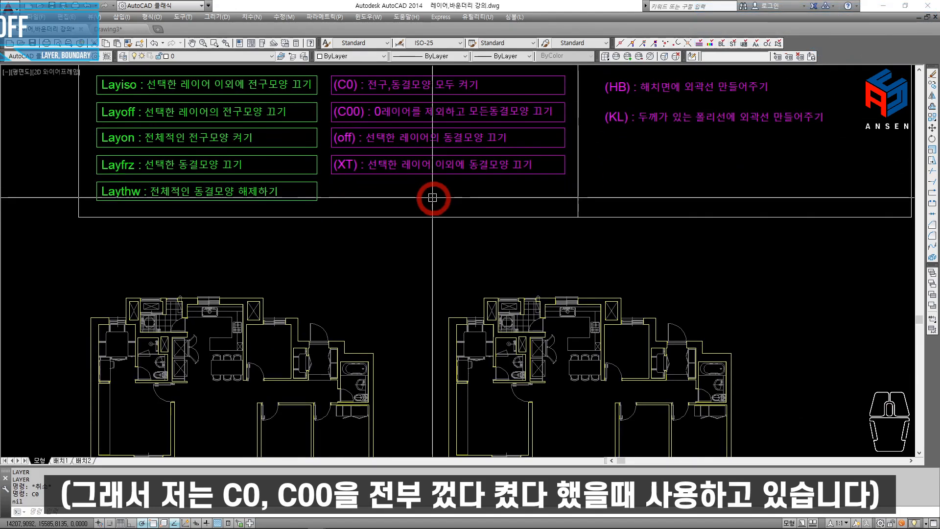
Freeze the 벽선 layer with the OFF LISP command, selecting a wall line in the left floor plan.
{"action": "scroll", "coordinate": [341, 146], "scroll_direction": "up", "scroll_amount": 2}
{"action": "scroll", "coordinate": [341, 147], "scroll_direction": "down", "scroll_amount": 1}
{"action": "middle_click_drag", "start_coordinate": [341, 147], "coordinate": [440, 186]}
{"action": "middle_click_drag", "start_coordinate": [117, 216], "coordinate": [94, 233]}
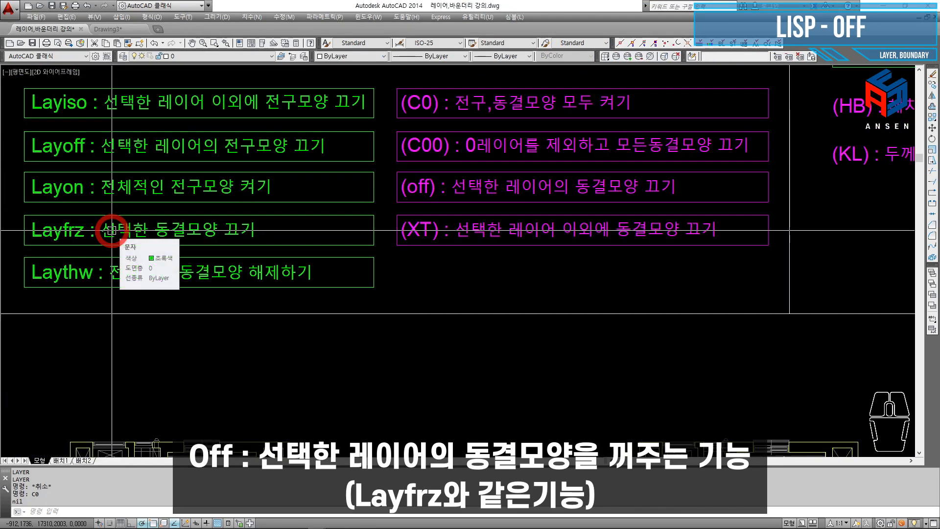
{"action": "scroll", "coordinate": [435, 210], "scroll_direction": "down", "scroll_amount": 2}
{"action": "scroll", "coordinate": [425, 142], "scroll_direction": "up", "scroll_amount": 5}
{"action": "scroll", "coordinate": [436, 182], "scroll_direction": "down", "scroll_amount": 10}
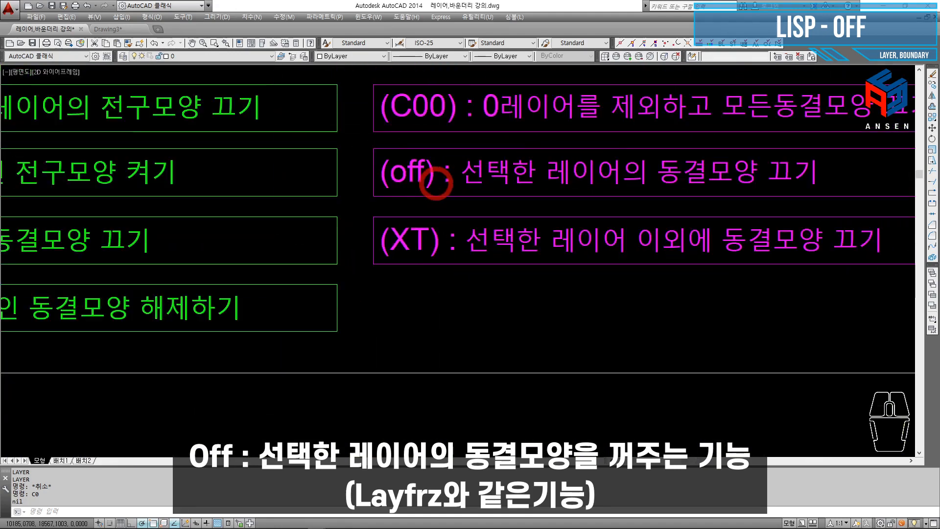
{"action": "scroll", "coordinate": [428, 201], "scroll_direction": "up", "scroll_amount": 2}
{"action": "type", "text": "off"}
{"action": "key", "text": "Return"}
{"action": "left_click", "coordinate": [273, 244]}
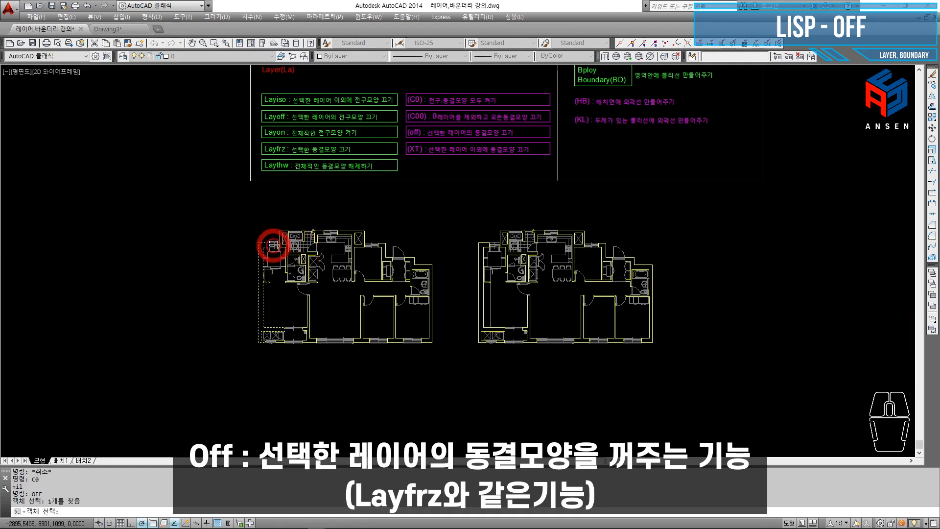
{"action": "key", "text": "Return"}
Check the layer states in the layer properties manager and thaw the 벽선 layer.
{"action": "key", "text": "Escape"}
{"action": "key", "text": "Escape"}
{"action": "type", "text": "la"}
{"action": "key", "text": "Return"}
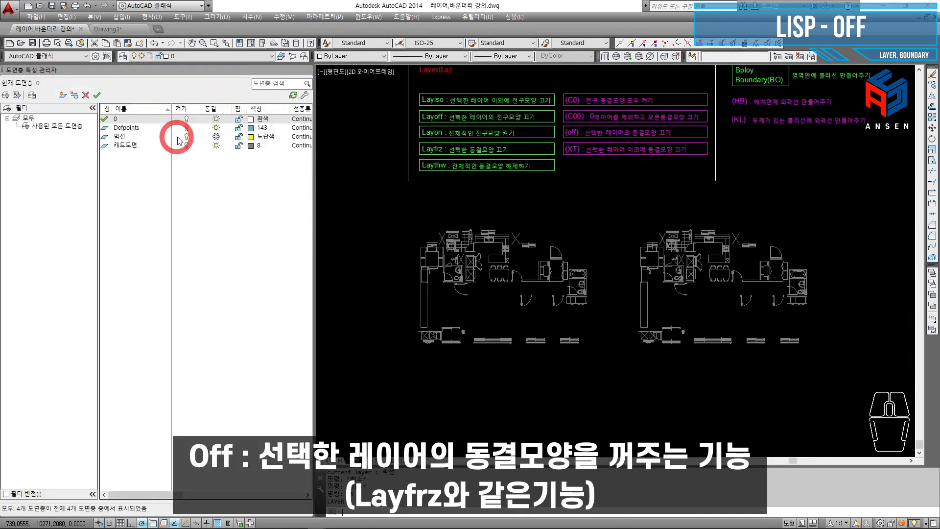
{"action": "left_click", "coordinate": [216, 140]}
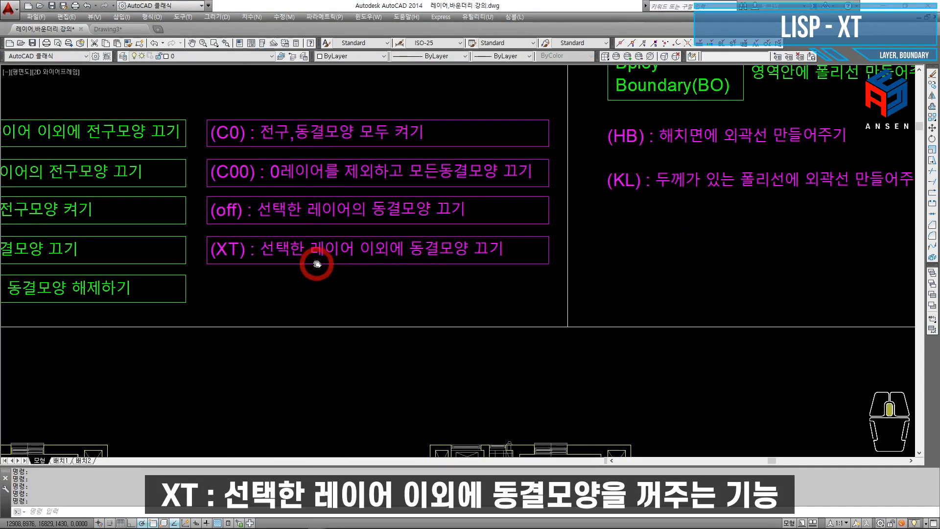
Freeze all layers except 벽선 with the XT LISP command, selecting a wall line in the floor plan.
{"action": "middle_click_drag", "start_coordinate": [317, 264], "coordinate": [417, 258]}
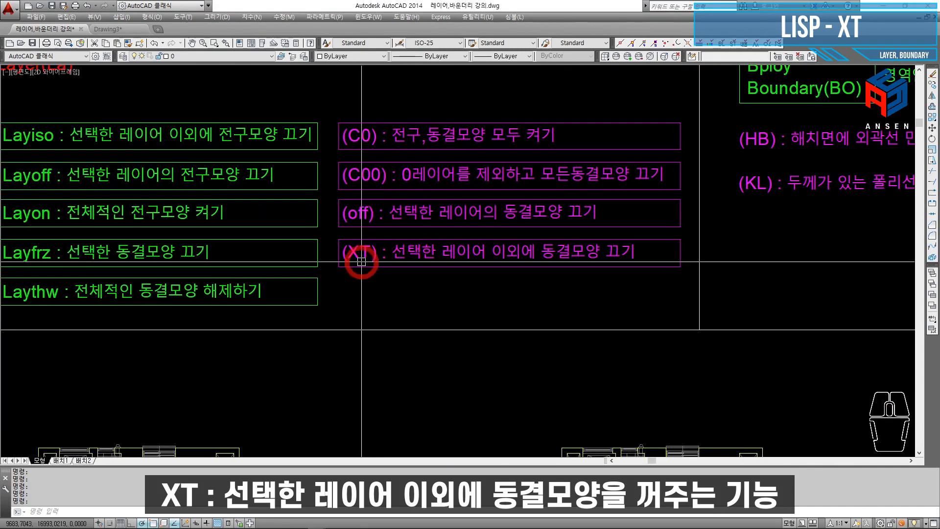
{"action": "middle_click_drag", "start_coordinate": [360, 258], "coordinate": [408, 265]}
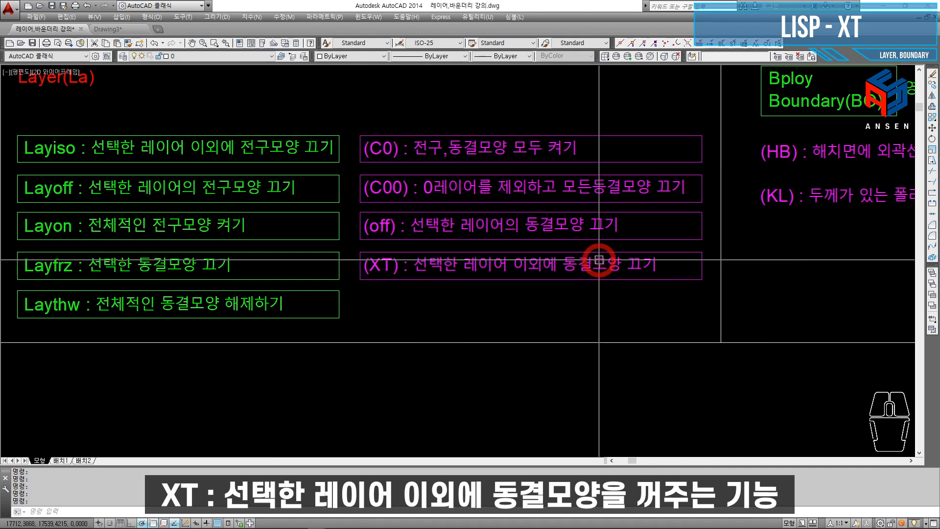
{"action": "middle_click_drag", "start_coordinate": [501, 257], "coordinate": [514, 272]}
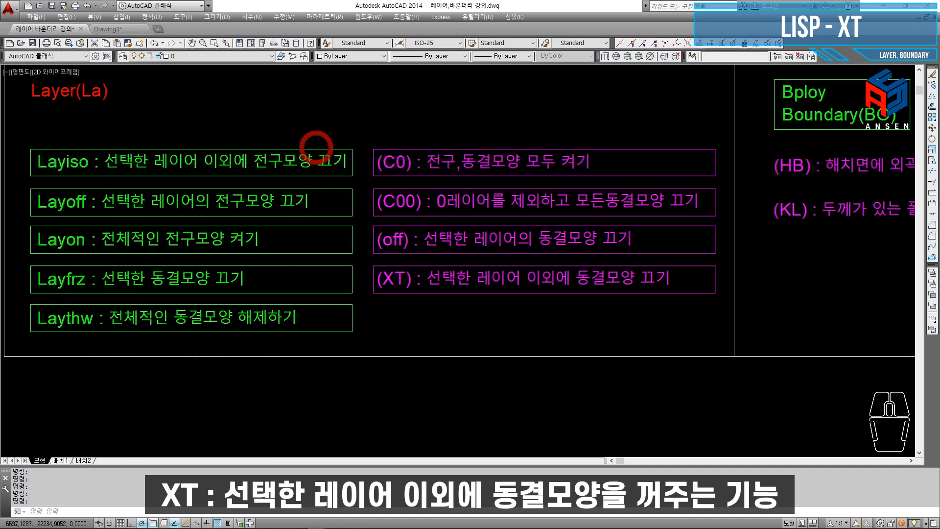
{"action": "middle_click_drag", "start_coordinate": [380, 224], "coordinate": [296, 187]}
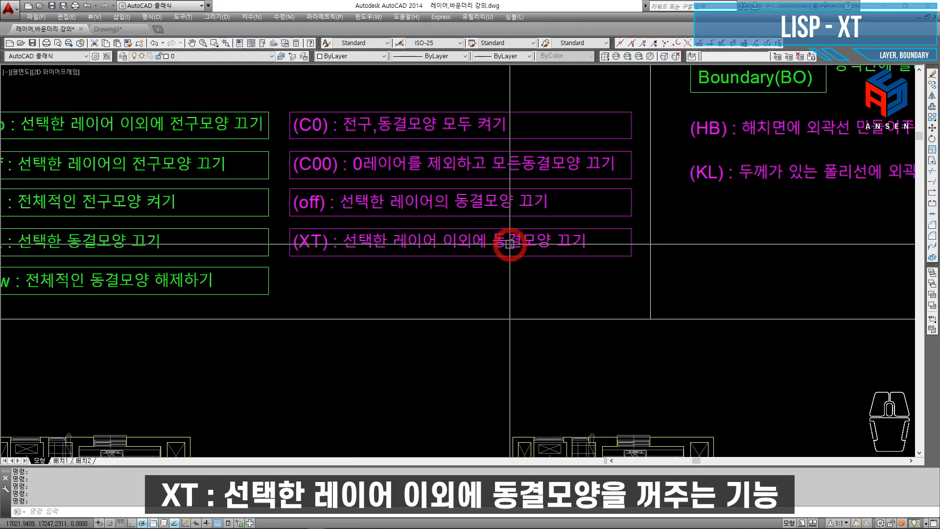
{"action": "scroll", "coordinate": [570, 243], "scroll_direction": "down", "scroll_amount": 2}
{"action": "scroll", "coordinate": [454, 308], "scroll_direction": "up", "scroll_amount": 1}
{"action": "mouse_move", "coordinate": [454, 308]}
{"action": "middle_mouse_down"}
{"action": "mouse_move", "coordinate": [422, 266]}
{"action": "mouse_move", "coordinate": [320, 270]}
{"action": "middle_mouse_up"}
{"action": "type", "text": "xt"}
{"action": "key", "text": "space"}
{"action": "left_click", "coordinate": [240, 264]}
{"action": "key", "text": "Return"}
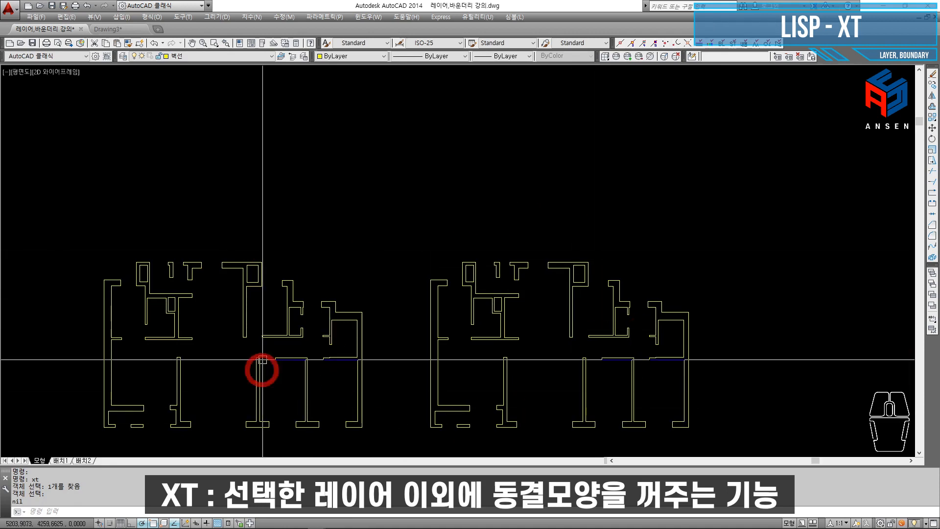
Examine which layers are frozen in the layer properties manager, and close it.
{"action": "type", "text": "lla"}
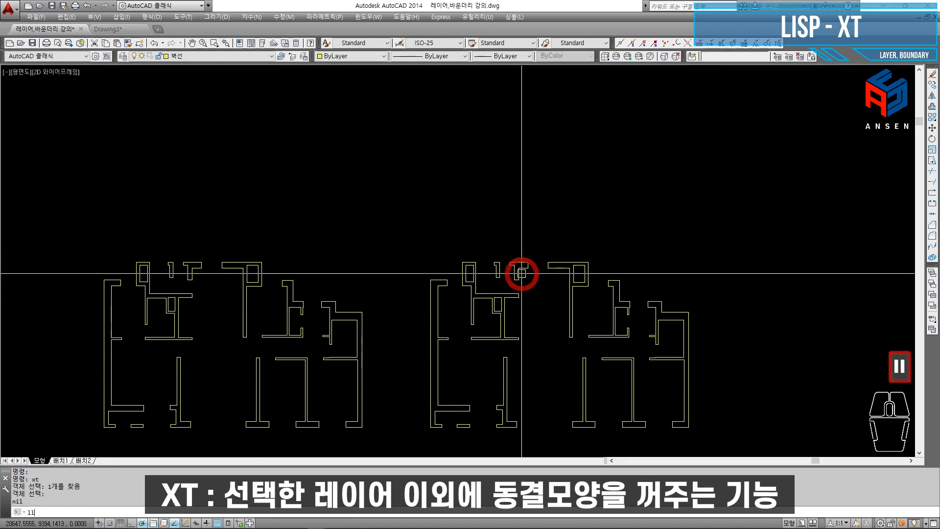
{"action": "key", "text": "Return"}
{"action": "key", "text": "Escape"}
{"action": "type", "text": "la"}
{"action": "key", "text": "Return"}
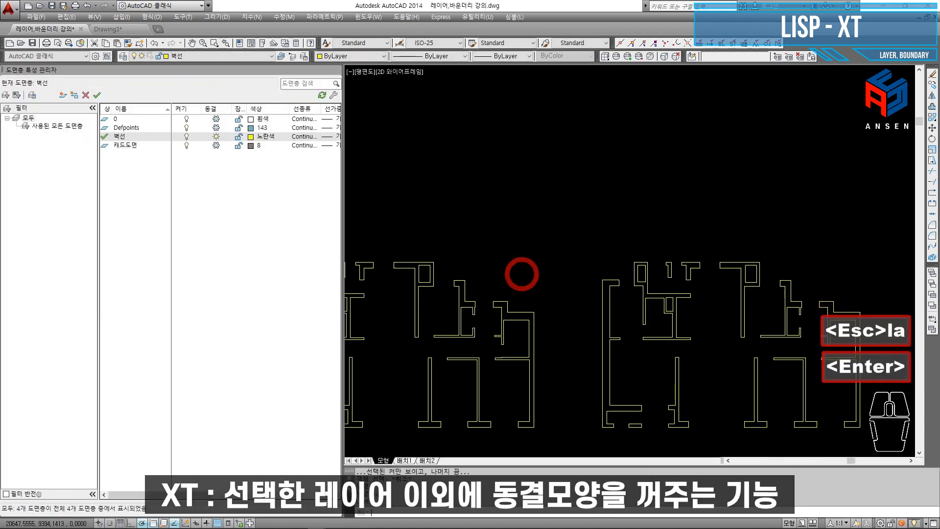
{"action": "left_click", "coordinate": [119, 139]}
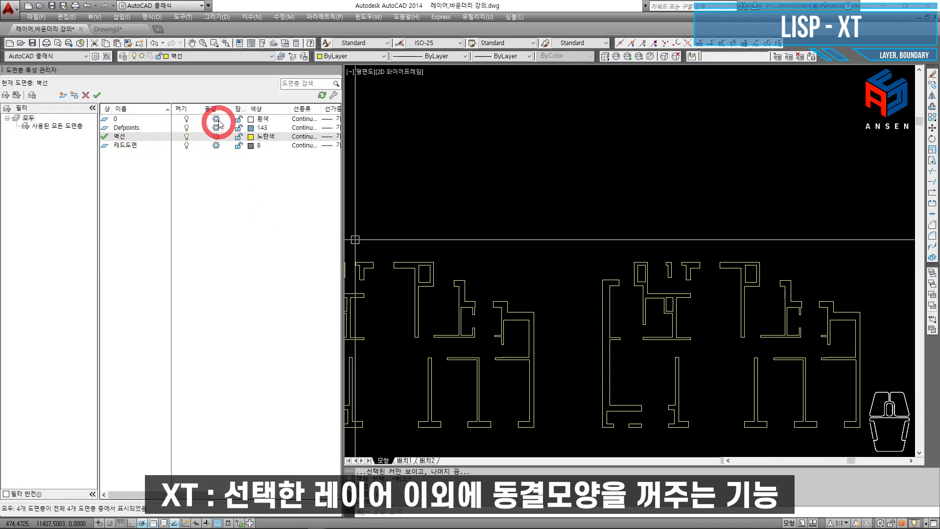
{"action": "left_click", "coordinate": [336, 70]}
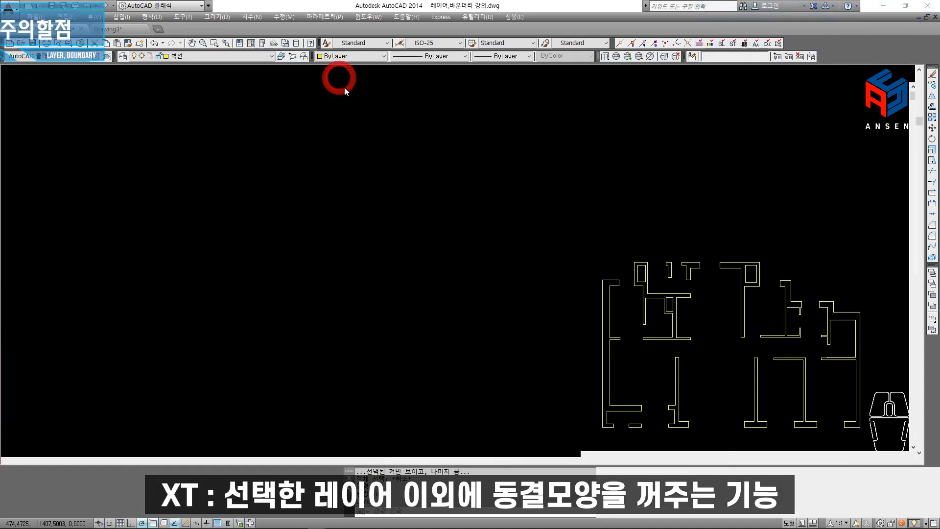
Restore the visibility of all layers with the C0 LISP command.
{"action": "key", "text": "Escape"}
{"action": "key", "text": "Escape"}
{"action": "middle_click_drag", "start_coordinate": [458, 171], "coordinate": [448, 168]}
{"action": "type", "text": "c0"}
{"action": "key", "text": "space"}
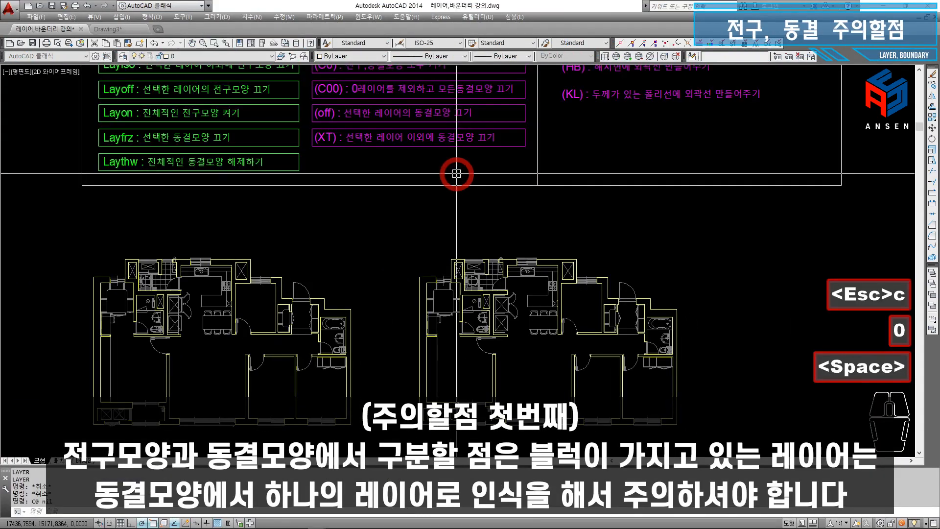
Open the layer properties manager and select the whole left floor plan to inspect its individual objects, then clear the selection.
{"action": "scroll", "coordinate": [457, 178], "scroll_direction": "up", "scroll_amount": 3}
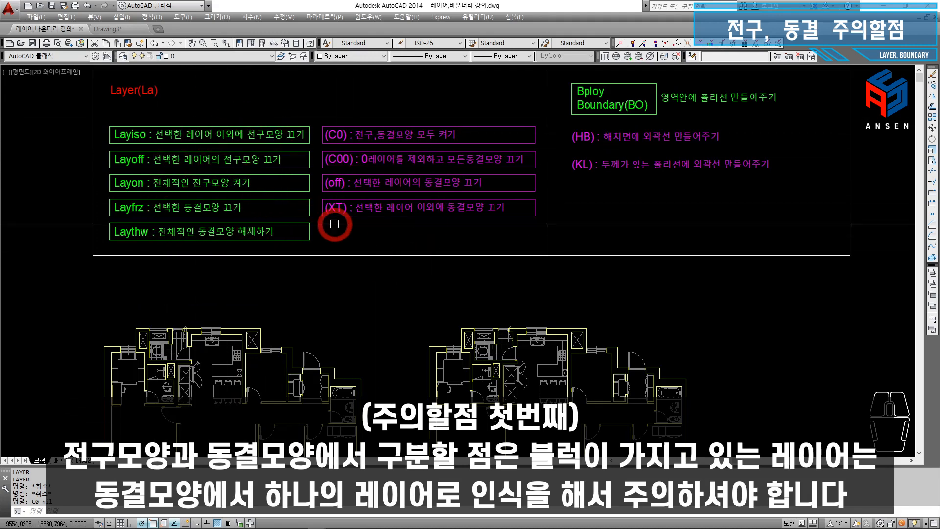
{"action": "scroll", "coordinate": [348, 260], "scroll_direction": "down", "scroll_amount": 2}
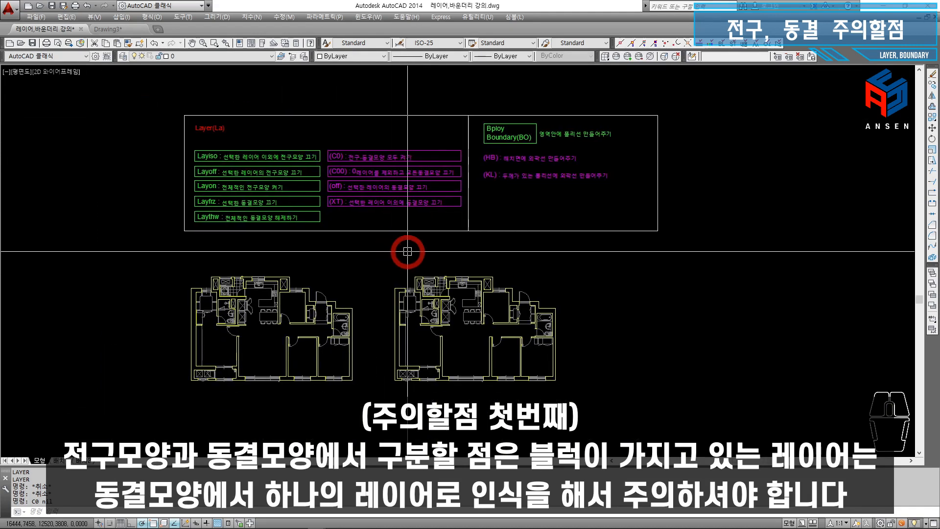
{"action": "key", "text": "Return"}
{"action": "mouse_move", "coordinate": [488, 283]}
{"action": "middle_mouse_down"}
{"action": "mouse_move", "coordinate": [494, 270]}
{"action": "mouse_move", "coordinate": [491, 297]}
{"action": "mouse_move", "coordinate": [495, 289]}
{"action": "middle_mouse_up"}
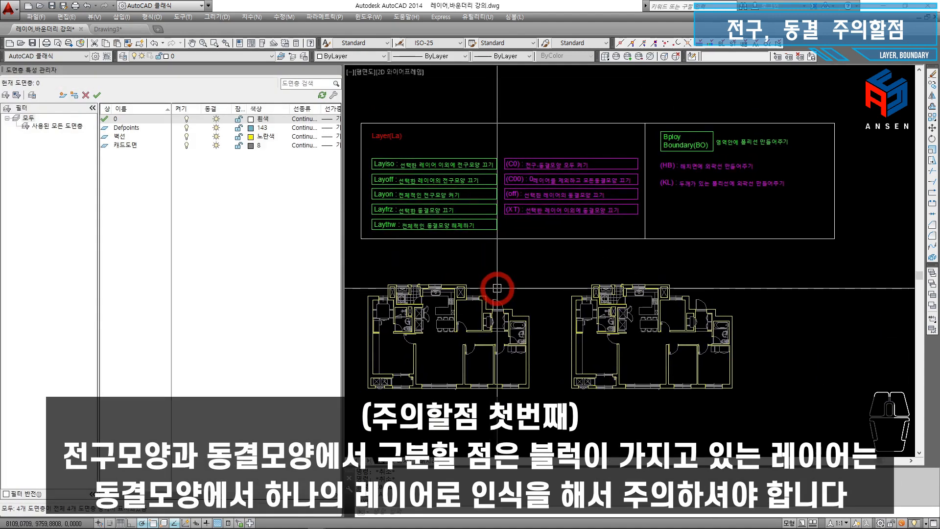
{"action": "middle_click_drag", "start_coordinate": [497, 337], "coordinate": [545, 294]}
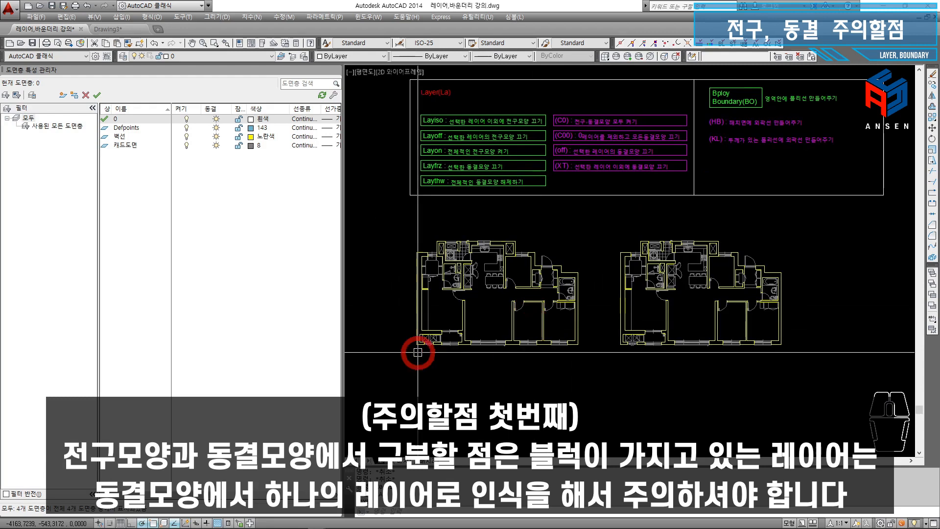
{"action": "left_click", "coordinate": [606, 232]}
{"action": "left_click", "coordinate": [409, 374]}
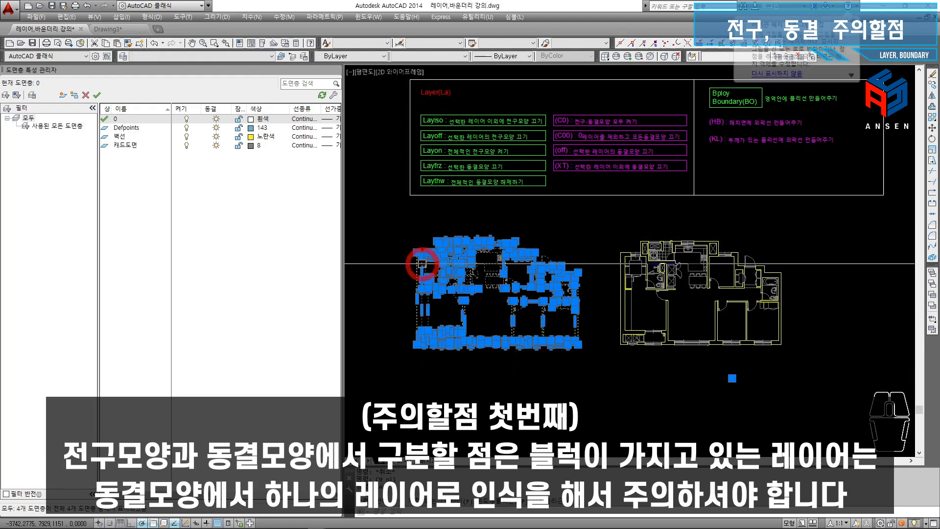
{"action": "key", "text": "Escape"}
Select the right floor plan to inspect whether it is one block and which layer it is on, then deselect it.
{"action": "middle_click_drag", "start_coordinate": [659, 301], "coordinate": [540, 312]}
{"action": "left_click", "coordinate": [697, 243]}
{"action": "left_click", "coordinate": [604, 291]}
{"action": "key", "text": "Escape"}
{"action": "left_click", "coordinate": [569, 266]}
{"action": "key", "text": "Escape"}
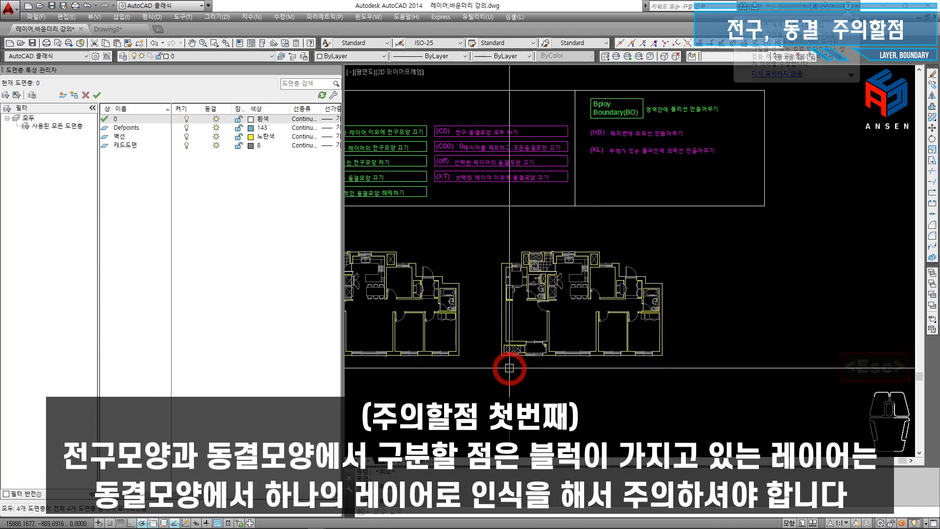
{"action": "middle_click_drag", "start_coordinate": [672, 350], "coordinate": [741, 358]}
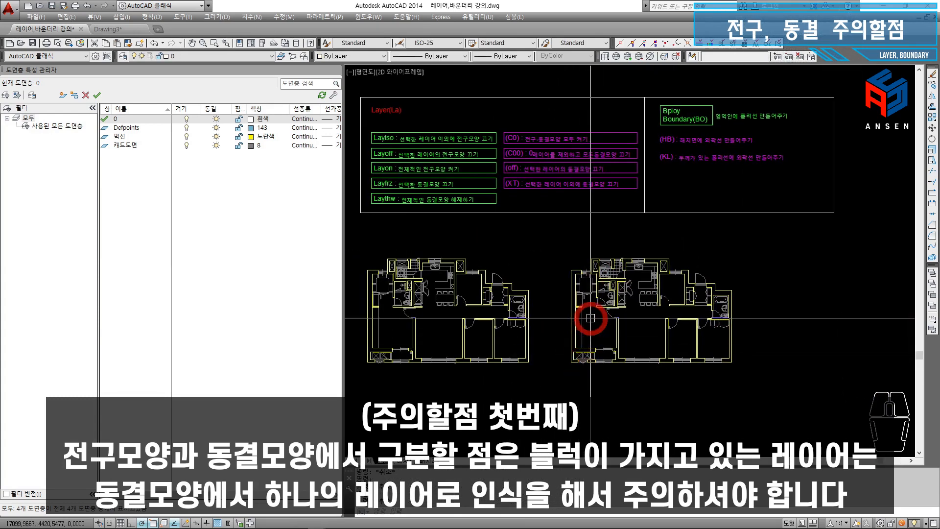
{"action": "left_click", "coordinate": [611, 279]}
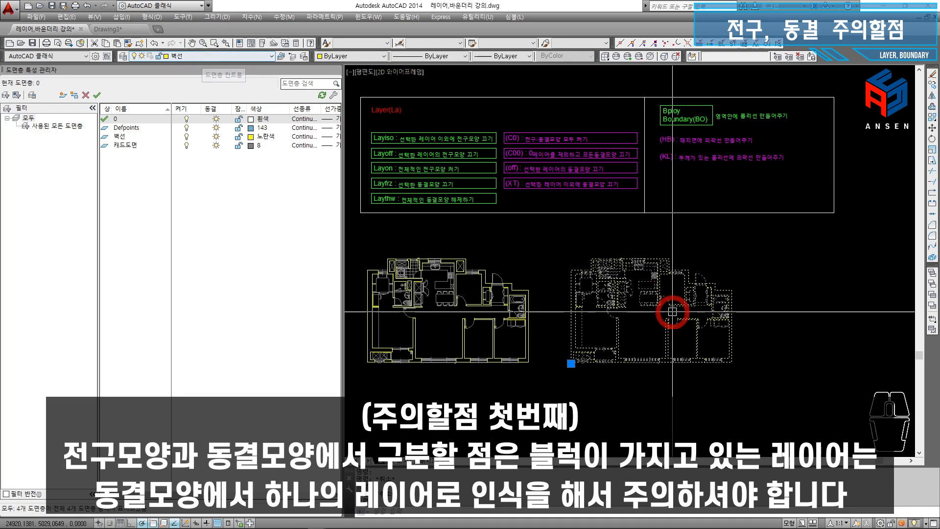
{"action": "key", "text": "Escape"}
Select the right floor plan block again and compare its layer with the layers of its contents.
{"action": "middle_click_drag", "start_coordinate": [664, 313], "coordinate": [583, 304]}
{"action": "scroll", "coordinate": [583, 304], "scroll_direction": "up", "scroll_amount": 1}
{"action": "left_click", "coordinate": [517, 272]}
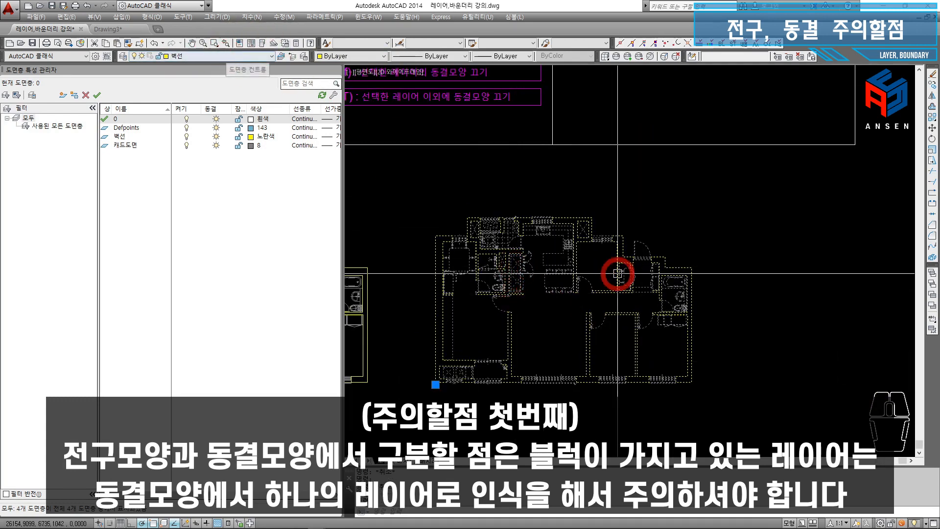
{"action": "scroll", "coordinate": [566, 283], "scroll_direction": "down", "scroll_amount": 1}
{"action": "middle_click_drag", "start_coordinate": [566, 282], "coordinate": [640, 275]}
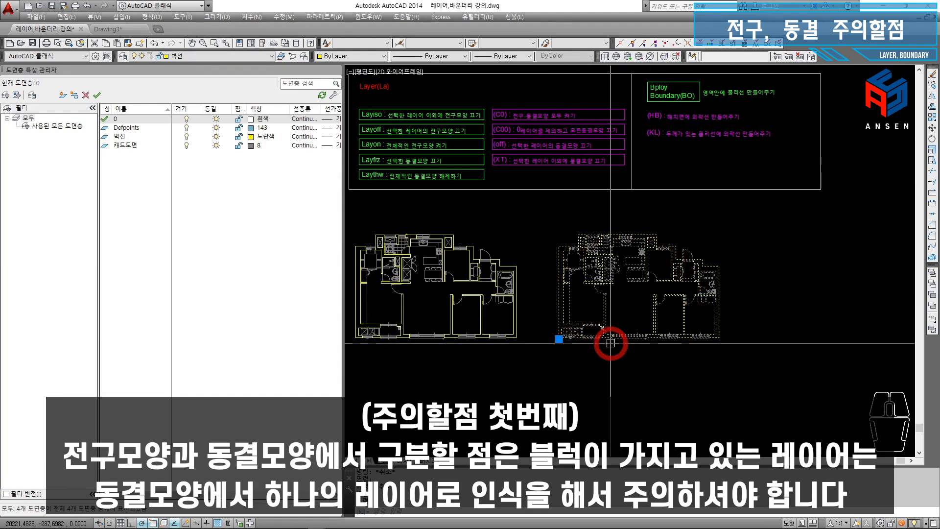
{"action": "middle_click_drag", "start_coordinate": [618, 297], "coordinate": [669, 299]}
{"action": "middle_click_drag", "start_coordinate": [585, 288], "coordinate": [566, 290]}
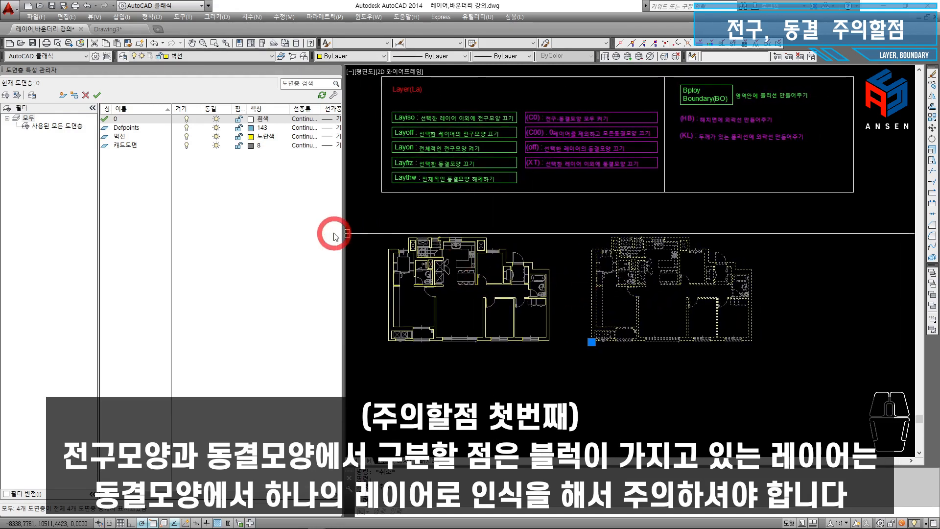
Switch the 벽선 layer off and on twice, and toggle its freeze state, to compare the effect on both floor plans.
{"action": "left_click", "coordinate": [186, 137]}
{"action": "left_click", "coordinate": [186, 138]}
{"action": "left_click", "coordinate": [186, 138]}
{"action": "left_click", "coordinate": [186, 138]}
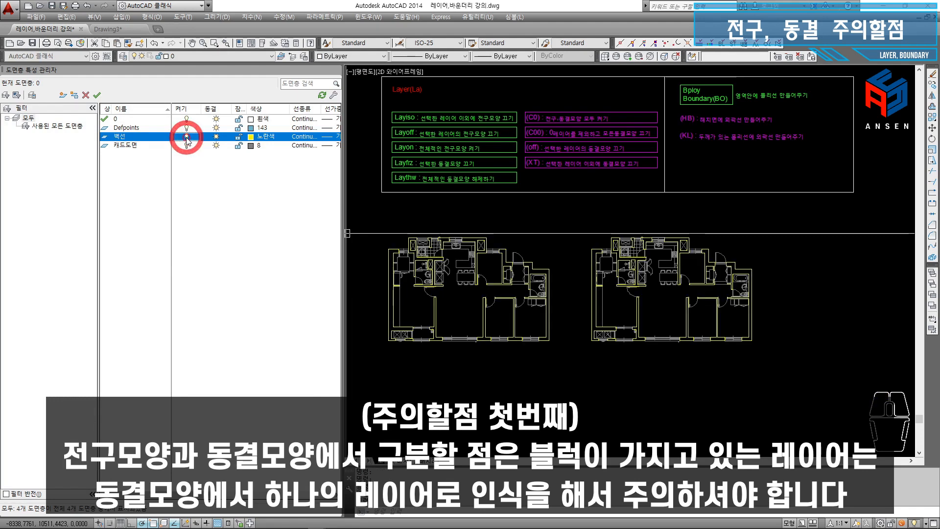
{"action": "left_click", "coordinate": [217, 138]}
{"action": "left_click", "coordinate": [217, 137]}
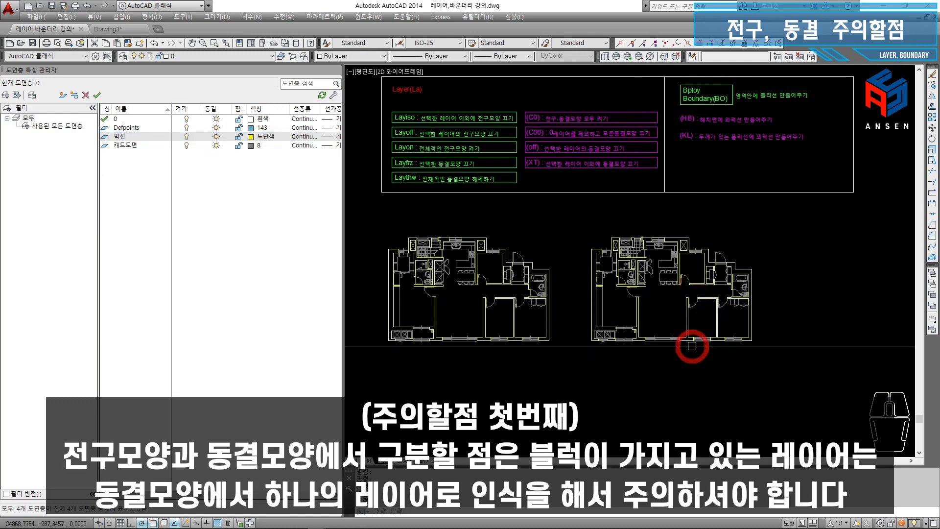
Check the layer of the right floor plan block, then freeze and thaw the 벽선 layer to compare both floor plans.
{"action": "left_click", "coordinate": [641, 277]}
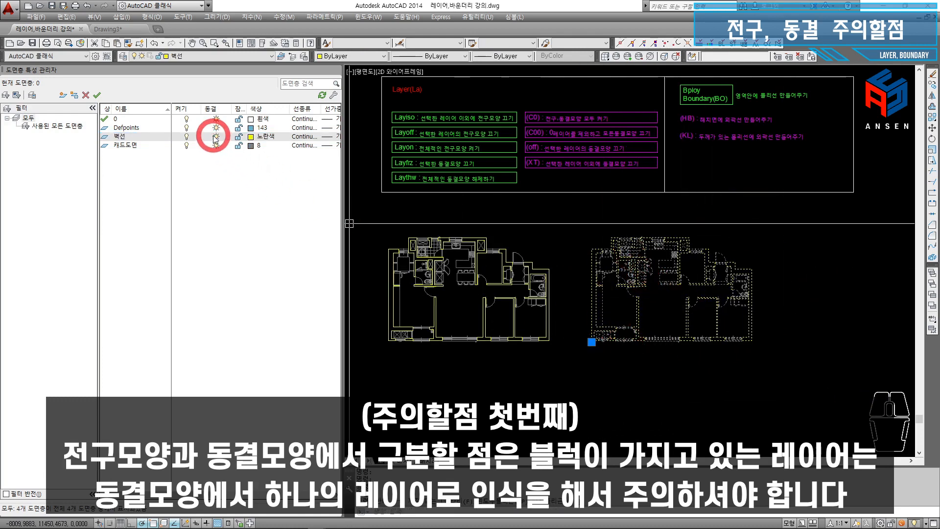
{"action": "left_click", "coordinate": [216, 136]}
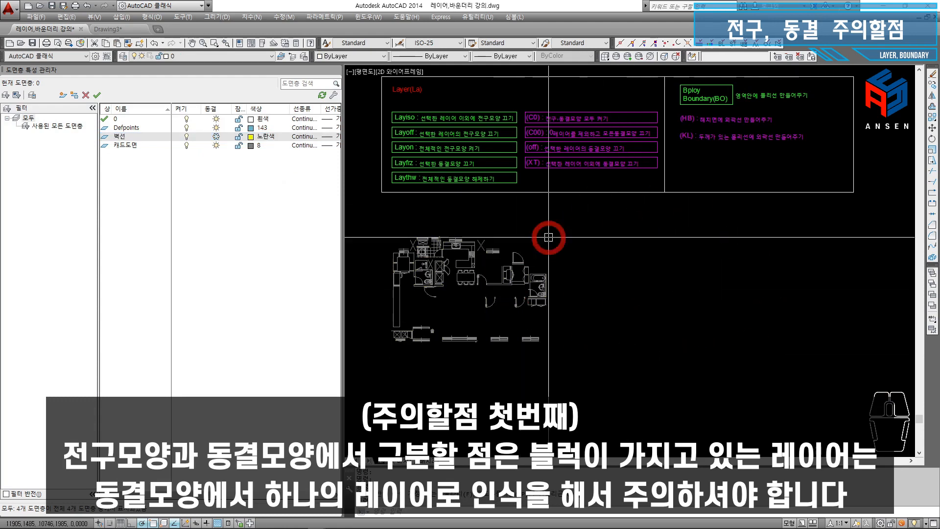
{"action": "left_click", "coordinate": [215, 136]}
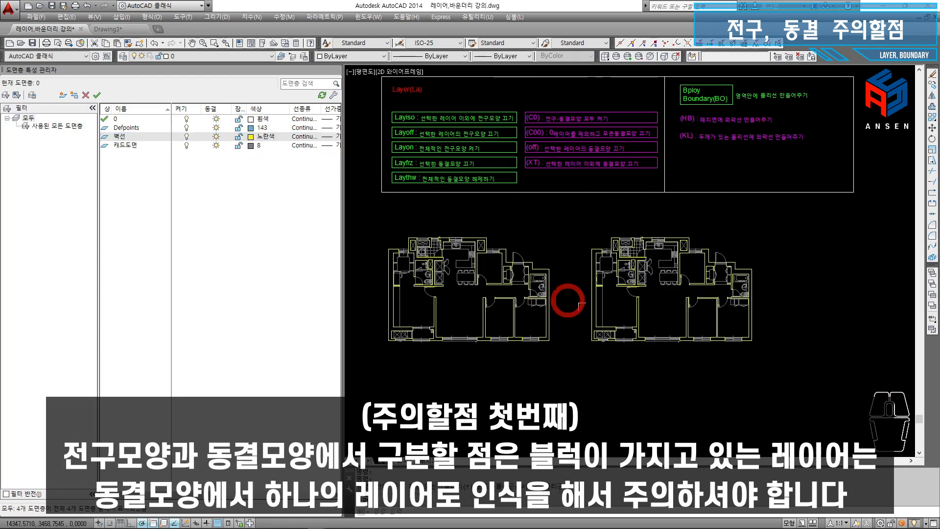
{"action": "middle_click_drag", "start_coordinate": [630, 310], "coordinate": [629, 316]}
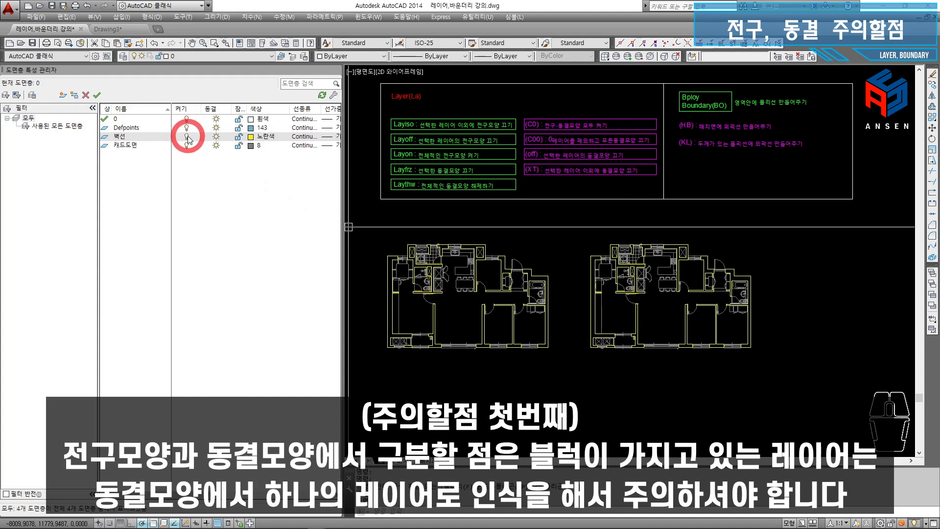
{"action": "middle_click_drag", "start_coordinate": [564, 267], "coordinate": [566, 270]}
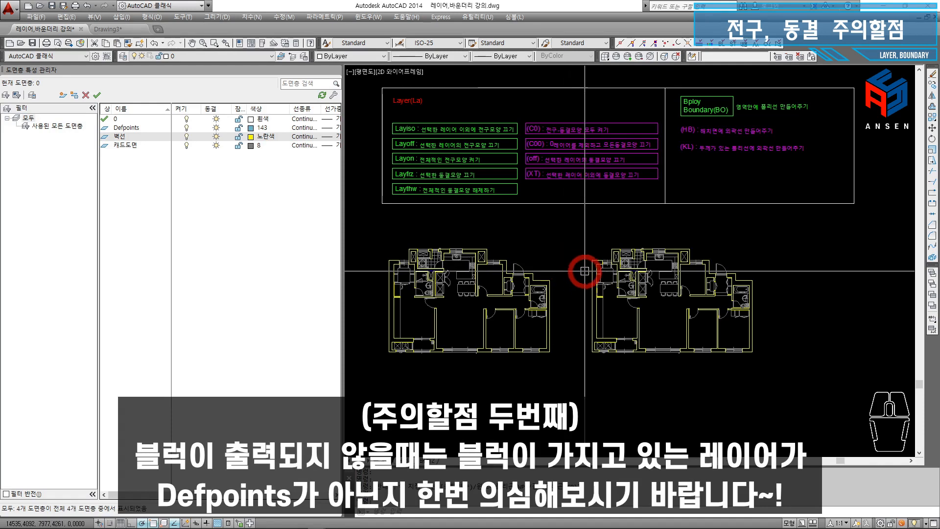
Assign the right floor plan block to the Defpoints layer and clear the selection.
{"action": "middle_click_drag", "start_coordinate": [624, 283], "coordinate": [577, 268]}
{"action": "left_click", "coordinate": [644, 257]}
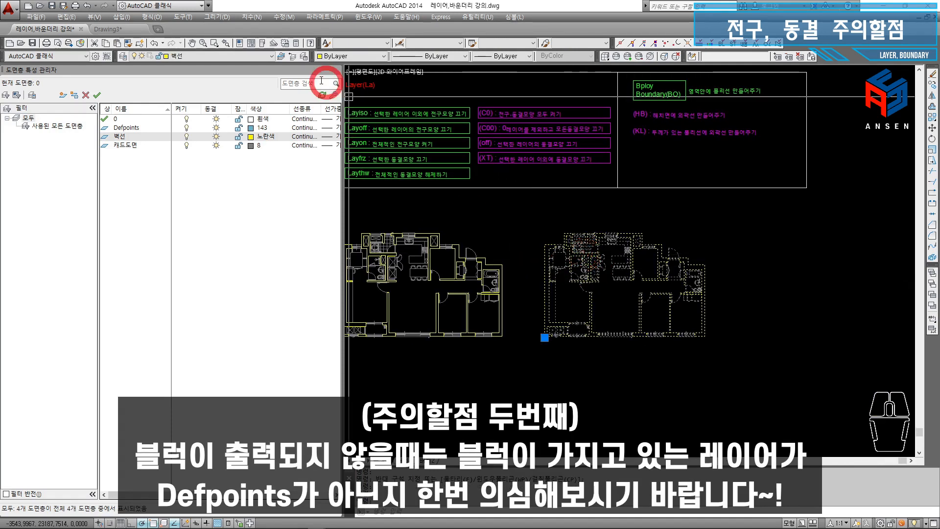
{"action": "left_click", "coordinate": [226, 56]}
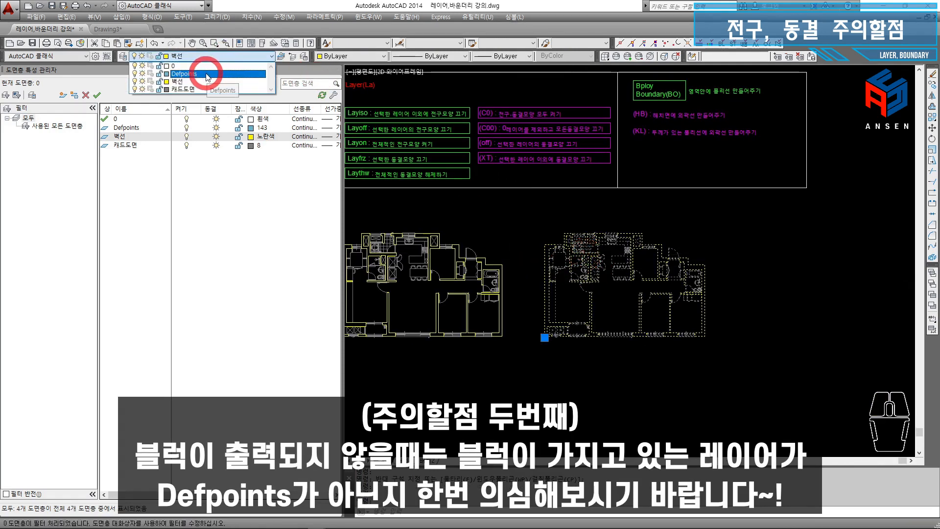
{"action": "left_click", "coordinate": [208, 75]}
{"action": "scroll", "coordinate": [680, 230], "scroll_direction": "up", "scroll_amount": 2}
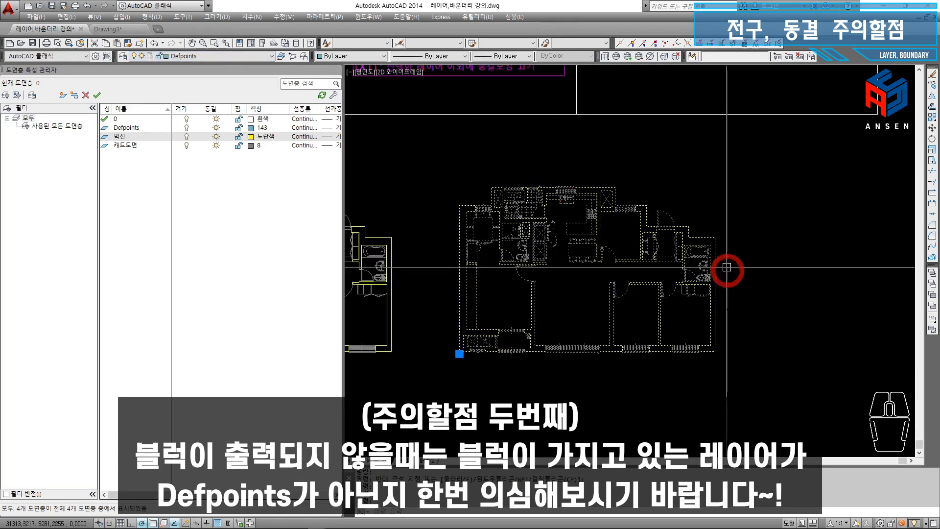
{"action": "mouse_move", "coordinate": [581, 243]}
{"action": "middle_mouse_down"}
{"action": "mouse_move", "coordinate": [625, 260]}
{"action": "mouse_move", "coordinate": [596, 253]}
{"action": "middle_mouse_up"}
{"action": "scroll", "coordinate": [625, 260], "scroll_direction": "down", "scroll_amount": 1}
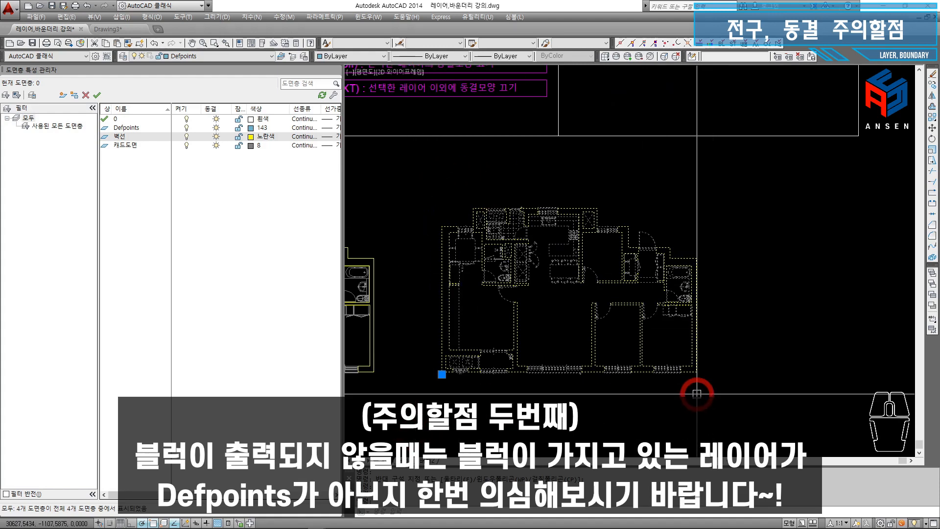
{"action": "key", "text": "Escape"}
{"action": "key", "text": "Escape"}
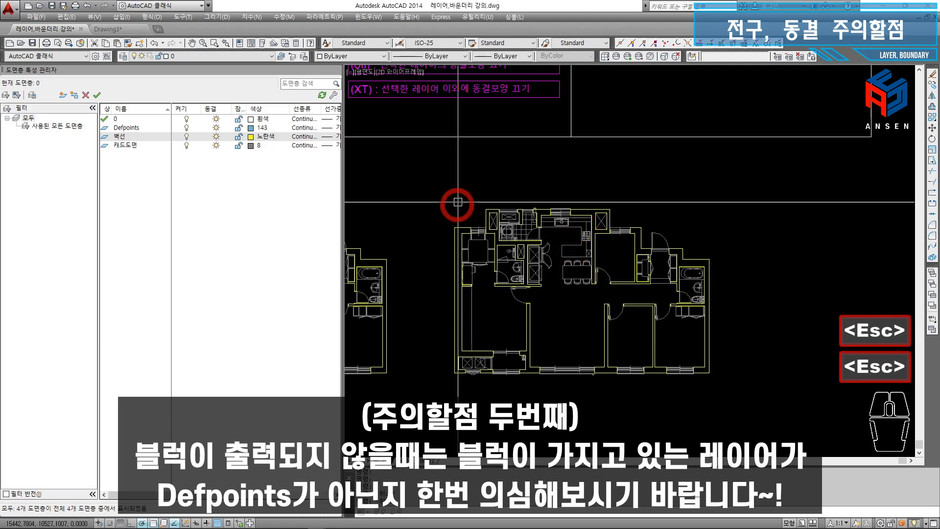
Select the right floor plan block again to check its assigned layer, then undo the most recent operations.
{"action": "left_click", "coordinate": [524, 225]}
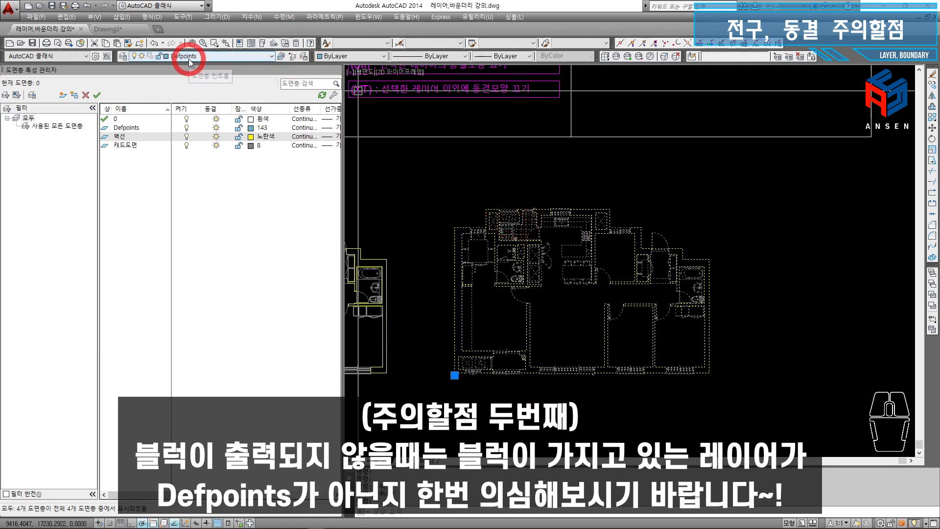
{"action": "key", "text": "ctrl+z"}
{"action": "key", "text": "ctrl+z"}
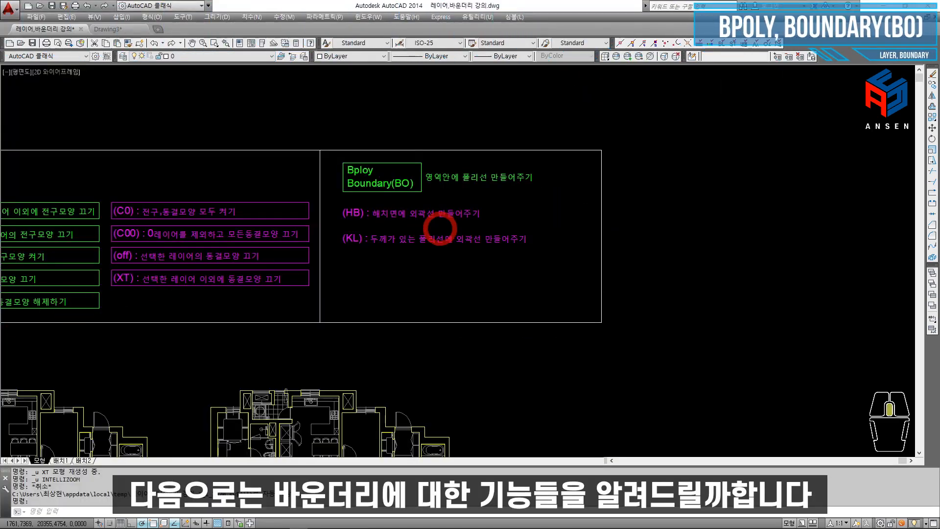
Read the Bpoly/Boundary (BO) notes in the command table and switch to the Drawing3 drawing.
{"action": "scroll", "coordinate": [439, 228], "scroll_direction": "up", "scroll_amount": 3}
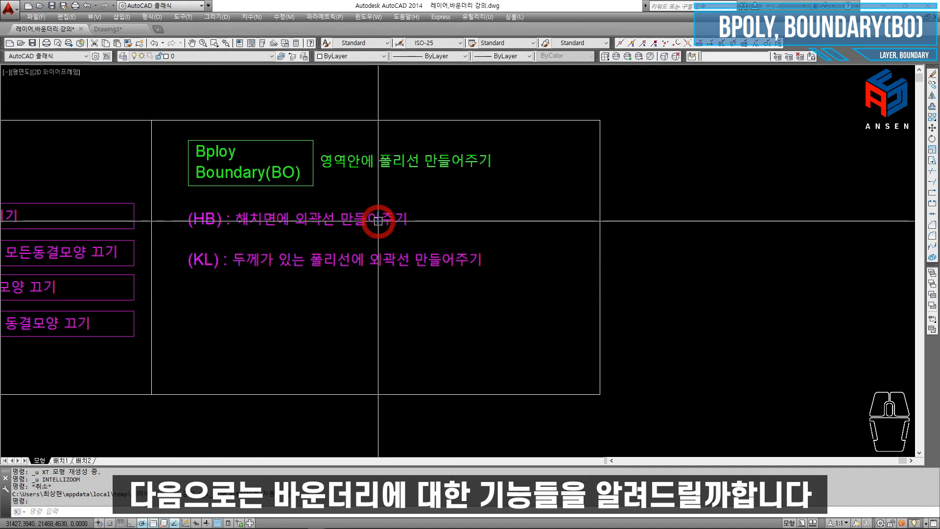
{"action": "scroll", "coordinate": [211, 164], "scroll_direction": "up", "scroll_amount": 2}
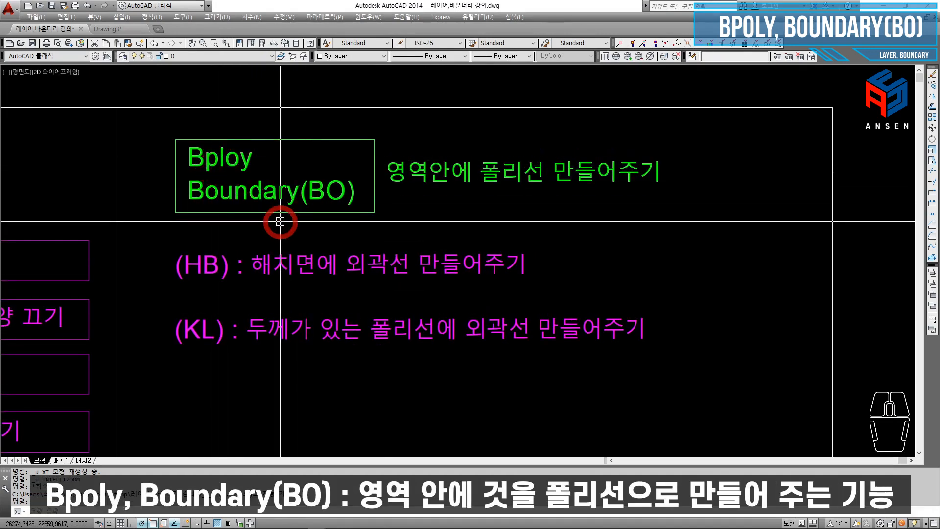
{"action": "middle_click_drag", "start_coordinate": [294, 179], "coordinate": [291, 213]}
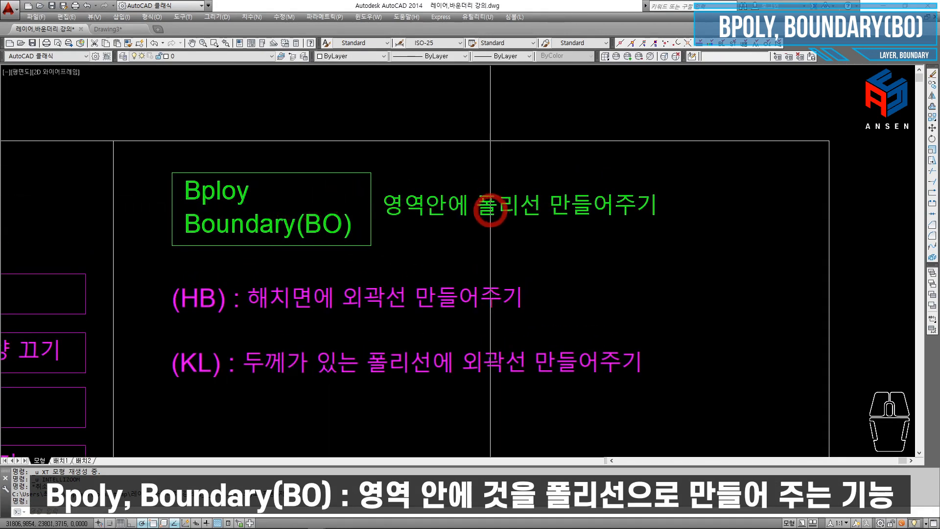
{"action": "middle_click_drag", "start_coordinate": [490, 211], "coordinate": [463, 228]}
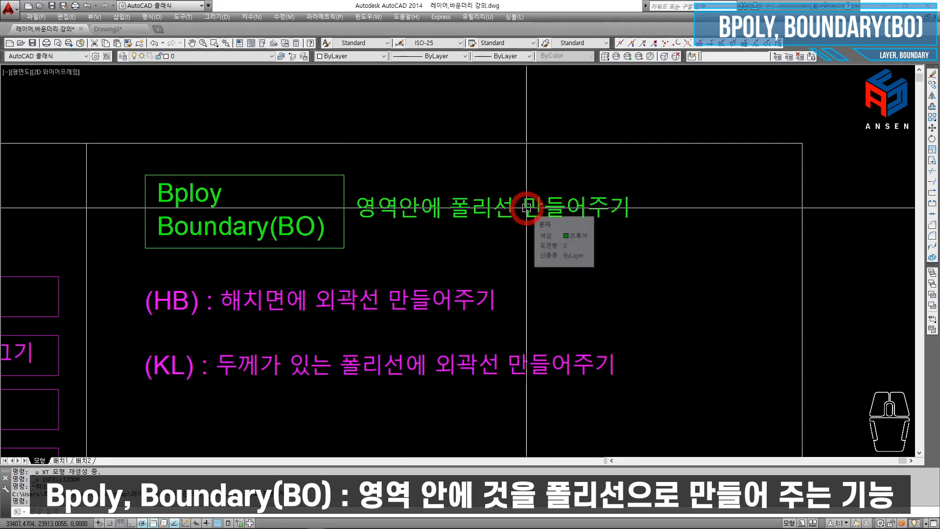
{"action": "scroll", "coordinate": [526, 207], "scroll_direction": "down", "scroll_amount": 3}
{"action": "left_click", "coordinate": [117, 29]}
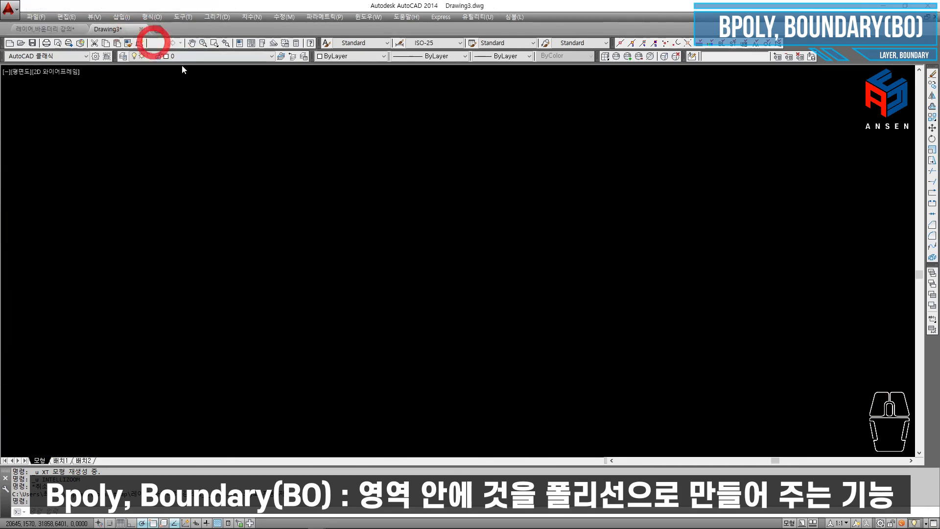
Draw a closed, irregular eight-sided outline with the Line command in the empty drawing.
{"action": "key", "text": "Escape"}
{"action": "key", "text": "Escape"}
{"action": "type", "text": "l"}
{"action": "key", "text": "space"}
{"action": "key", "text": "Escape"}
{"action": "key", "text": "Escape"}
{"action": "type", "text": "l"}
{"action": "key", "text": "space"}
{"action": "left_click", "coordinate": [381, 154]}
{"action": "left_click", "coordinate": [257, 244]}
{"action": "left_click", "coordinate": [240, 328]}
{"action": "left_click", "coordinate": [440, 373]}
{"action": "left_click", "coordinate": [547, 344]}
{"action": "left_click", "coordinate": [650, 236]}
{"action": "left_click", "coordinate": [583, 172]}
{"action": "left_click", "coordinate": [490, 147]}
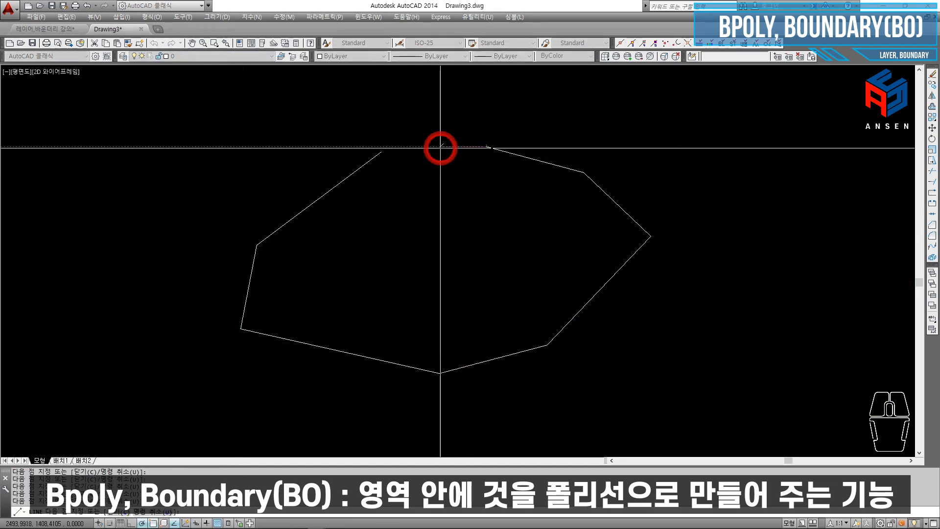
{"action": "left_click", "coordinate": [384, 158]}
{"action": "key", "text": "Escape"}
{"action": "key", "text": "Escape"}
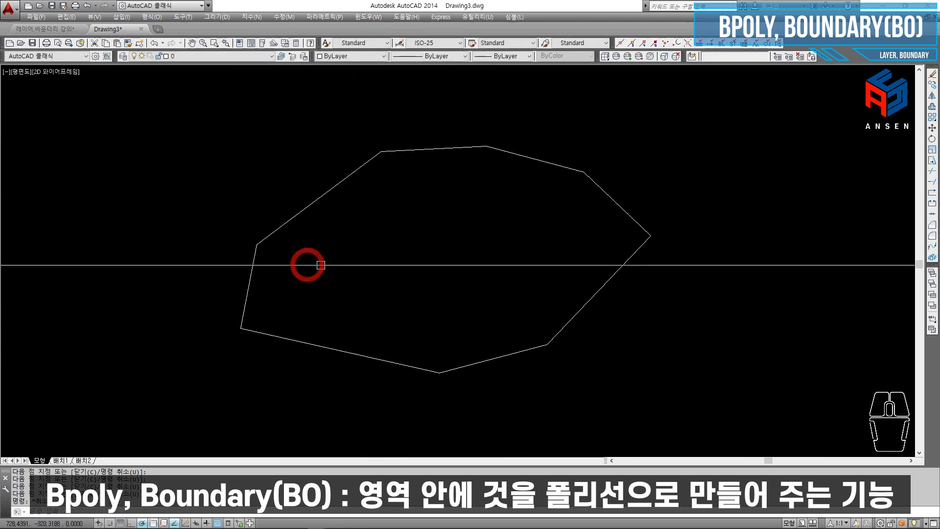
Select the whole outline to inspect whether it consists of separate line segments, then clear the selection.
{"action": "key", "text": "Escape"}
{"action": "key", "text": "Escape"}
{"action": "left_click", "coordinate": [615, 146]}
{"action": "left_click", "coordinate": [233, 393]}
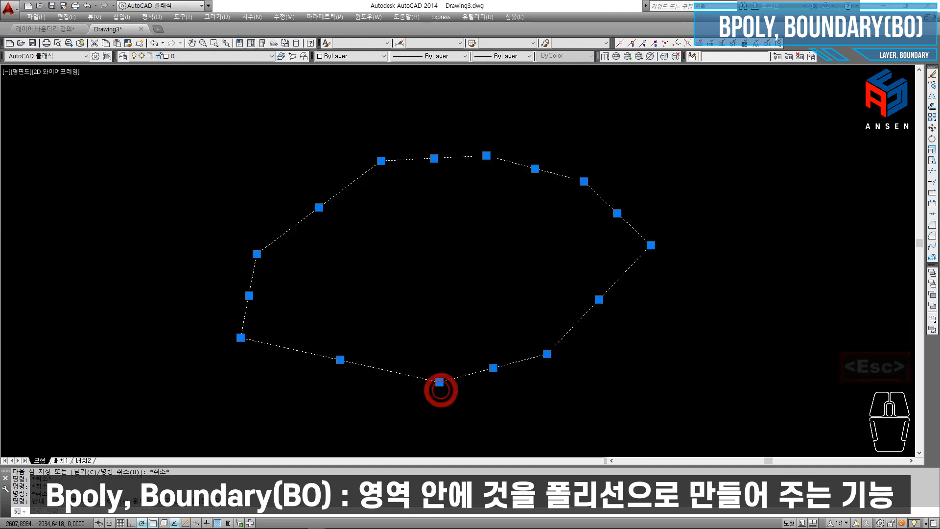
{"action": "key", "text": "Escape"}
{"action": "key", "text": "Escape"}
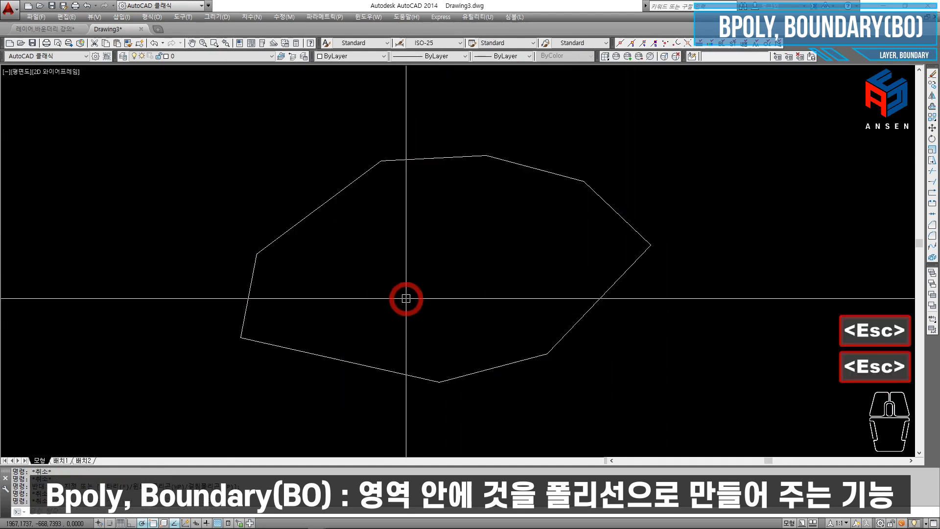
Create a boundary polyline with the BO command by picking a point inside the eight-sided outline.
{"action": "type", "text": "bo"}
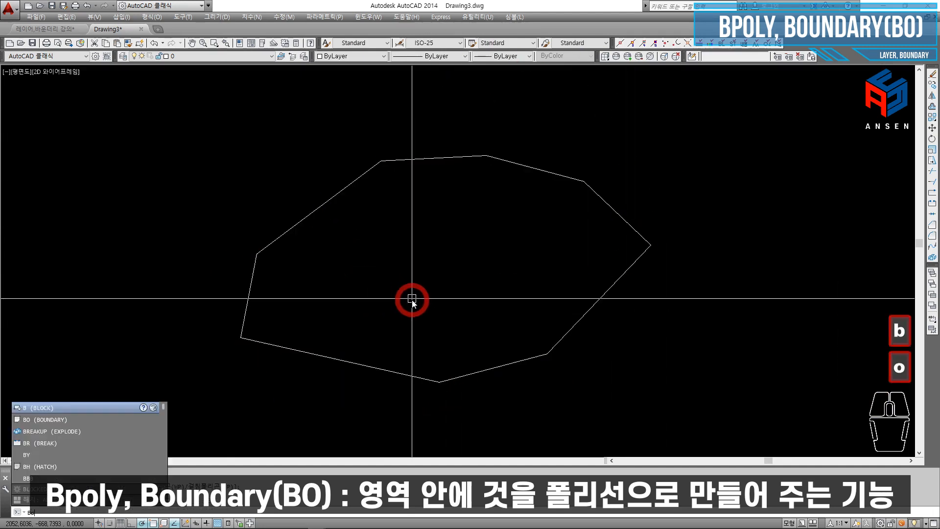
{"action": "key", "text": "space"}
{"action": "left_click", "coordinate": [339, 146]}
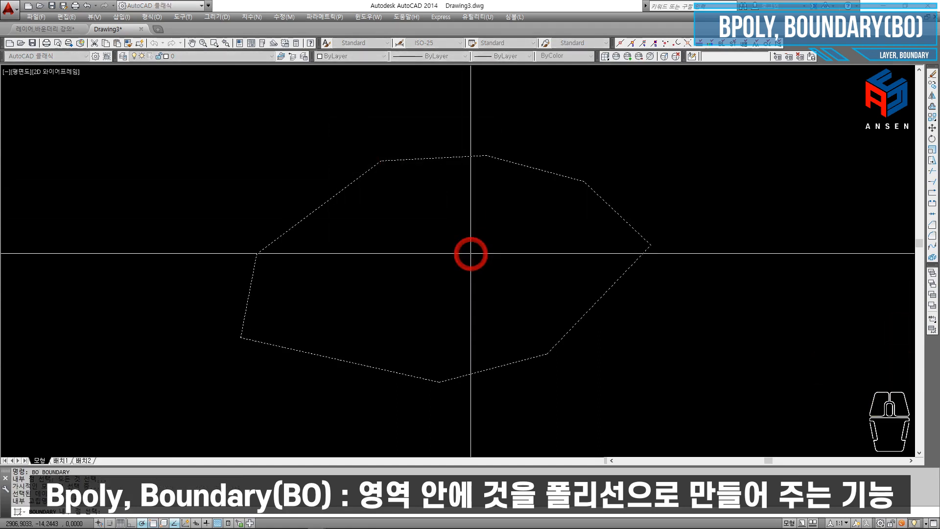
{"action": "key", "text": "Return"}
{"action": "key", "text": "Escape"}
{"action": "key", "text": "Escape"}
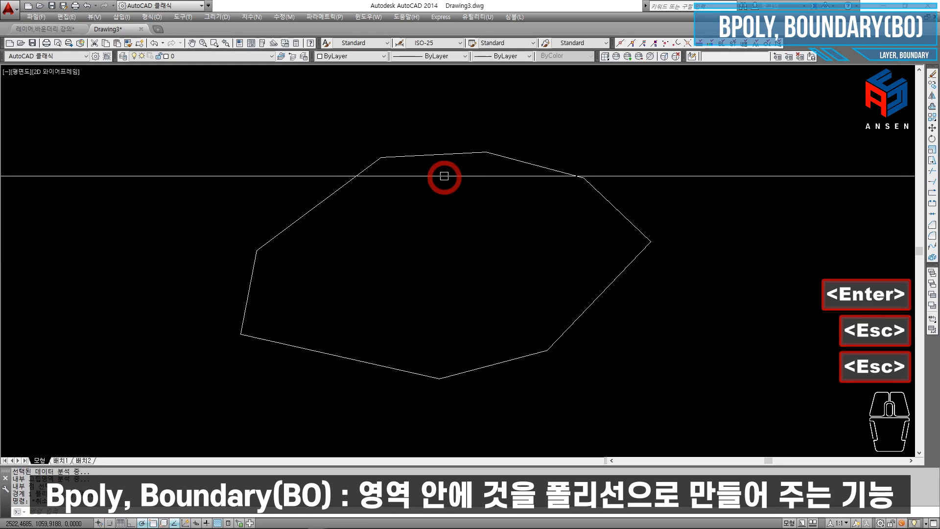
Move the boundary polyline to the right, clear of the original line outline.
{"action": "left_click", "coordinate": [441, 157]}
{"action": "type", "text": "m"}
{"action": "key", "text": "space"}
{"action": "left_click", "coordinate": [397, 239]}
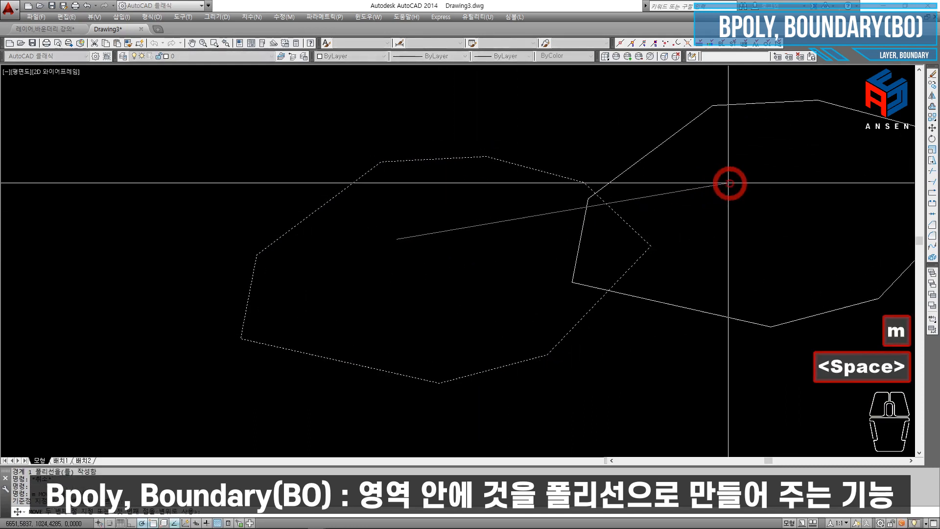
{"action": "left_click", "coordinate": [811, 226]}
Select the moved boundary to inspect whether it is one continuous polyline, then clear the selection.
{"action": "middle_click", "coordinate": [774, 226]}
{"action": "middle_click", "coordinate": [774, 226]}
{"action": "scroll", "coordinate": [572, 214], "scroll_direction": "down", "scroll_amount": 1}
{"action": "middle_click_drag", "start_coordinate": [569, 215], "coordinate": [519, 208]}
{"action": "left_click", "coordinate": [571, 159]}
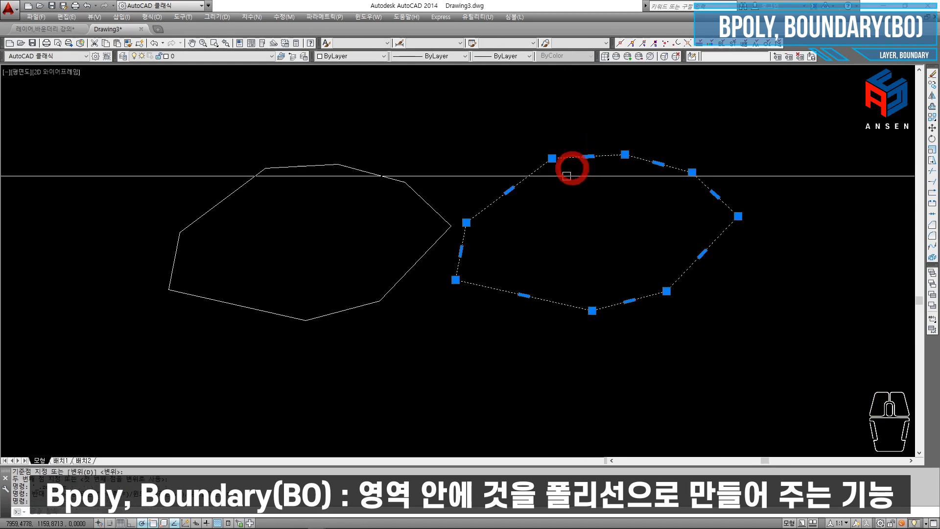
{"action": "key", "text": "ctrl+z"}
{"action": "key", "text": "Escape"}
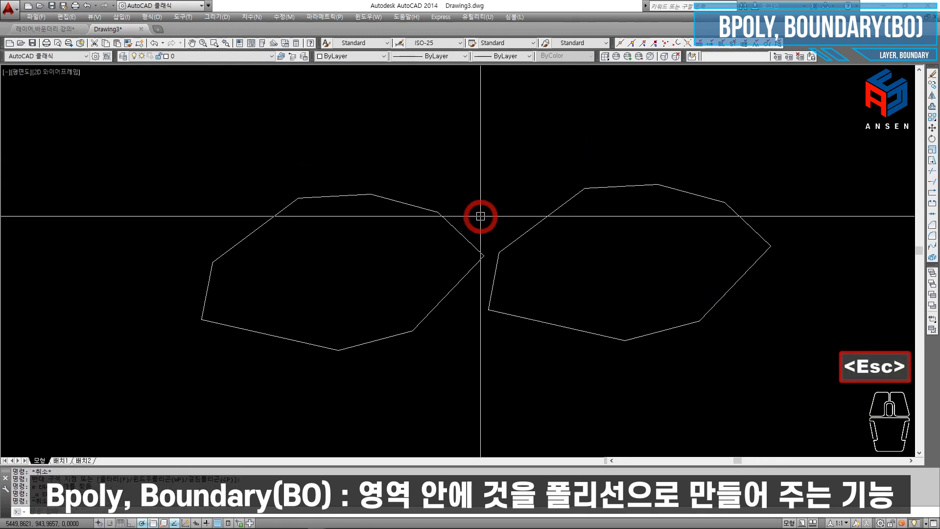
Return to the 레이어,바운더리 강의 drawing and erase the right floor plan block.
{"action": "left_click", "coordinate": [54, 29]}
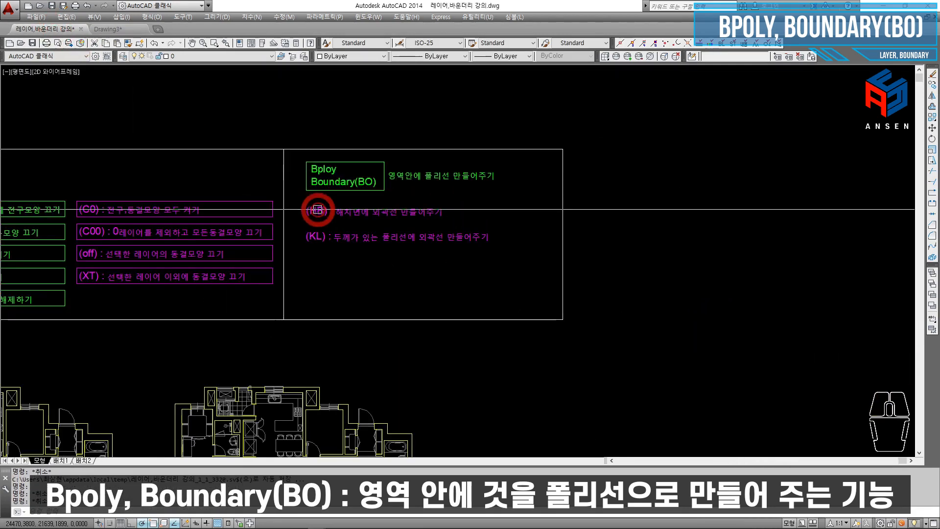
{"action": "scroll", "coordinate": [399, 185], "scroll_direction": "up", "scroll_amount": 7}
{"action": "scroll", "coordinate": [351, 195], "scroll_direction": "down", "scroll_amount": 3}
{"action": "middle_click_drag", "start_coordinate": [351, 196], "coordinate": [423, 194]}
{"action": "scroll", "coordinate": [206, 215], "scroll_direction": "down", "scroll_amount": 1}
{"action": "scroll", "coordinate": [382, 173], "scroll_direction": "down", "scroll_amount": 2}
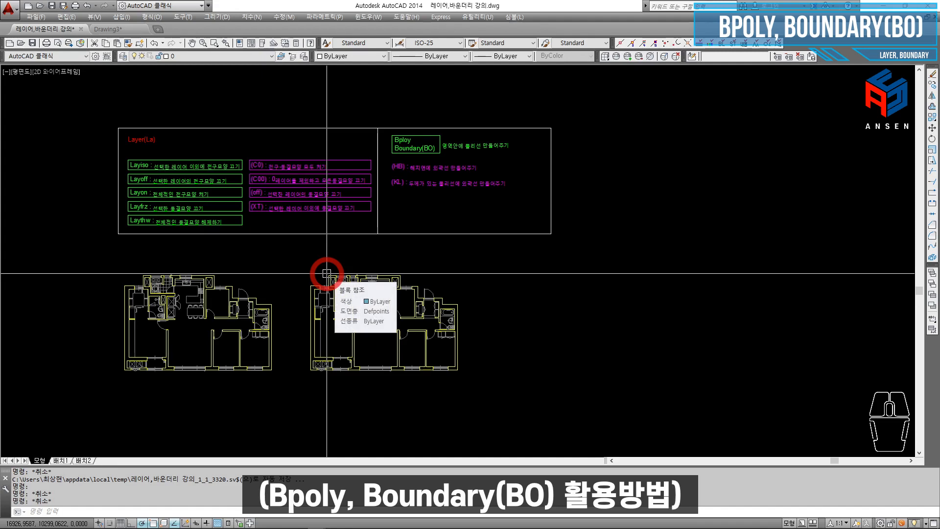
{"action": "scroll", "coordinate": [295, 288], "scroll_direction": "up", "scroll_amount": 2}
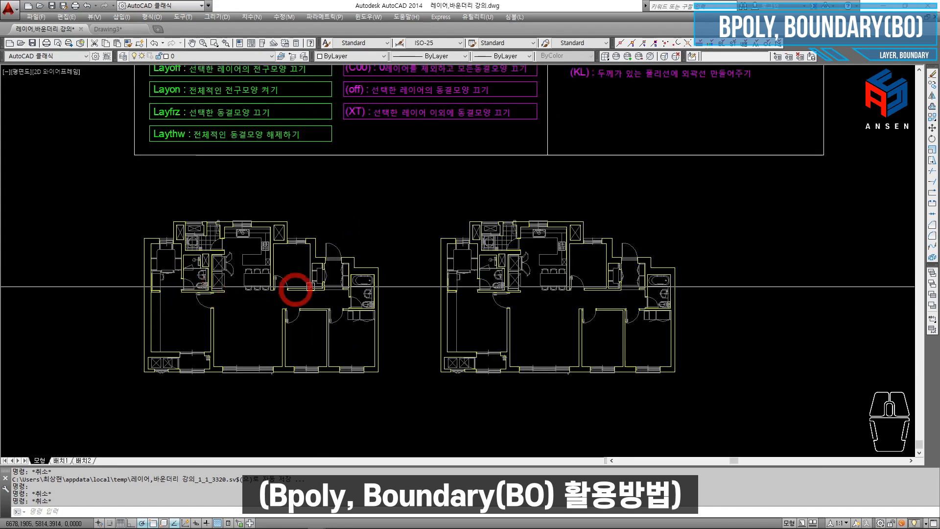
{"action": "left_click", "coordinate": [583, 221]}
{"action": "key", "text": "e"}
{"action": "key", "text": "space"}
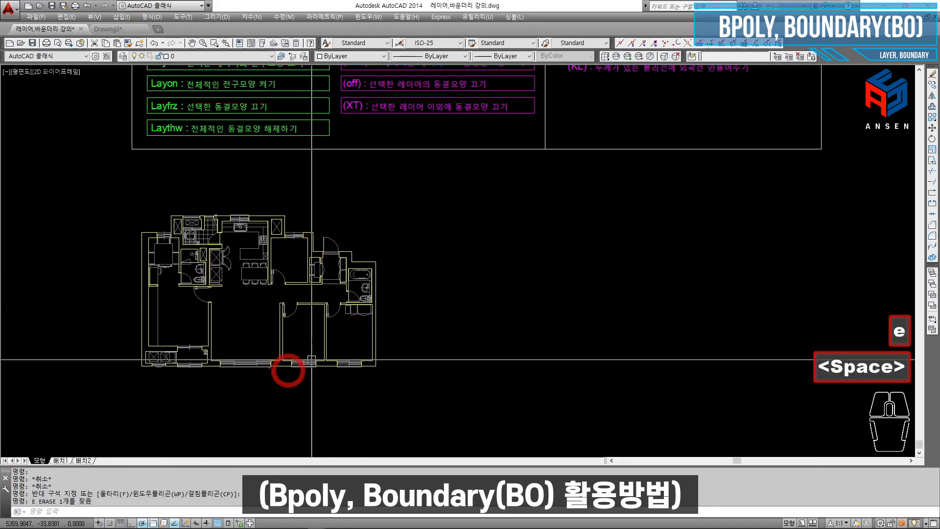
Run the SR command and explode the objects of the remaining floor plan.
{"action": "scroll", "coordinate": [137, 252], "scroll_direction": "up", "scroll_amount": 3}
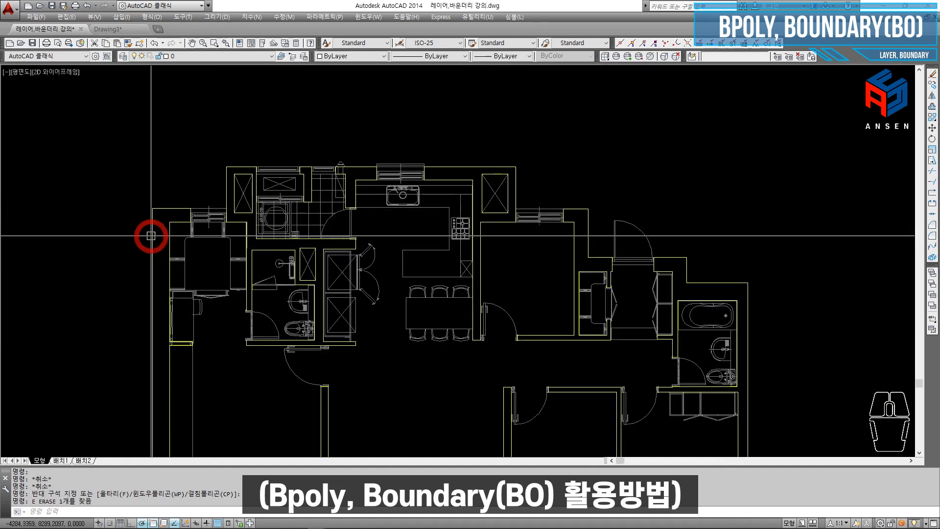
{"action": "type", "text": "sr"}
{"action": "key", "text": "space"}
{"action": "type", "text": "x"}
{"action": "key", "text": "space"}
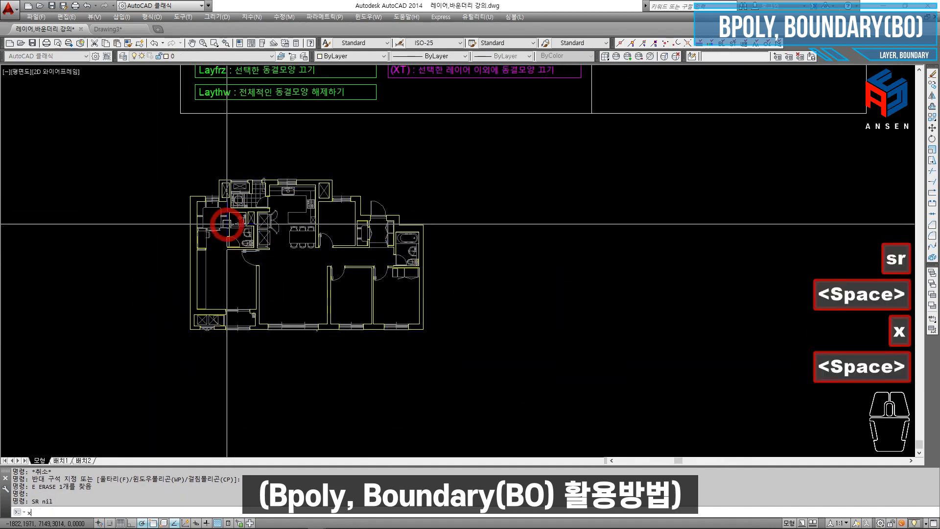
Select the floor plan's left outer wall line and display its properties.
{"action": "scroll", "coordinate": [196, 211], "scroll_direction": "up", "scroll_amount": 3}
{"action": "left_click", "coordinate": [184, 205]}
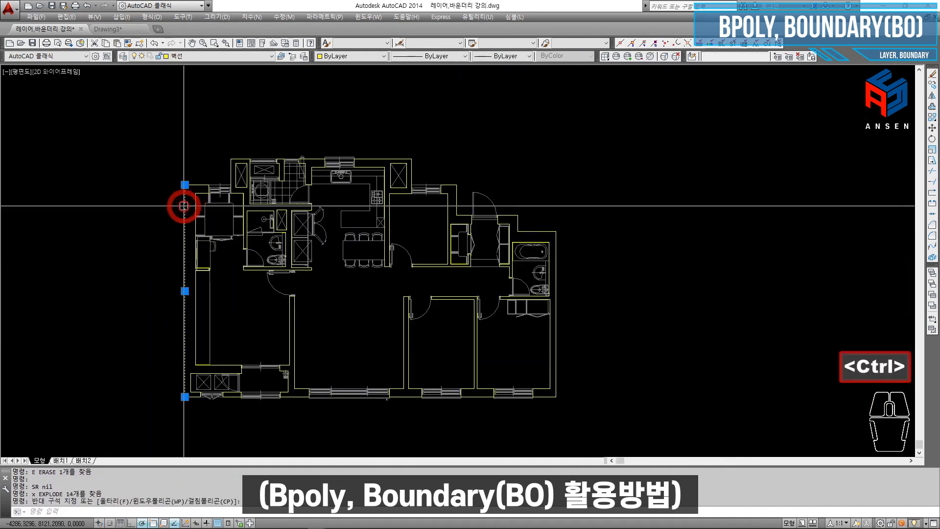
{"action": "key", "text": "ctrl+1"}
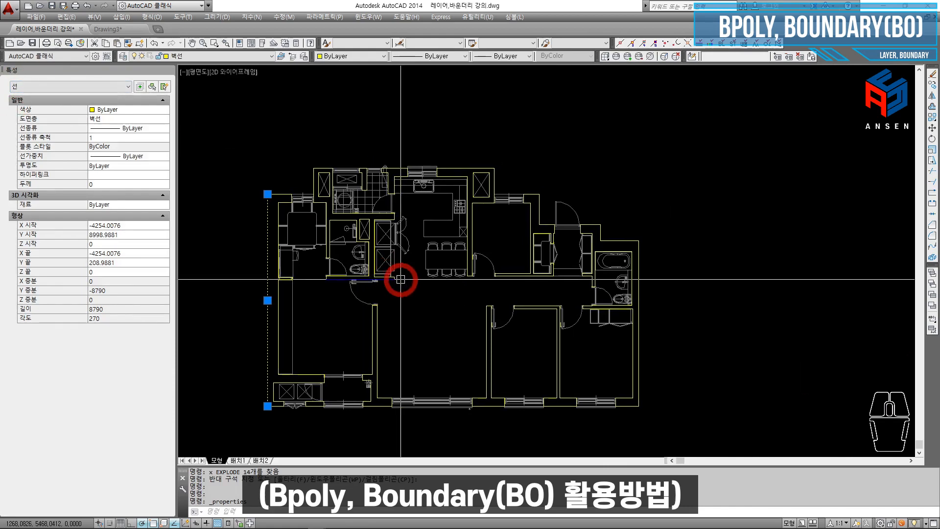
Clear the wall line selection and close its properties display.
{"action": "key", "text": "Escape"}
{"action": "key", "text": "Escape"}
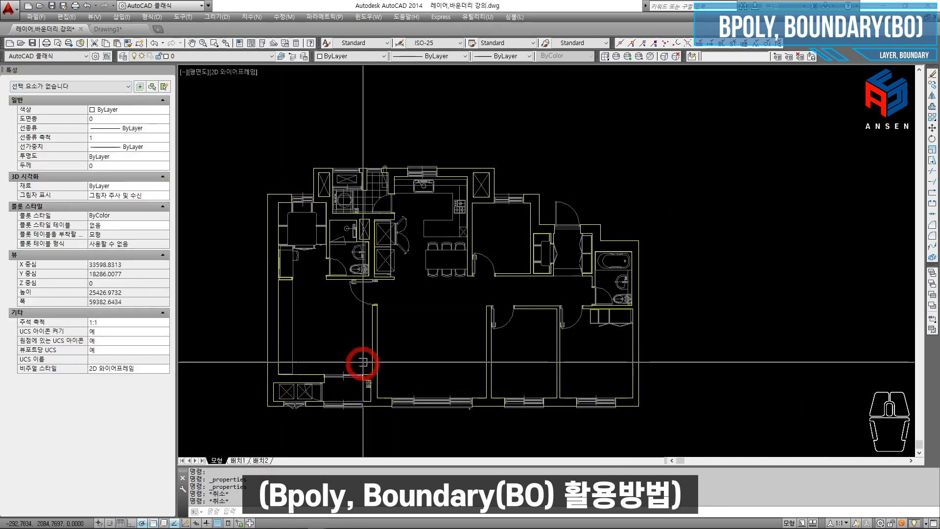
{"action": "scroll", "coordinate": [357, 228], "scroll_direction": "down", "scroll_amount": 5}
{"action": "key", "text": "ctrl+1"}
{"action": "key", "text": "Escape"}
{"action": "key", "text": "Escape"}
{"action": "key", "text": "Escape"}
Run the XT command on the floor plan's outer wall line to isolate the 벽선 layer.
{"action": "scroll", "coordinate": [314, 282], "scroll_direction": "up", "scroll_amount": 3}
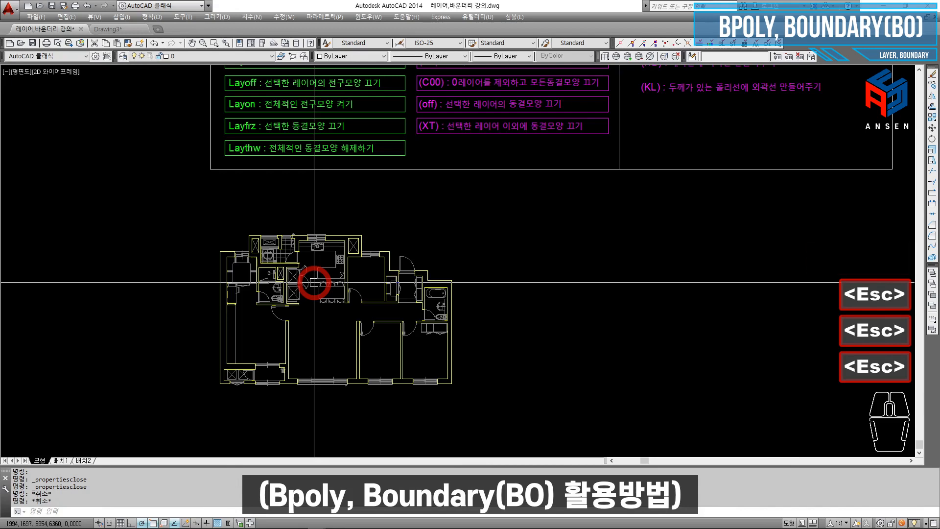
{"action": "key", "text": "space"}
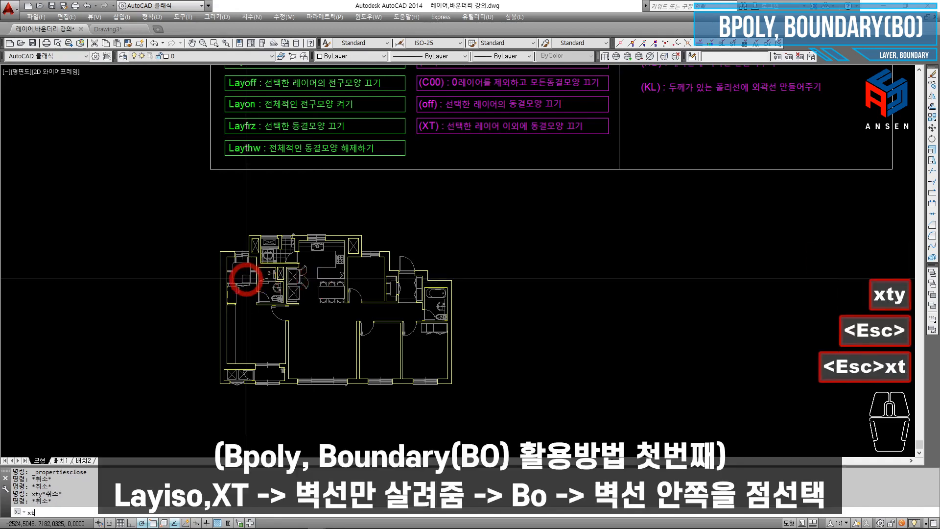
{"action": "scroll", "coordinate": [260, 220], "scroll_direction": "up", "scroll_amount": 4}
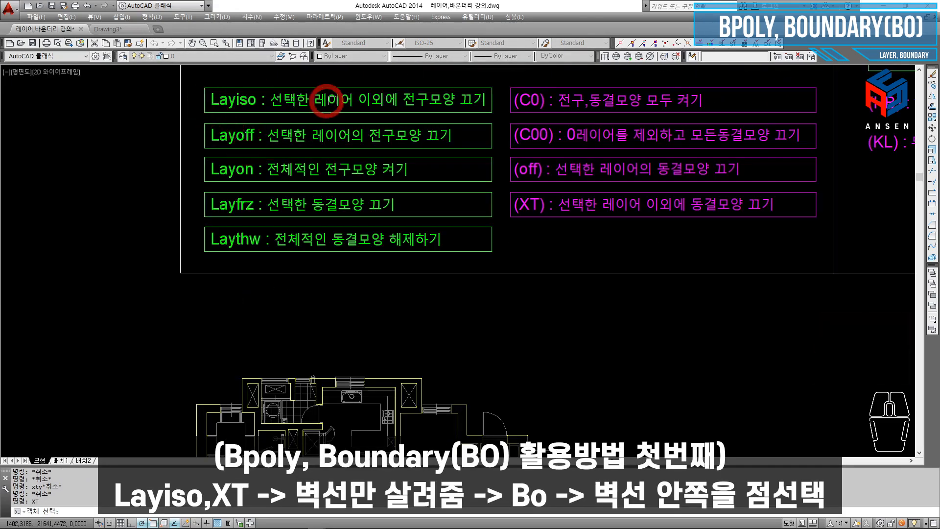
{"action": "scroll", "coordinate": [303, 171], "scroll_direction": "down", "scroll_amount": 3}
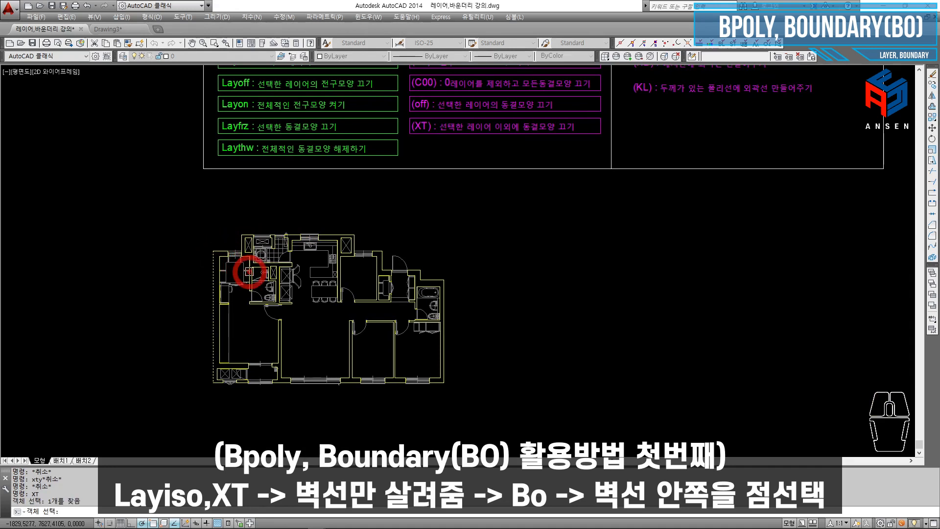
{"action": "key", "text": "Return"}
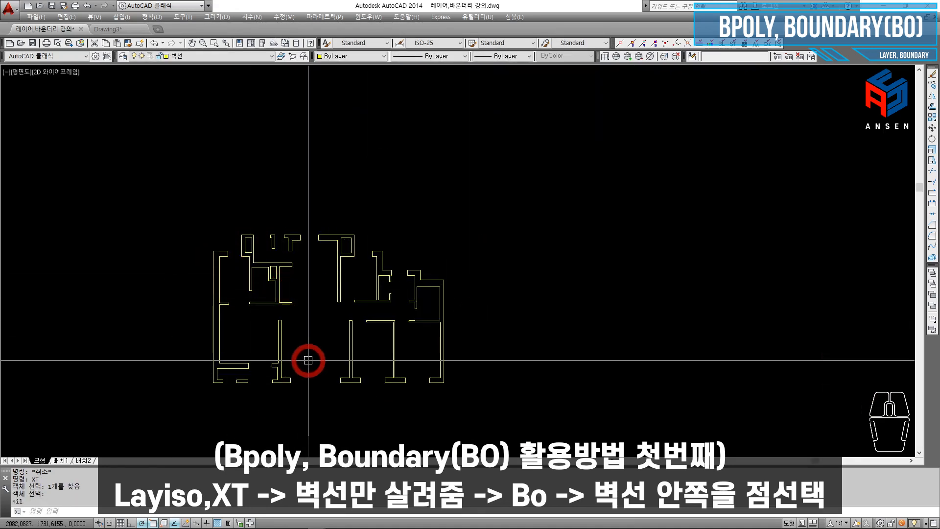
{"action": "scroll", "coordinate": [313, 372], "scroll_direction": "up", "scroll_amount": 2}
{"action": "key", "text": "Escape"}
{"action": "key", "text": "Escape"}
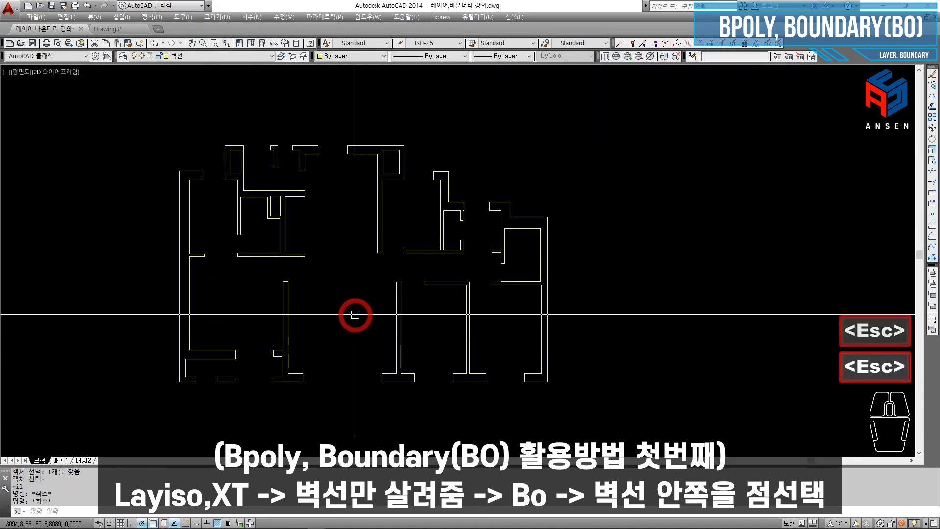
Create boundary polylines with BO from points inside the left outer wall, the upper-left walls and the left interior wall below them.
{"action": "type", "text": "bo"}
{"action": "key", "text": "space"}
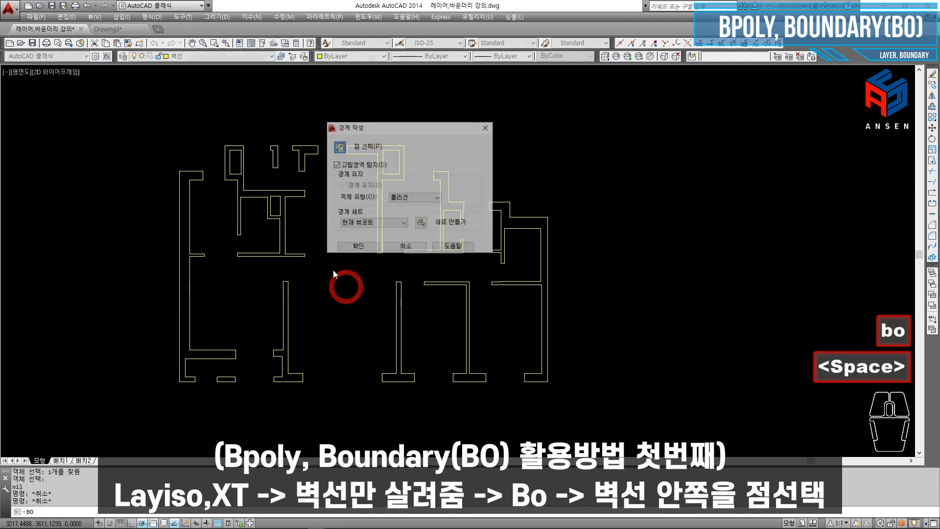
{"action": "left_click", "coordinate": [337, 164]}
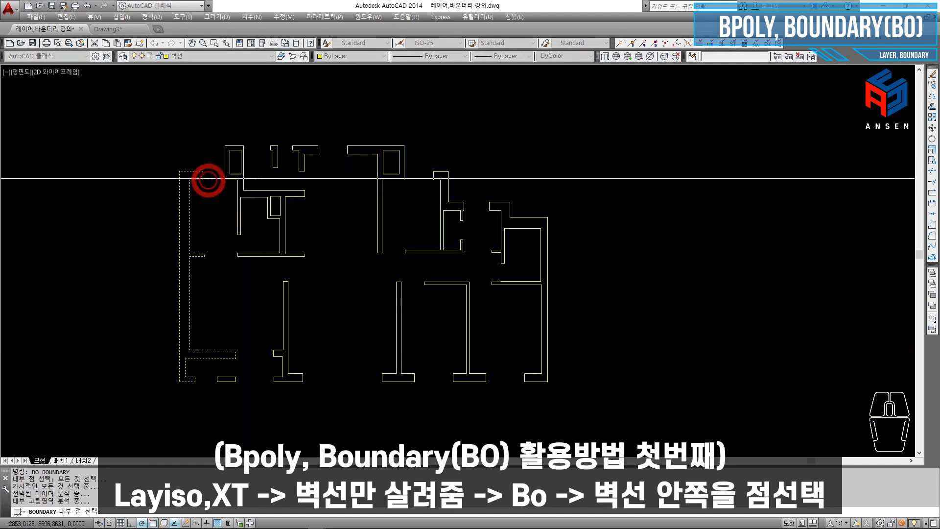
{"action": "left_click", "coordinate": [283, 356]}
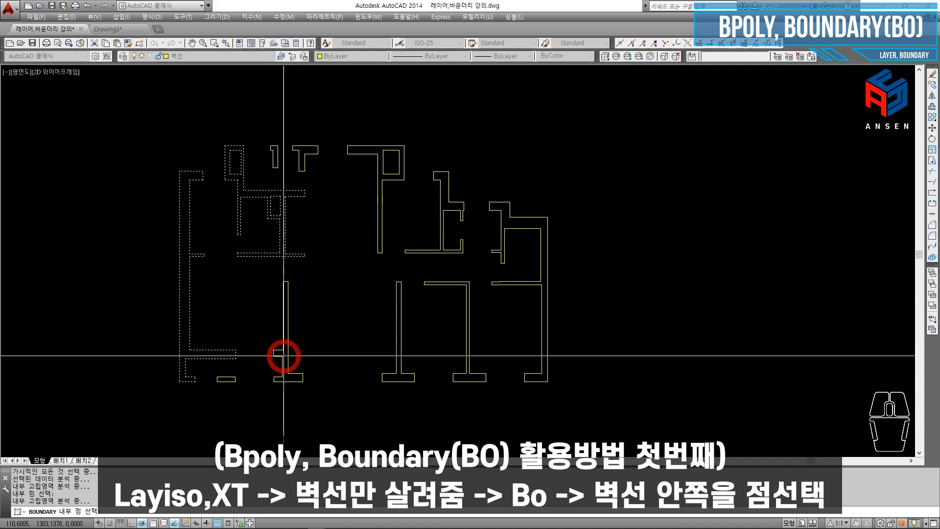
{"action": "key", "text": "Return"}
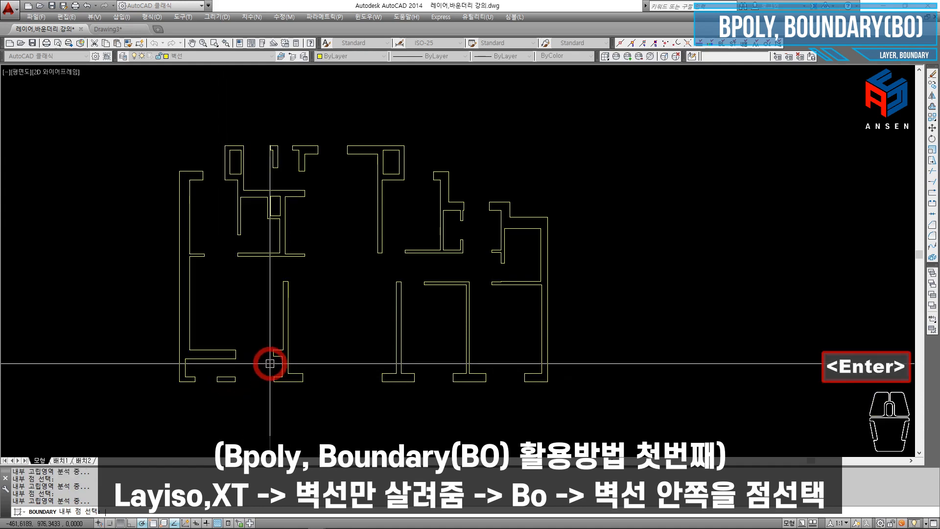
Erase the boundary polyline on the left interior wall, then undo the erase.
{"action": "left_click", "coordinate": [283, 300]}
{"action": "type", "text": "e"}
{"action": "key", "text": "space"}
{"action": "key", "text": "ctrl+z"}
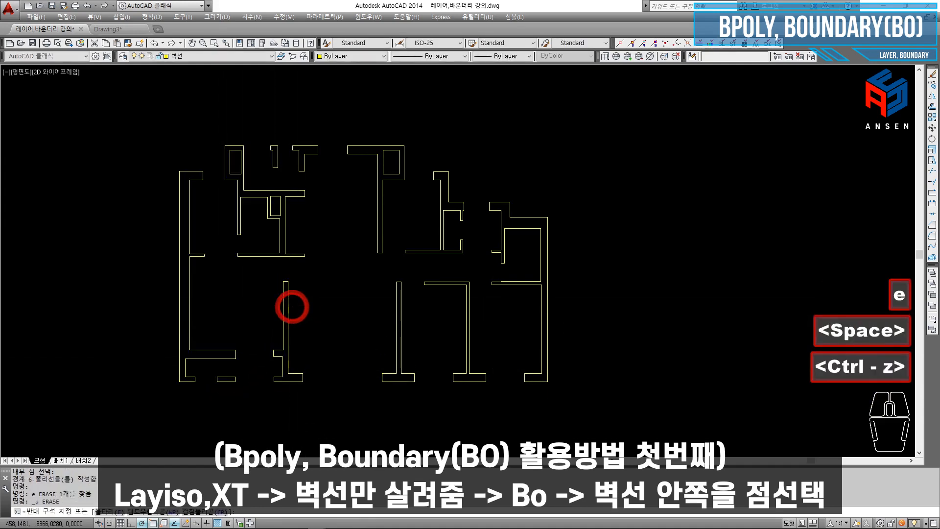
{"action": "left_click", "coordinate": [292, 306]}
{"action": "key", "text": "Escape"}
Move the boundary polylines of the left, upper-left and interior walls to the left of the wall plan.
{"action": "left_click", "coordinate": [287, 296]}
{"action": "left_click", "coordinate": [280, 256]}
{"action": "left_click", "coordinate": [188, 271]}
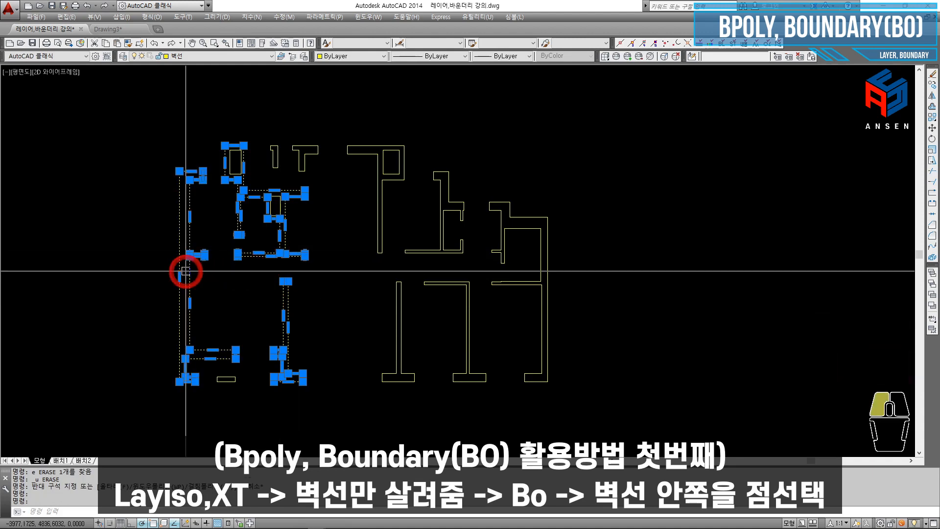
{"action": "type", "text": "m"}
{"action": "key", "text": "space"}
{"action": "left_click", "coordinate": [234, 288]}
{"action": "middle_click_drag", "start_coordinate": [235, 289], "coordinate": [296, 279]}
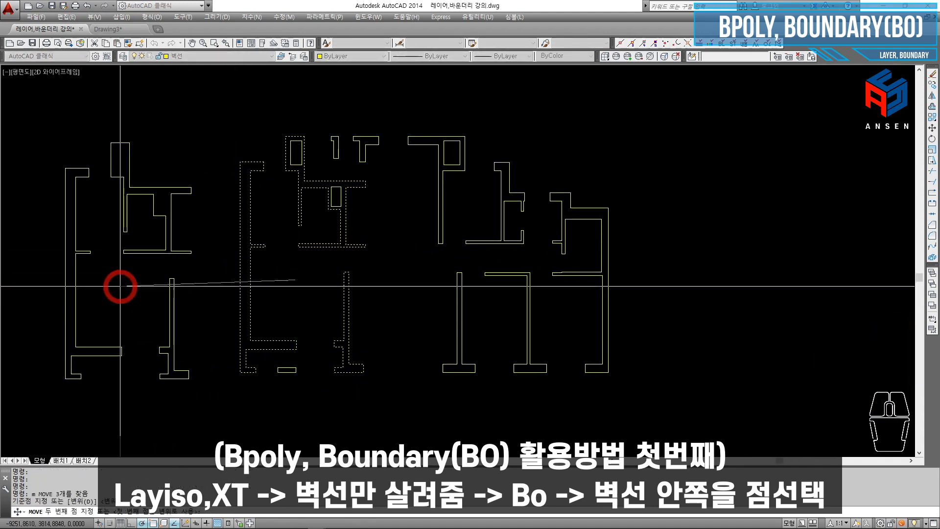
{"action": "key", "text": "Escape"}
{"action": "key", "text": "Escape"}
Select the moved boundary polylines beside the wall plan and erase them.
{"action": "left_click", "coordinate": [166, 247]}
{"action": "left_click", "coordinate": [166, 196]}
{"action": "left_click", "coordinate": [98, 218]}
{"action": "left_click", "coordinate": [182, 289]}
{"action": "left_click", "coordinate": [163, 306]}
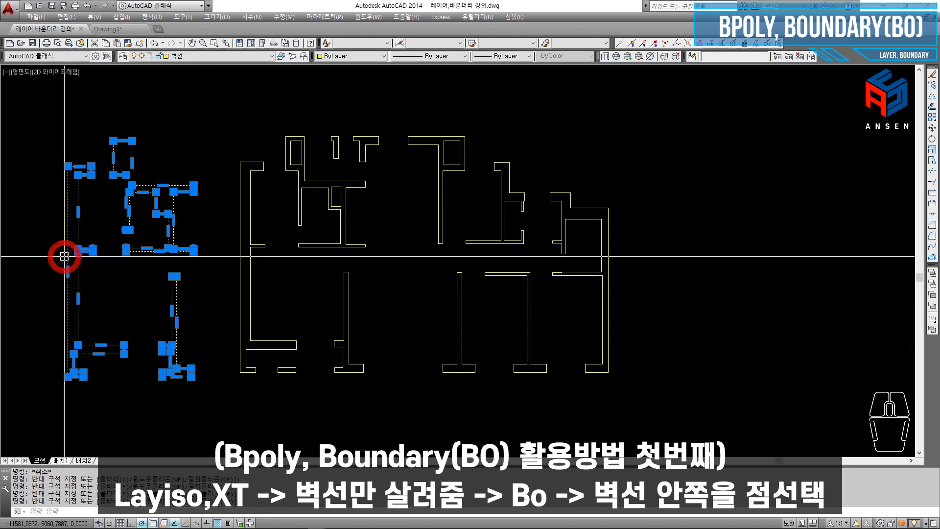
{"action": "type", "text": "e"}
{"action": "key", "text": "space"}
{"action": "key", "text": "Escape"}
{"action": "key", "text": "Escape"}
Draw a rectangle enclosing the entire isolated wall plan.
{"action": "scroll", "coordinate": [342, 258], "scroll_direction": "down", "scroll_amount": 5}
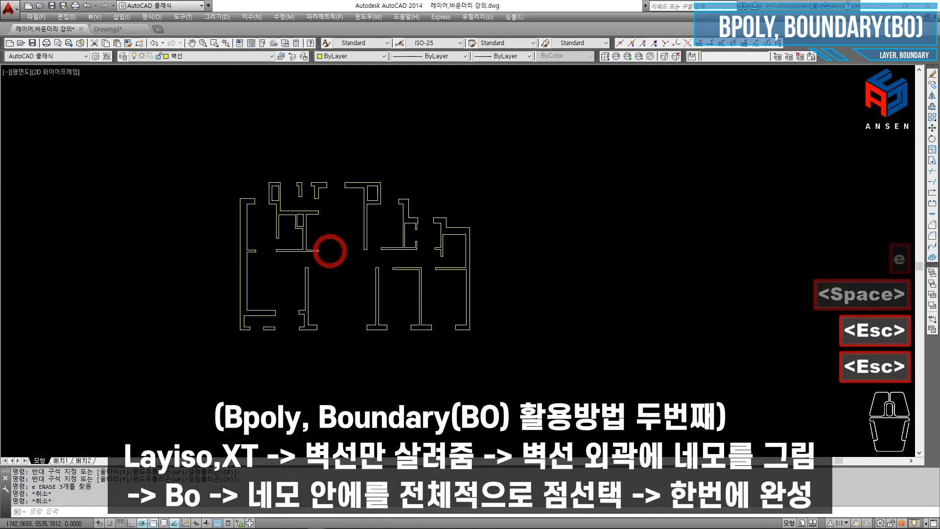
{"action": "scroll", "coordinate": [330, 247], "scroll_direction": "up", "scroll_amount": 4}
{"action": "scroll", "coordinate": [331, 248], "scroll_direction": "down", "scroll_amount": 2}
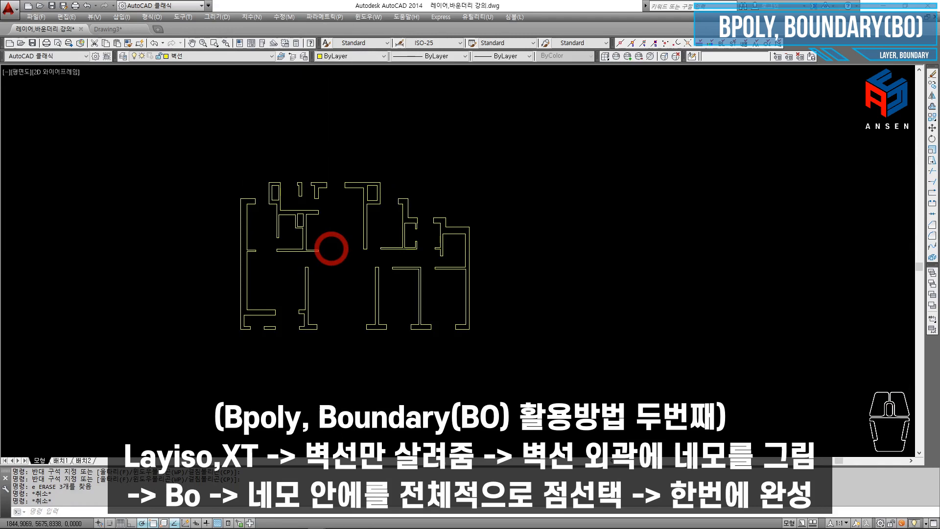
{"action": "type", "text": "rec"}
{"action": "key", "text": "space"}
{"action": "left_click", "coordinate": [193, 157]}
{"action": "left_click", "coordinate": [512, 368]}
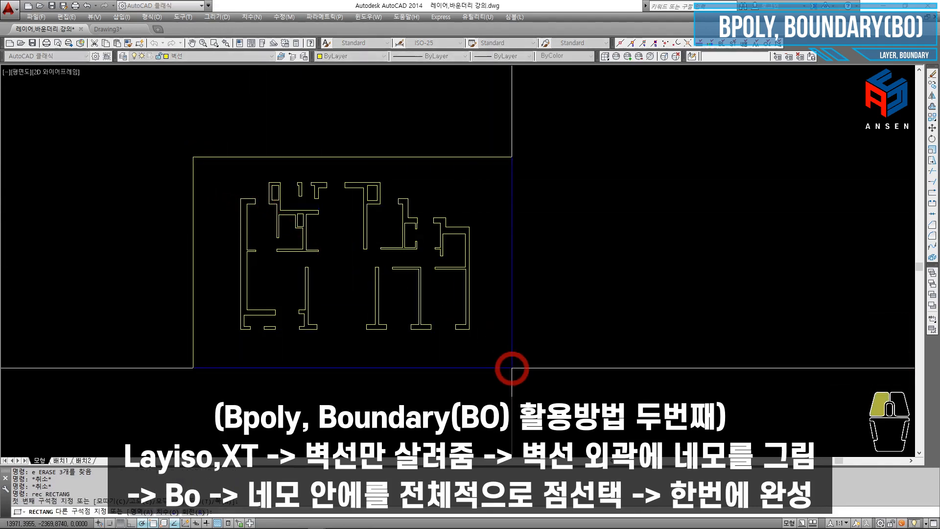
Run BO with a point inside the rectangle but outside the walls to create all boundary polylines at once.
{"action": "key", "text": "Escape"}
{"action": "type", "text": "bo"}
{"action": "key", "text": "space"}
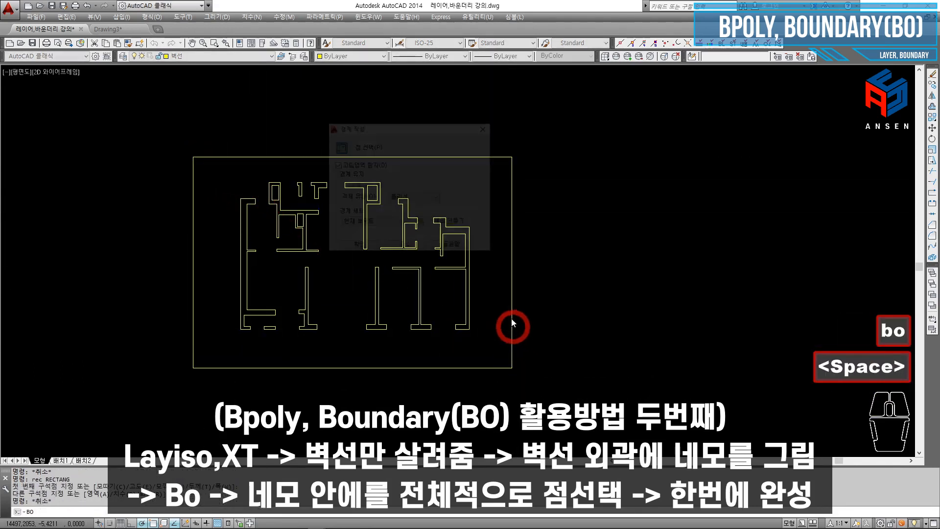
{"action": "left_click", "coordinate": [339, 148]}
{"action": "left_click", "coordinate": [443, 186]}
{"action": "key", "text": "Return"}
Select the boundary results with the SR command and move them to the right of the original wall plan.
{"action": "type", "text": "sr"}
{"action": "key", "text": "space"}
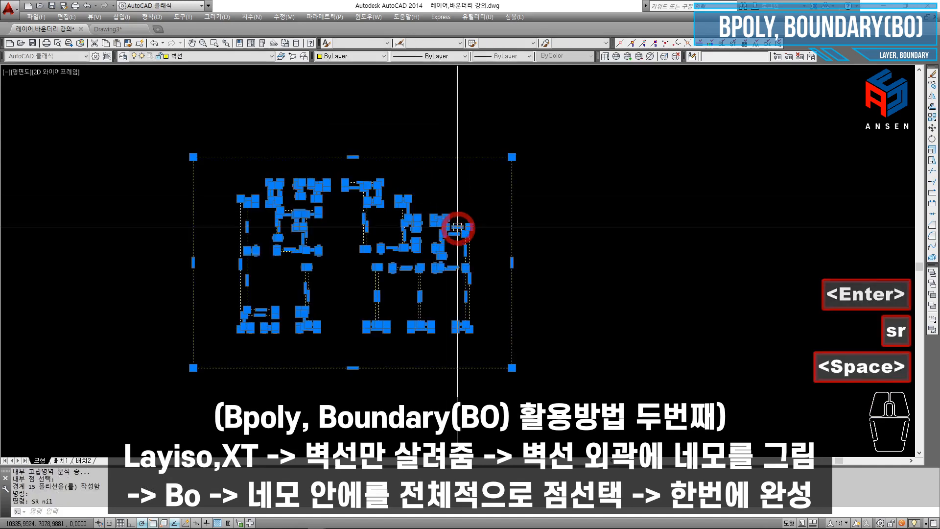
{"action": "middle_click_drag", "start_coordinate": [457, 226], "coordinate": [434, 226]}
{"action": "type", "text": "m"}
{"action": "key", "text": "space"}
{"action": "left_click", "coordinate": [418, 214]}
{"action": "scroll", "coordinate": [447, 212], "scroll_direction": "down", "scroll_amount": 1}
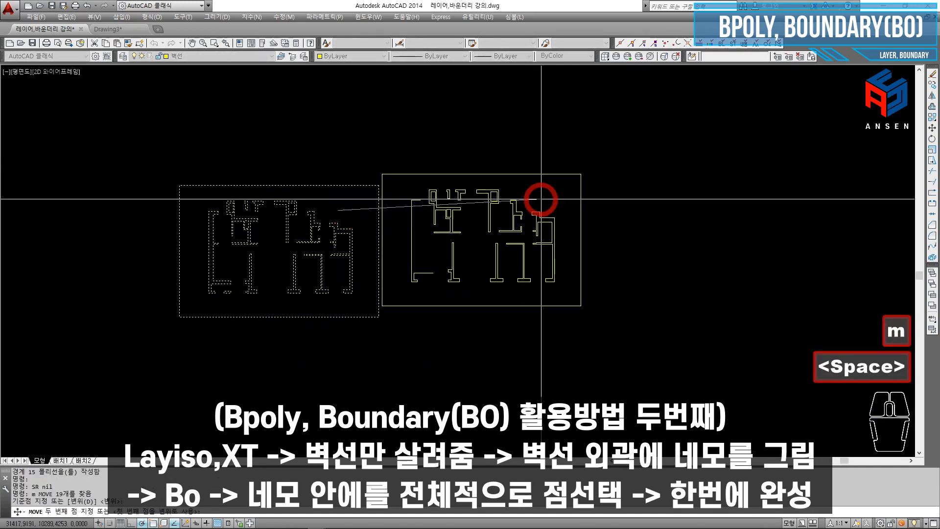
{"action": "left_click", "coordinate": [554, 210]}
{"action": "key", "text": "Escape"}
{"action": "key", "text": "Escape"}
{"action": "scroll", "coordinate": [434, 226], "scroll_direction": "up", "scroll_amount": 2}
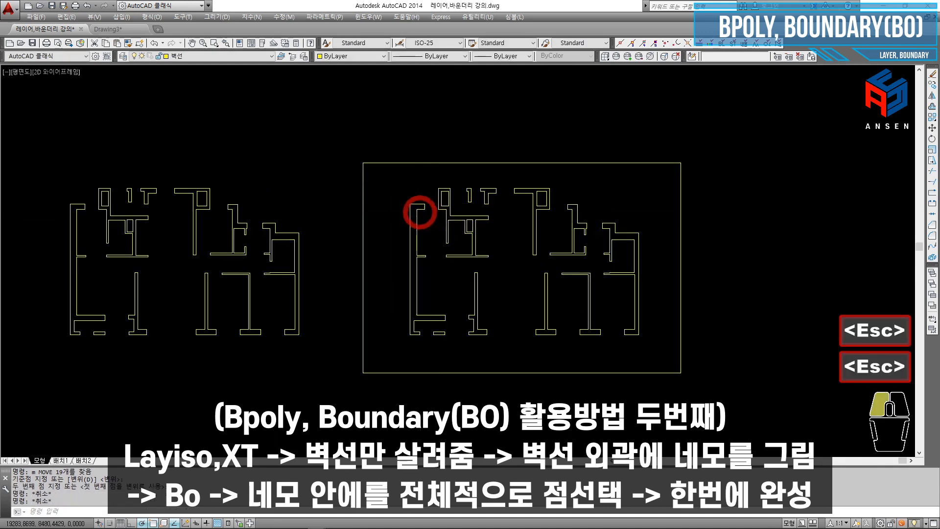
Examine the moved wall boundary polylines inside the rectangle up close.
{"action": "key", "text": "Escape"}
{"action": "key", "text": "Escape"}
{"action": "key", "text": "Escape"}
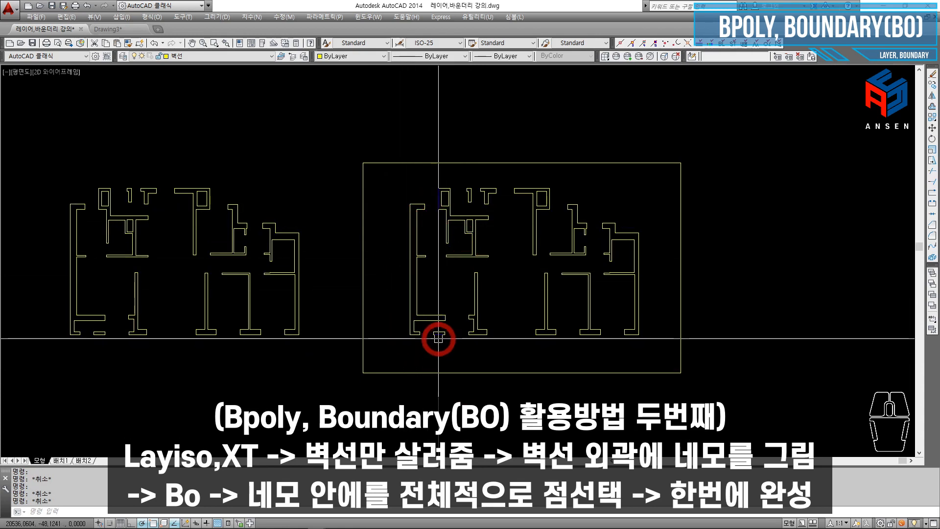
{"action": "middle_click_drag", "start_coordinate": [473, 258], "coordinate": [445, 257]}
{"action": "key", "text": "Escape"}
{"action": "scroll", "coordinate": [453, 233], "scroll_direction": "up", "scroll_amount": 4}
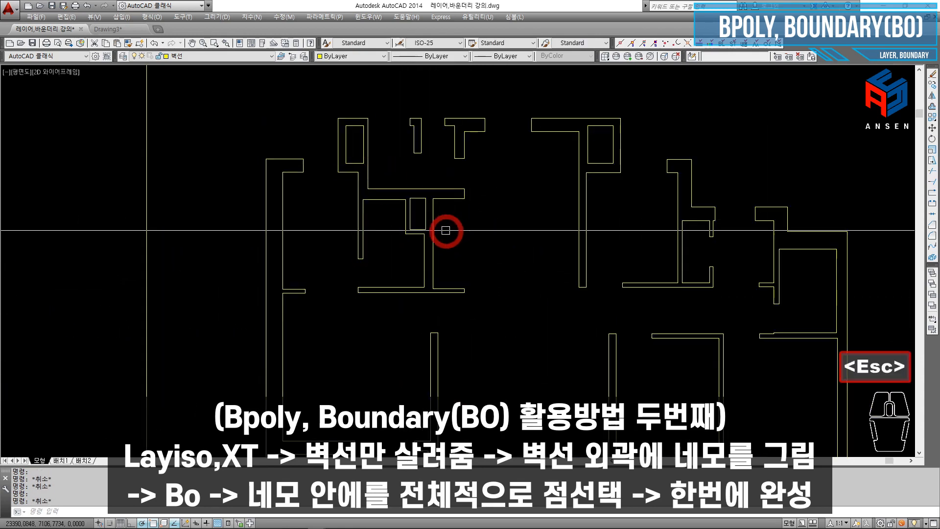
{"action": "key", "text": "Escape"}
{"action": "key", "text": "Escape"}
Erase the moved boundary polylines together with their enclosing rectangle.
{"action": "scroll", "coordinate": [474, 232], "scroll_direction": "down", "scroll_amount": 6}
{"action": "left_click", "coordinate": [667, 153]}
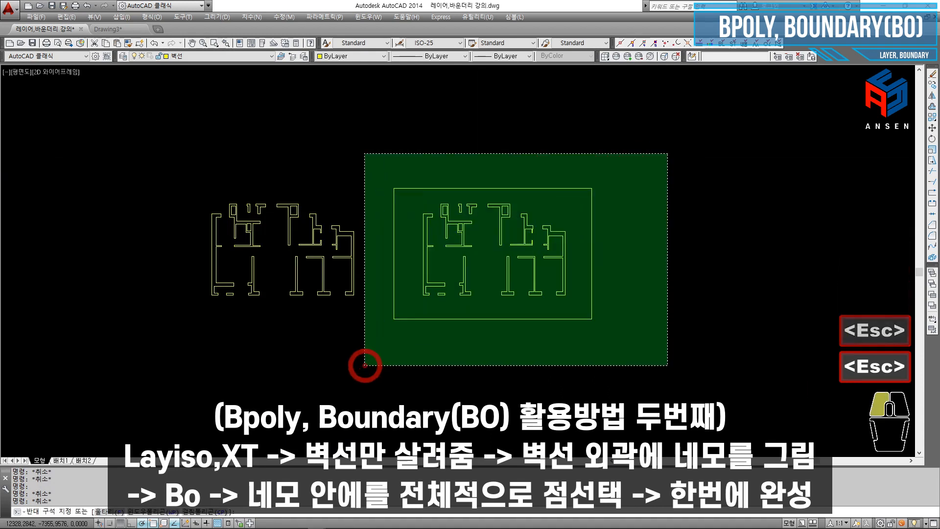
{"action": "left_click", "coordinate": [363, 365]}
{"action": "type", "text": "e"}
{"action": "key", "text": "space"}
{"action": "key", "text": "Escape"}
{"action": "key", "text": "Escape"}
{"action": "scroll", "coordinate": [367, 286], "scroll_direction": "up", "scroll_amount": 8}
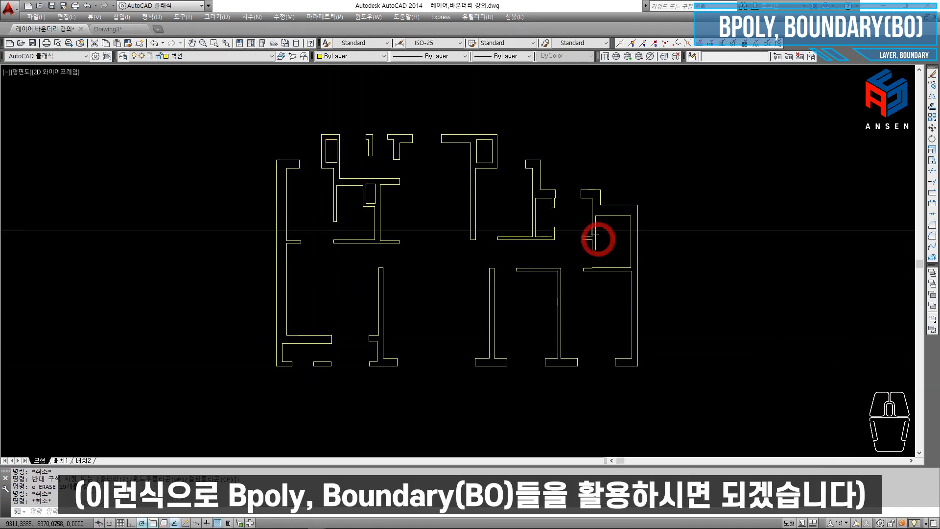
Draw a new rectangle enclosing the remaining wall plan.
{"action": "key", "text": "ctrl+z"}
{"action": "key", "text": "Escape"}
{"action": "type", "text": "rec"}
{"action": "key", "text": "space"}
{"action": "left_click", "coordinate": [192, 188]}
{"action": "left_click", "coordinate": [374, 326]}
{"action": "key", "text": "Escape"}
{"action": "scroll", "coordinate": [320, 234], "scroll_direction": "up", "scroll_amount": 2}
{"action": "key", "text": "Escape"}
{"action": "middle_click_drag", "start_coordinate": [340, 201], "coordinate": [429, 199]}
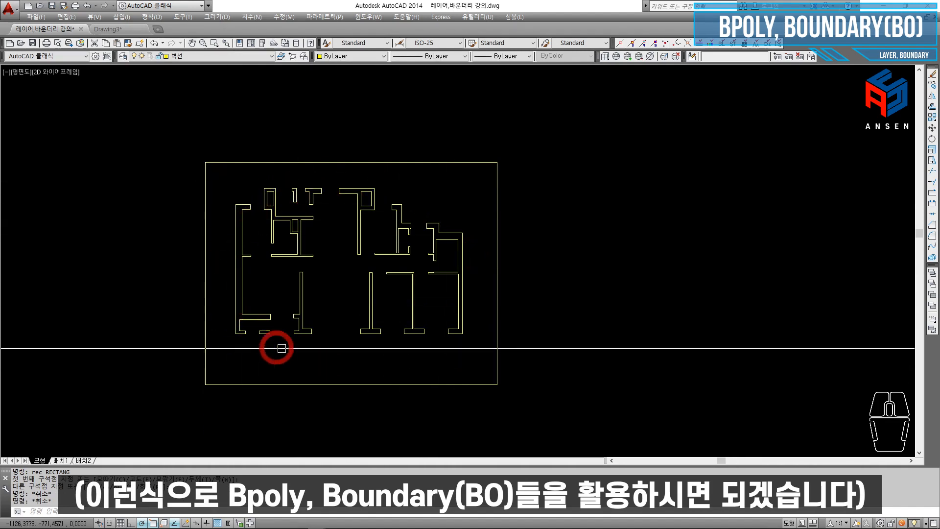
Erase the rectangle around the remaining wall plan.
{"action": "key", "text": "Escape"}
{"action": "key", "text": "Escape"}
{"action": "left_click", "coordinate": [454, 198]}
{"action": "left_click", "coordinate": [431, 157]}
{"action": "type", "text": "e"}
{"action": "key", "text": "space"}
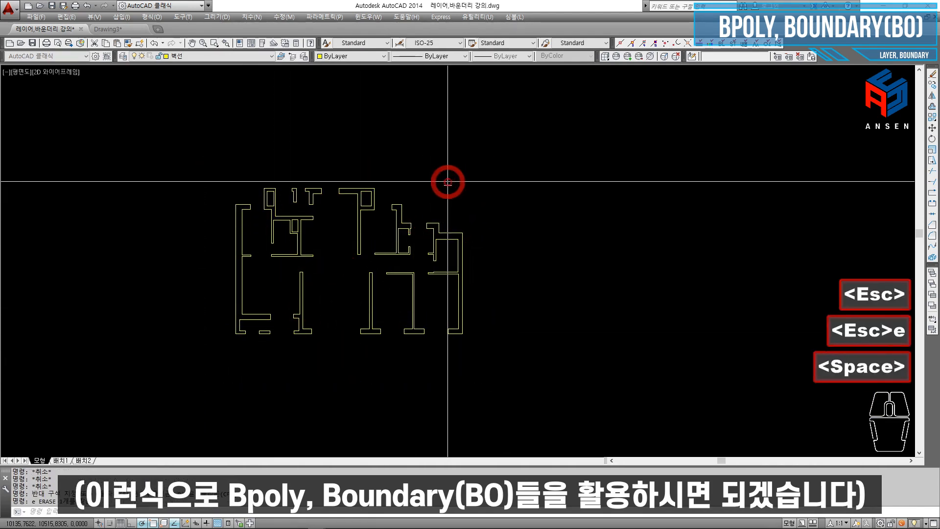
Run the C0 command to turn on and thaw all layers.
{"action": "key", "text": "Escape"}
{"action": "type", "text": "c0"}
{"action": "key", "text": "space"}
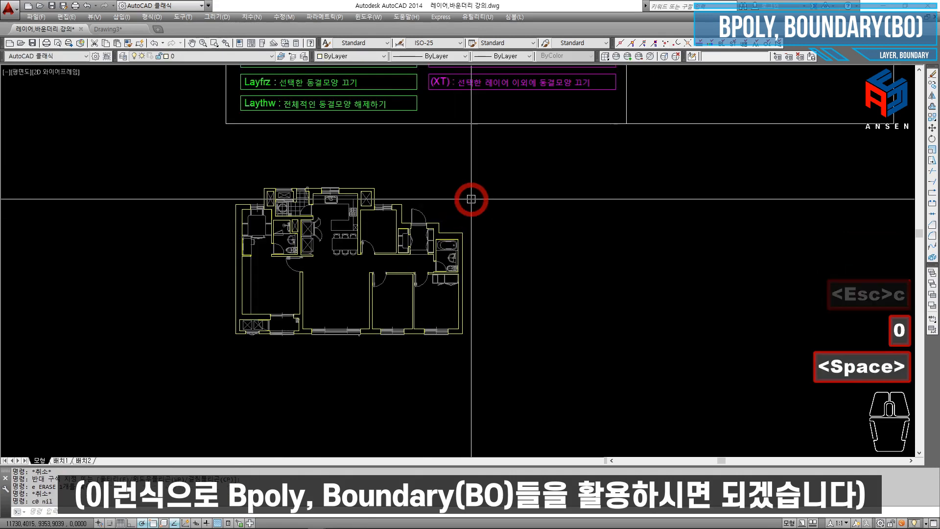
Draw a rectangle in the empty area below the HB and KL command notes.
{"action": "scroll", "coordinate": [470, 205], "scroll_direction": "up", "scroll_amount": 5}
{"action": "middle_click_drag", "start_coordinate": [446, 210], "coordinate": [385, 220]}
{"action": "scroll", "coordinate": [367, 217], "scroll_direction": "up", "scroll_amount": 1}
{"action": "scroll", "coordinate": [355, 207], "scroll_direction": "down", "scroll_amount": 1}
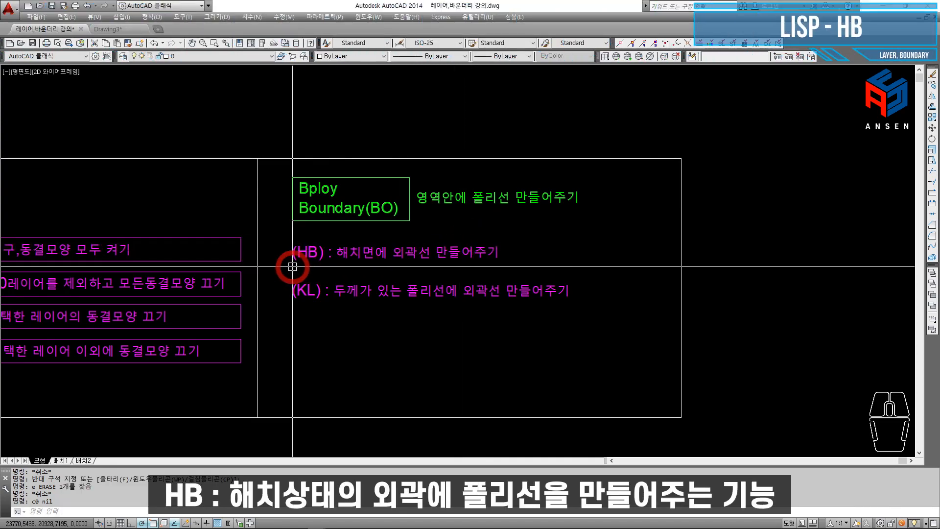
{"action": "scroll", "coordinate": [384, 268], "scroll_direction": "down", "scroll_amount": 1}
{"action": "middle_click_drag", "start_coordinate": [386, 272], "coordinate": [382, 176]}
{"action": "middle_click_drag", "start_coordinate": [417, 268], "coordinate": [394, 228]}
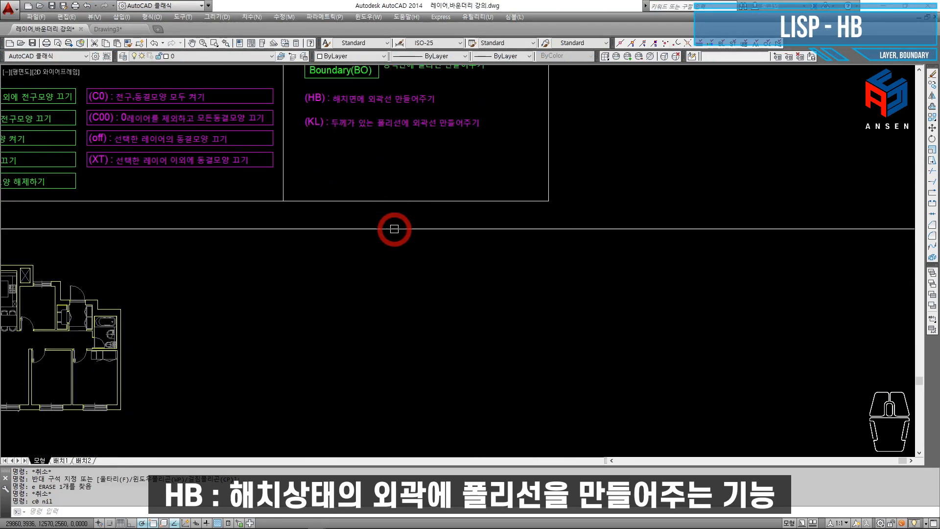
{"action": "type", "text": "rec"}
{"action": "key", "text": "space"}
{"action": "left_click", "coordinate": [312, 267]}
{"action": "left_click", "coordinate": [432, 361]}
{"action": "key", "text": "Escape"}
{"action": "key", "text": "Escape"}
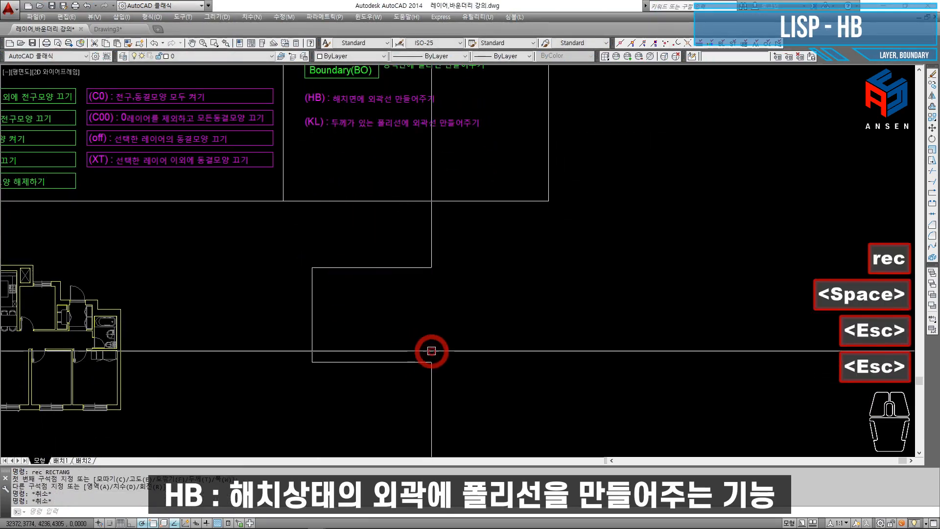
Hatch the new rectangle with the SOLID pattern, using the rectangle object as the boundary.
{"action": "type", "text": "h"}
{"action": "key", "text": "space"}
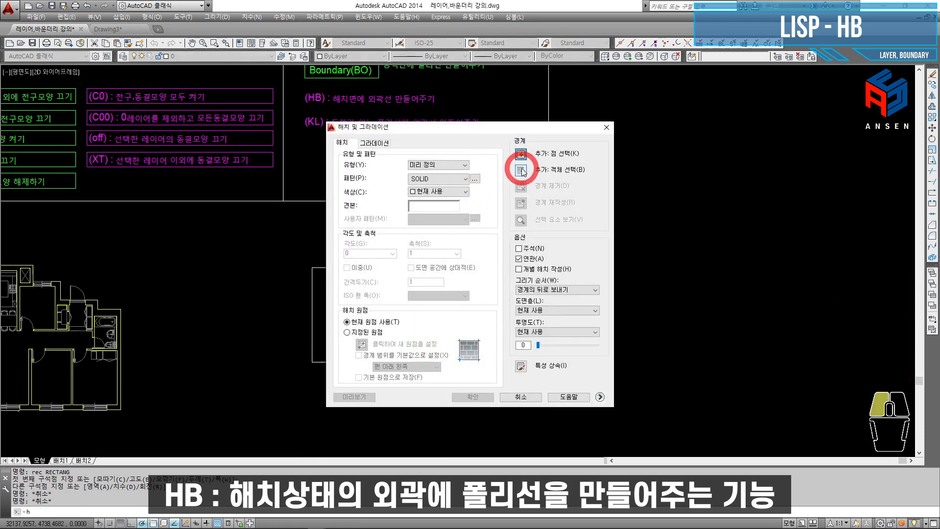
{"action": "left_click", "coordinate": [518, 171]}
{"action": "key", "text": "Return"}
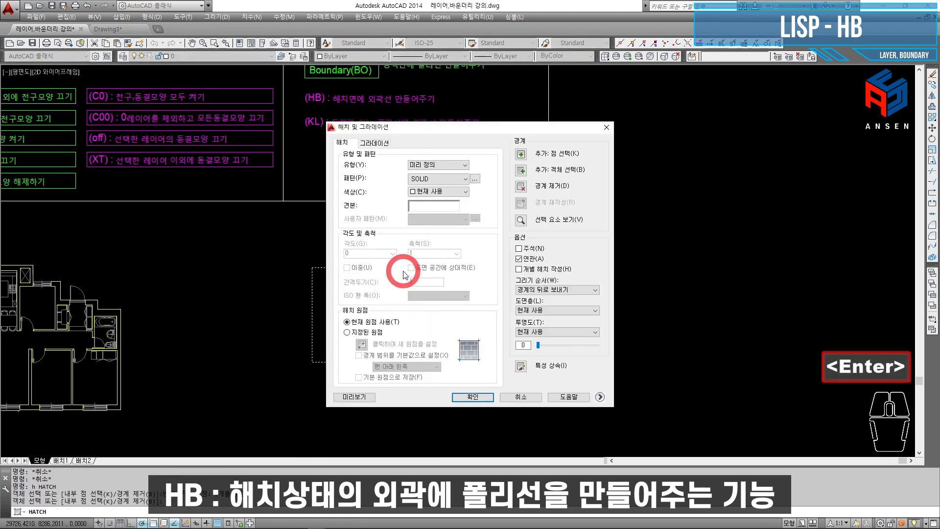
{"action": "left_click", "coordinate": [468, 397]}
{"action": "key", "text": "Escape"}
{"action": "key", "text": "Escape"}
Move the solid hatch to the right, away from its rectangle outline.
{"action": "left_click", "coordinate": [386, 308]}
{"action": "left_click", "coordinate": [380, 316]}
{"action": "type", "text": "m"}
{"action": "mouse_move", "coordinate": [388, 318]}
{"action": "middle_mouse_down"}
{"action": "mouse_move", "coordinate": [359, 314]}
{"action": "mouse_move", "coordinate": [331, 296]}
{"action": "middle_mouse_up"}
{"action": "left_click", "coordinate": [349, 308]}
{"action": "left_click", "coordinate": [518, 323]}
{"action": "key", "text": "Escape"}
{"action": "key", "text": "Escape"}
Erase the original rectangle outline beside the moved hatch.
{"action": "left_click", "coordinate": [425, 265]}
{"action": "left_click", "coordinate": [381, 318]}
{"action": "type", "text": "e"}
{"action": "scroll", "coordinate": [381, 318], "scroll_direction": "down", "scroll_amount": 1}
Select the solid hatch and stretch its lower-right corner outward and downward into a skewed shape.
{"action": "key", "text": "Escape"}
{"action": "key", "text": "Escape"}
{"action": "left_click", "coordinate": [386, 292]}
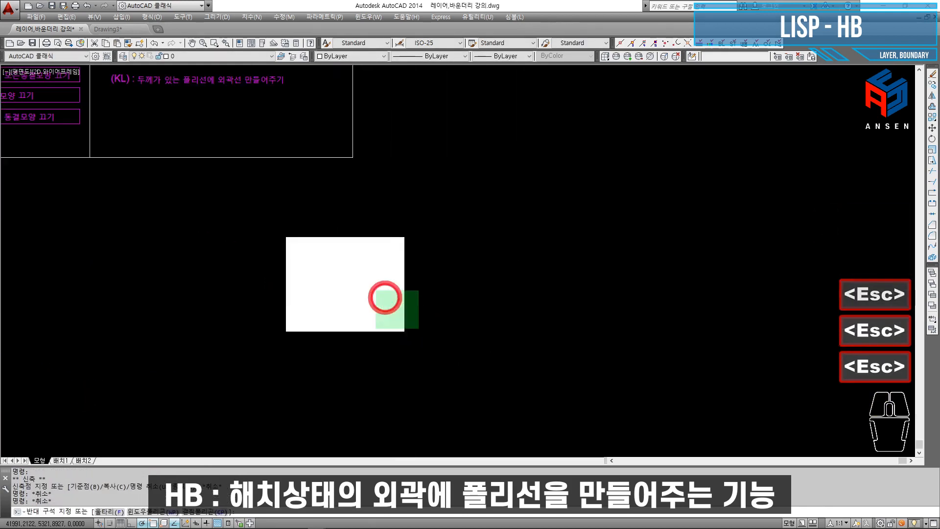
{"action": "left_click", "coordinate": [337, 256]}
{"action": "scroll", "coordinate": [336, 257], "scroll_direction": "down", "scroll_amount": 1}
{"action": "left_click", "coordinate": [380, 304]}
{"action": "left_click", "coordinate": [472, 325]}
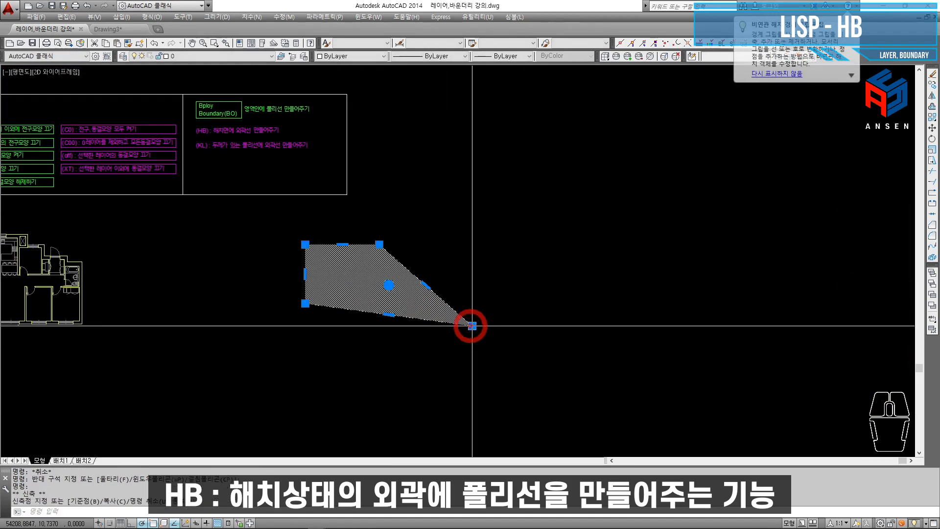
{"action": "left_click", "coordinate": [472, 326]}
{"action": "left_click", "coordinate": [443, 380]}
Stretch the hatch's two upper corners outward to make an irregular quadrilateral, and clear the selection.
{"action": "left_click", "coordinate": [378, 243]}
{"action": "left_click", "coordinate": [438, 215]}
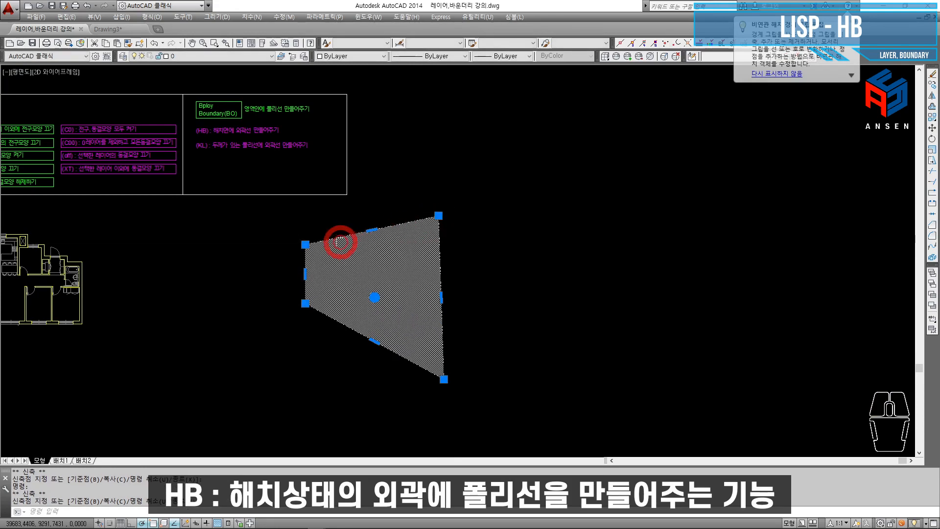
{"action": "left_click", "coordinate": [271, 223]}
{"action": "key", "text": "Escape"}
{"action": "key", "text": "Escape"}
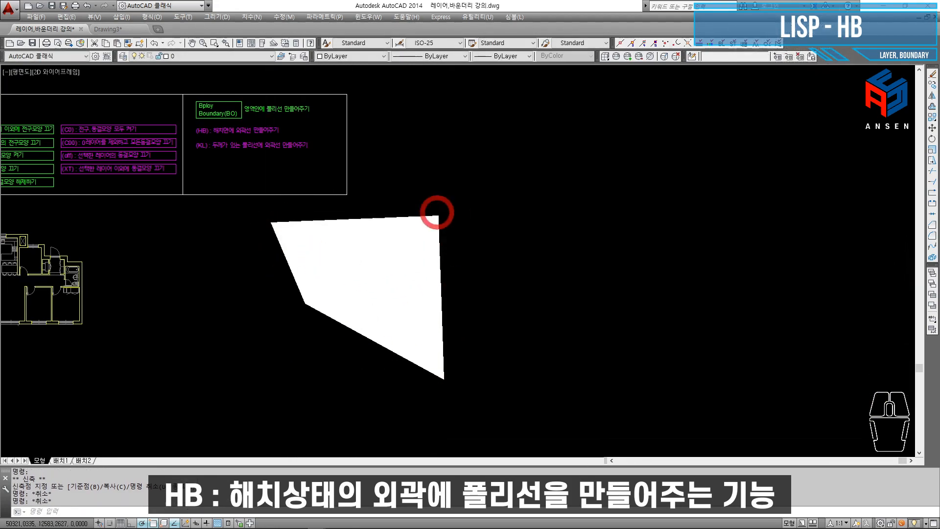
Try moving the irregular solid hatch to the right, and undo the move.
{"action": "left_click", "coordinate": [337, 269]}
{"action": "type", "text": "m"}
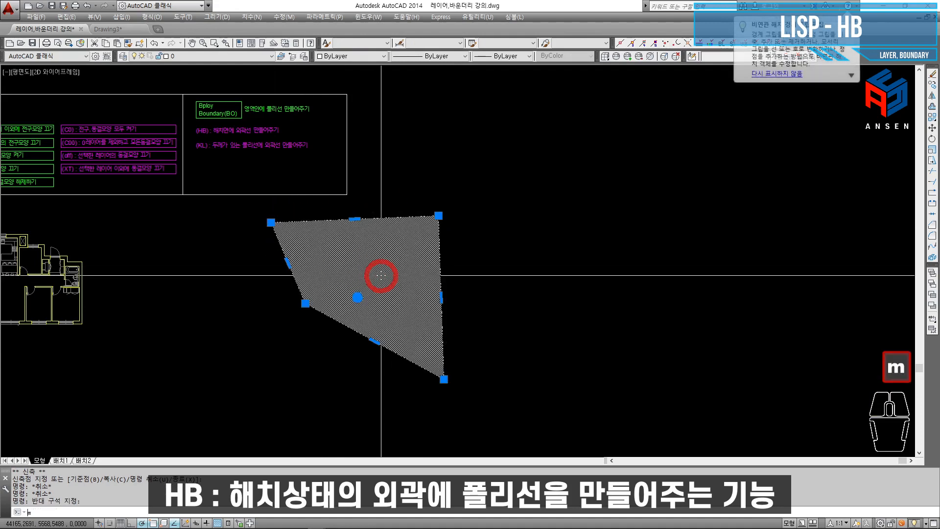
{"action": "key", "text": "space"}
{"action": "left_click", "coordinate": [456, 238]}
{"action": "left_click", "coordinate": [531, 278]}
{"action": "key", "text": "ctrl+z"}
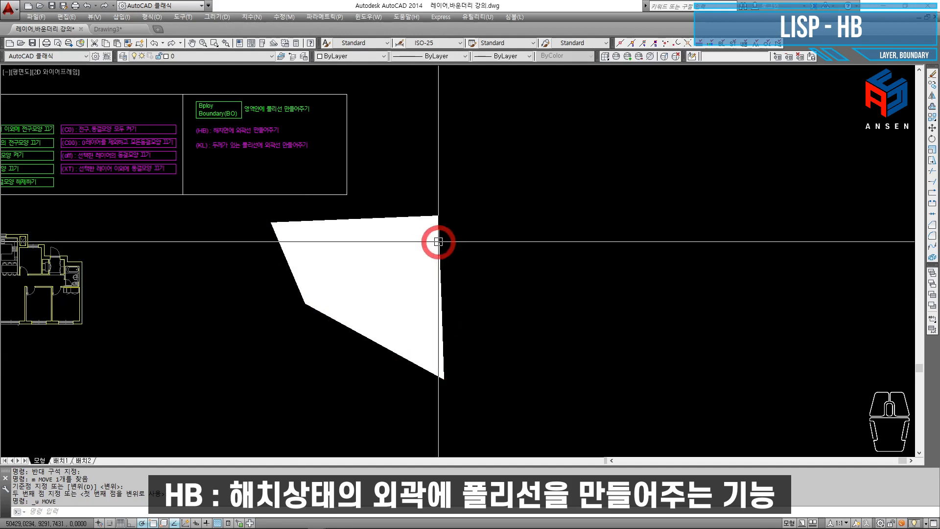
{"action": "key", "text": "Escape"}
{"action": "key", "text": "Escape"}
Run the HB LISP command on the irregular solid hatch to generate an outline along its edges.
{"action": "scroll", "coordinate": [201, 149], "scroll_direction": "up", "scroll_amount": 3}
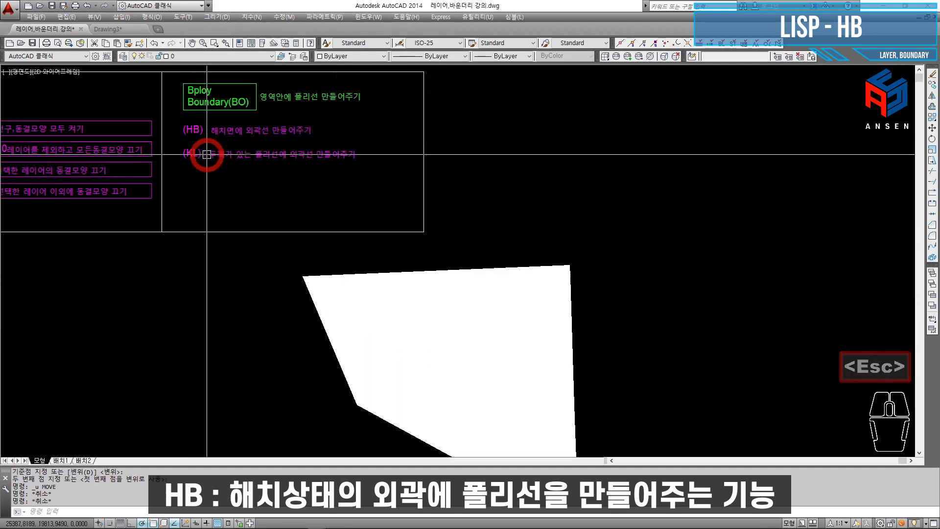
{"action": "type", "text": "hb"}
{"action": "key", "text": "space"}
{"action": "scroll", "coordinate": [458, 301], "scroll_direction": "down", "scroll_amount": 1}
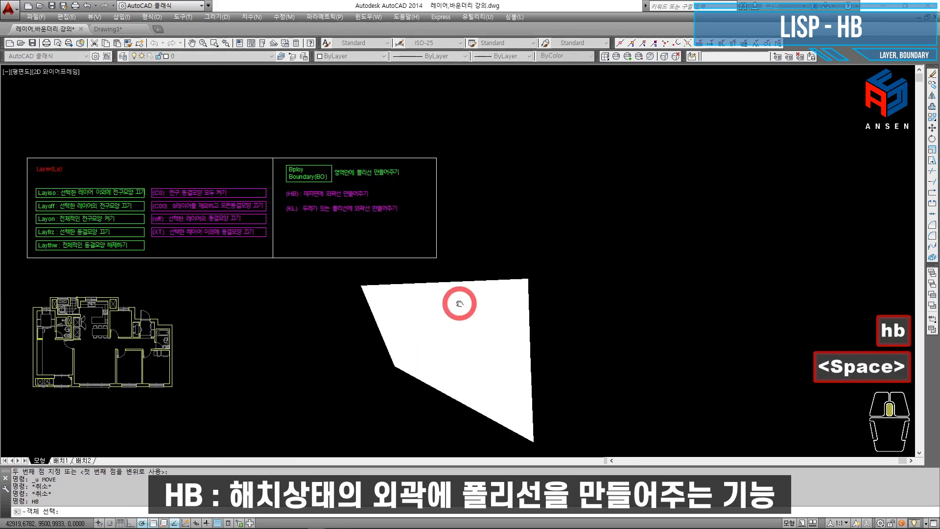
{"action": "middle_click_drag", "start_coordinate": [460, 302], "coordinate": [403, 241]}
{"action": "left_click", "coordinate": [494, 261]}
{"action": "middle_click_drag", "start_coordinate": [426, 278], "coordinate": [402, 278]}
{"action": "left_click", "coordinate": [402, 278]}
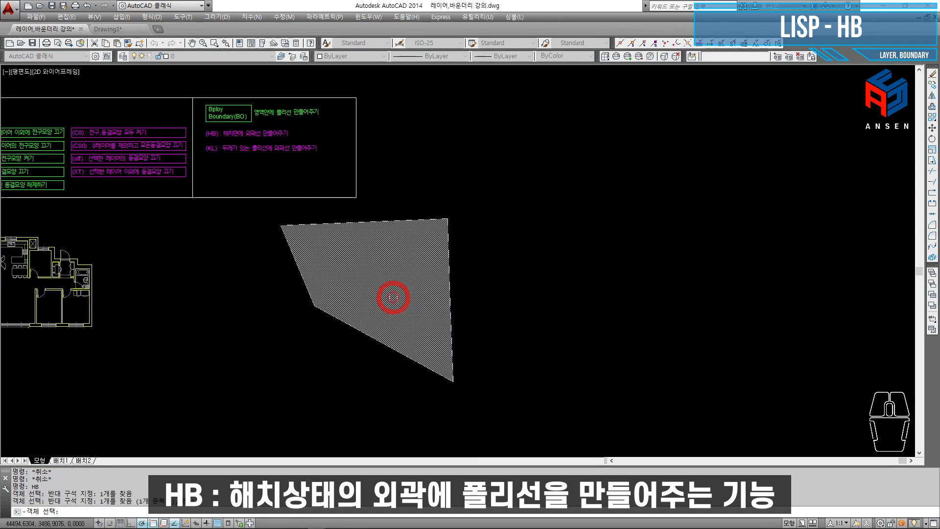
{"action": "key", "text": "Return"}
{"action": "key", "text": "Escape"}
Move the solid hatch to the right, clear of its generated outline.
{"action": "left_click", "coordinate": [415, 280]}
{"action": "left_click", "coordinate": [416, 270]}
{"action": "type", "text": "m"}
{"action": "key", "text": "space"}
{"action": "left_click", "coordinate": [375, 258]}
{"action": "left_click", "coordinate": [567, 262]}
{"action": "key", "text": "Escape"}
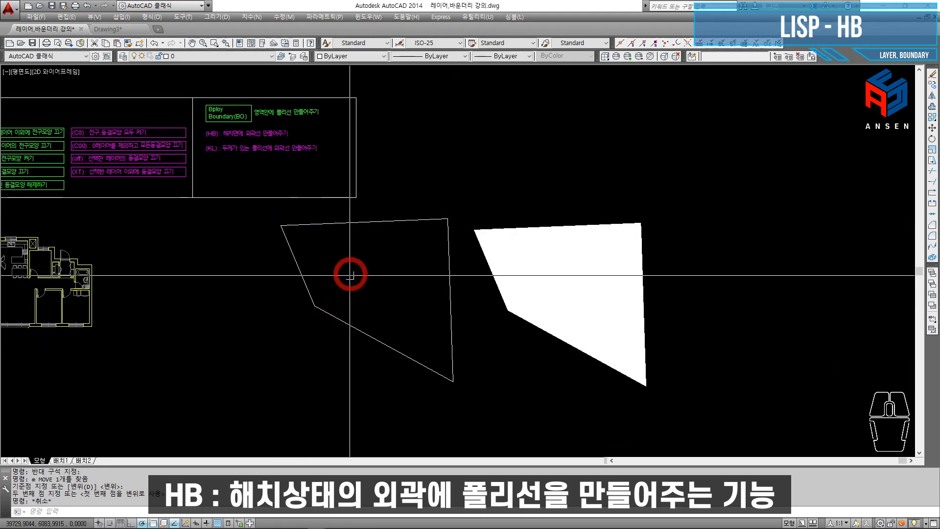
Erase both the generated outline and the solid hatch.
{"action": "scroll", "coordinate": [229, 139], "scroll_direction": "up", "scroll_amount": 4}
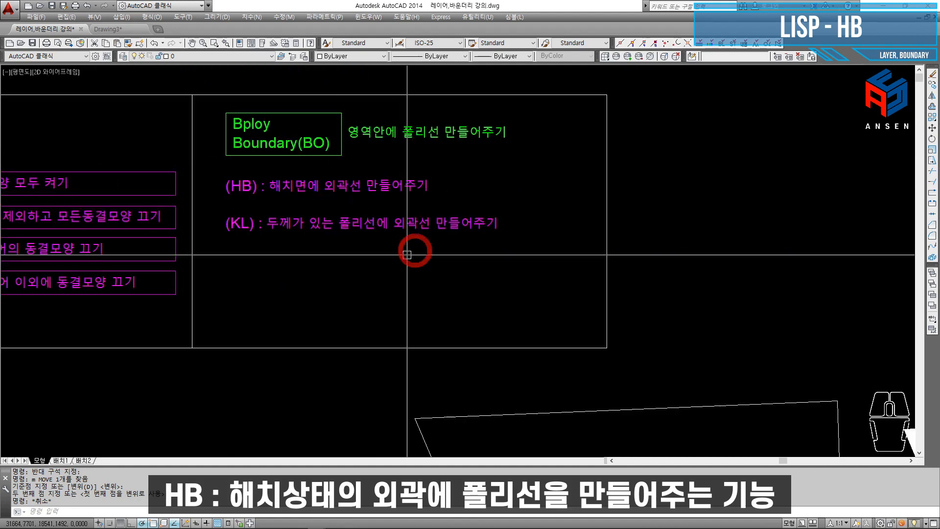
{"action": "scroll", "coordinate": [407, 255], "scroll_direction": "down", "scroll_amount": 4}
{"action": "key", "text": "Escape"}
{"action": "key", "text": "Escape"}
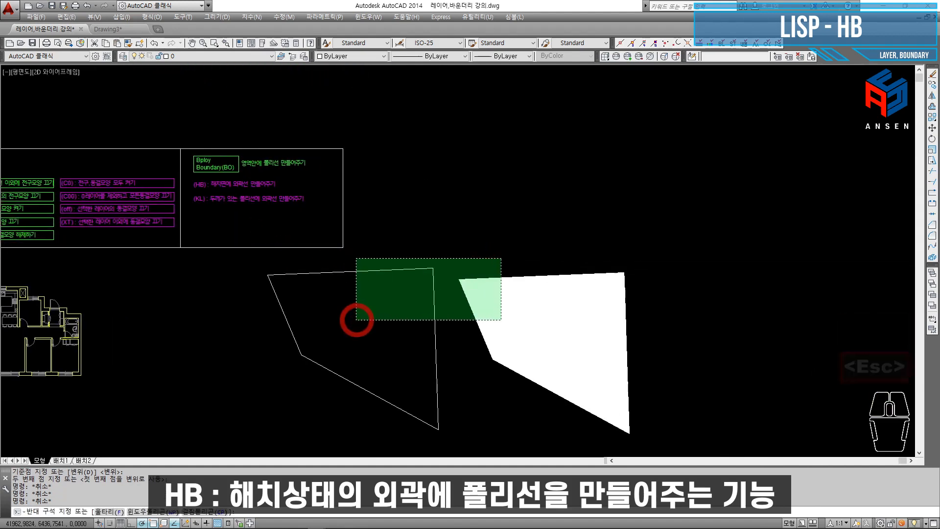
{"action": "left_click", "coordinate": [356, 320]}
{"action": "key", "text": "e"}
{"action": "key", "text": "space"}
Examine the KL command note and the thick L-shaped polyline below it.
{"action": "scroll", "coordinate": [269, 226], "scroll_direction": "up", "scroll_amount": 4}
{"action": "key", "text": "Escape"}
{"action": "key", "text": "Escape"}
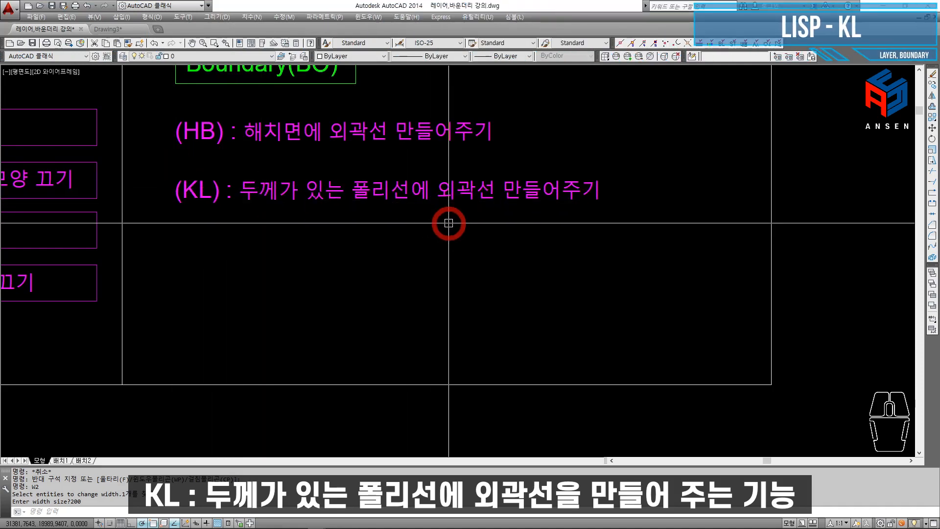
{"action": "scroll", "coordinate": [448, 223], "scroll_direction": "down", "scroll_amount": 4}
{"action": "scroll", "coordinate": [499, 262], "scroll_direction": "up", "scroll_amount": 3}
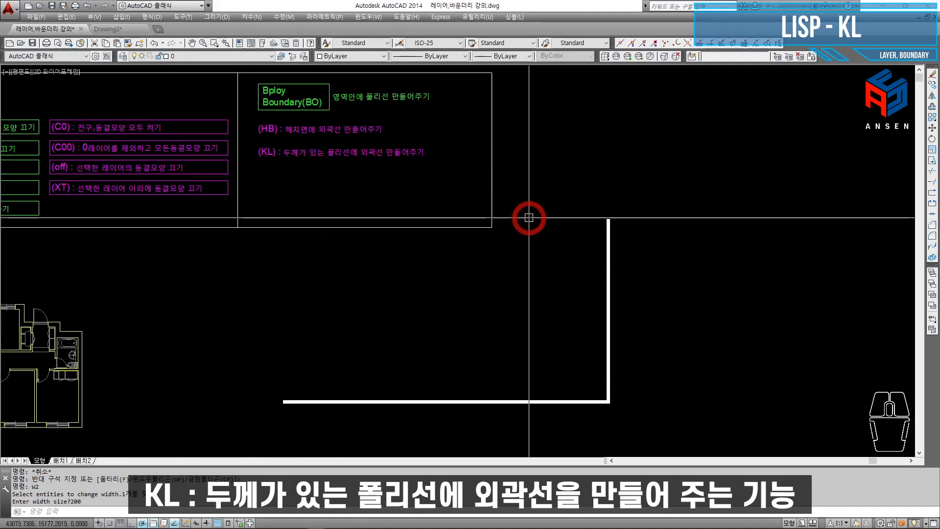
{"action": "middle_click_drag", "start_coordinate": [622, 329], "coordinate": [521, 266]}
{"action": "scroll", "coordinate": [348, 268], "scroll_direction": "down", "scroll_amount": 4}
{"action": "scroll", "coordinate": [380, 267], "scroll_direction": "up", "scroll_amount": 4}
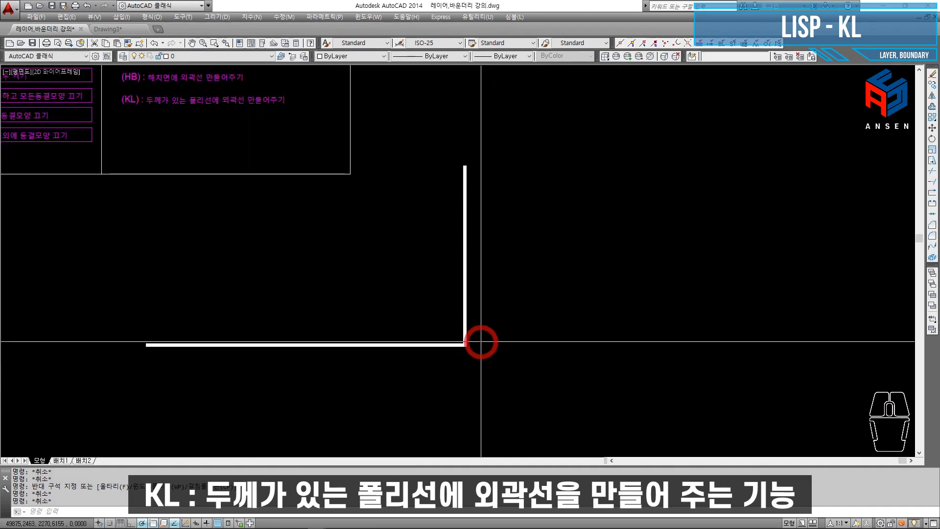
{"action": "middle_click_drag", "start_coordinate": [312, 327], "coordinate": [331, 367]}
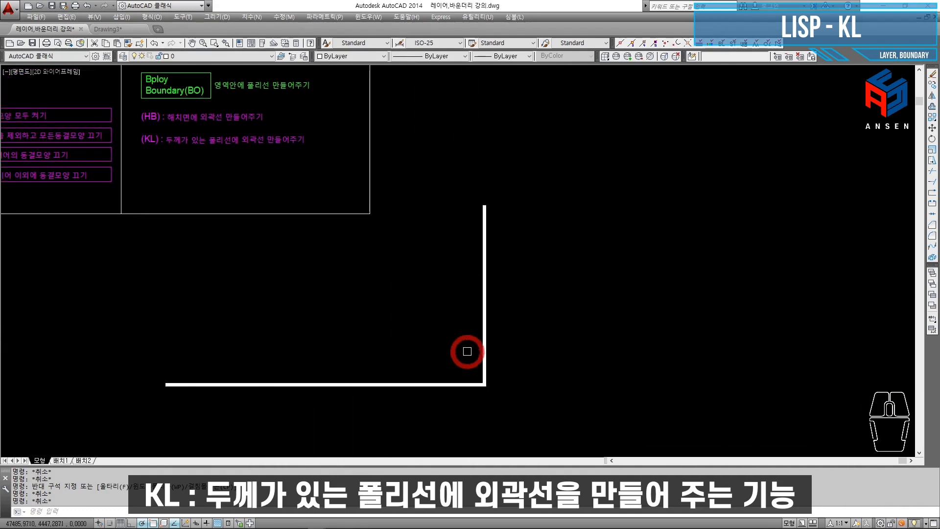
Run the KL LISP command on the thick L-shaped polyline, outlining its width and deleting the original.
{"action": "key", "text": "Escape"}
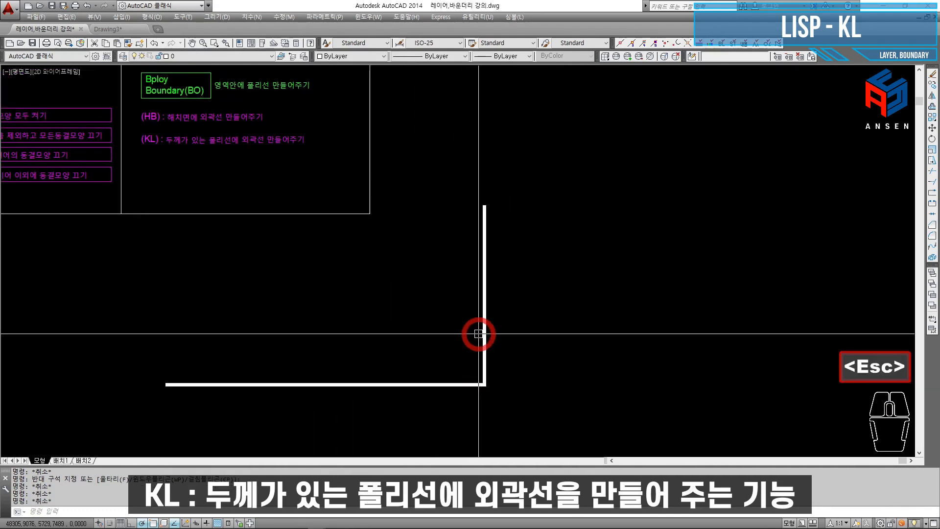
{"action": "type", "text": "kl"}
{"action": "key", "text": "Return"}
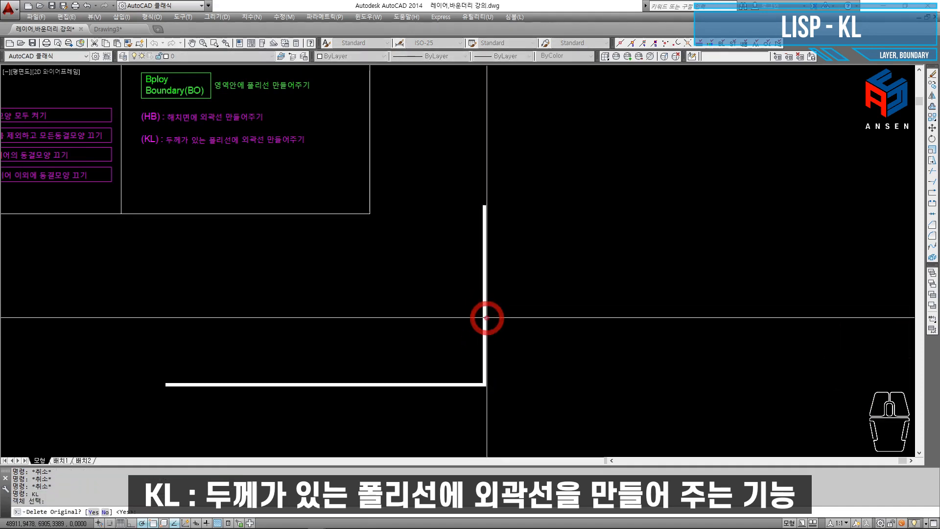
{"action": "key", "text": "Return"}
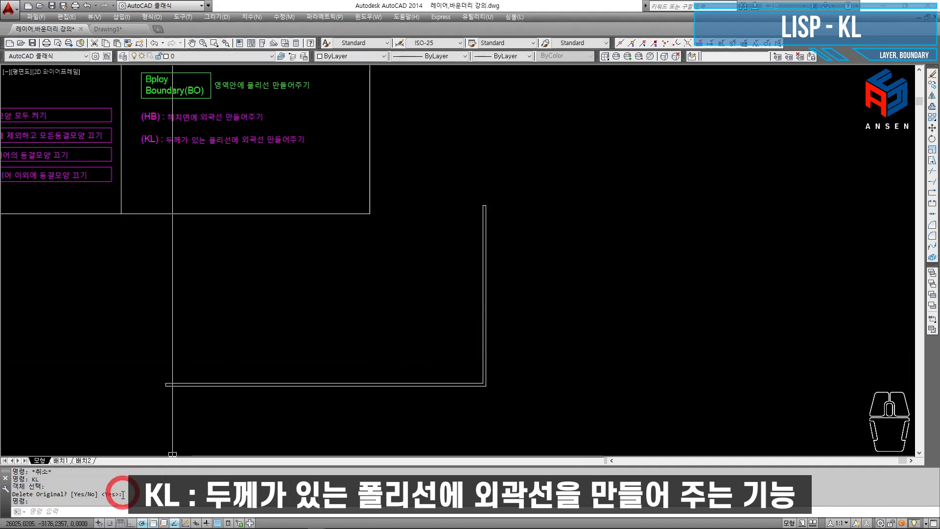
{"action": "key", "text": "Escape"}
{"action": "key", "text": "Escape"}
Inspect the corner of the KL outline closely and erase the outline.
{"action": "scroll", "coordinate": [452, 382], "scroll_direction": "up", "scroll_amount": 6}
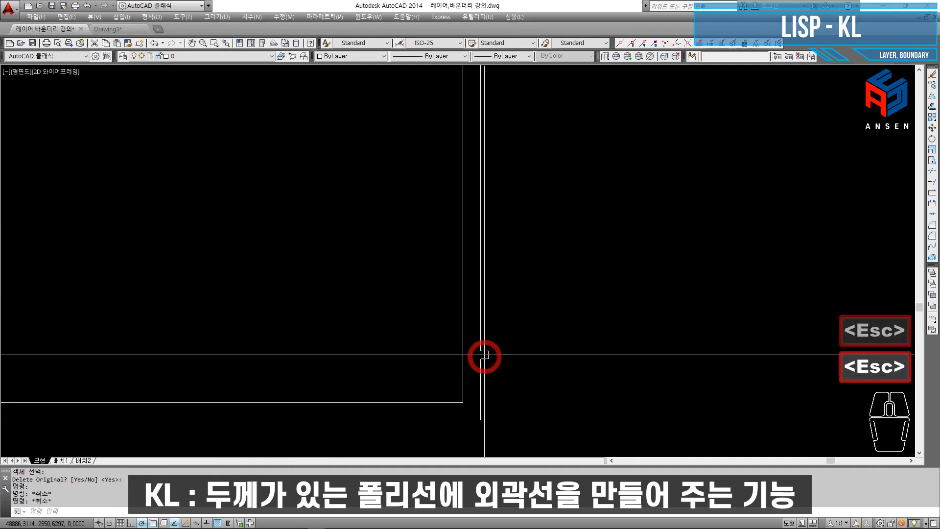
{"action": "scroll", "coordinate": [446, 421], "scroll_direction": "down", "scroll_amount": 4}
{"action": "mouse_move", "coordinate": [663, 347]}
{"action": "middle_mouse_down"}
{"action": "mouse_move", "coordinate": [460, 384]}
{"action": "mouse_move", "coordinate": [441, 480]}
{"action": "middle_mouse_up"}
{"action": "left_click", "coordinate": [557, 361]}
{"action": "type", "text": "e"}
{"action": "key", "text": "space"}
Draw an L-shaped polyline in the empty area beside the floor plan, with one horizontal and one vertical segment.
{"action": "scroll", "coordinate": [543, 315], "scroll_direction": "down", "scroll_amount": 5}
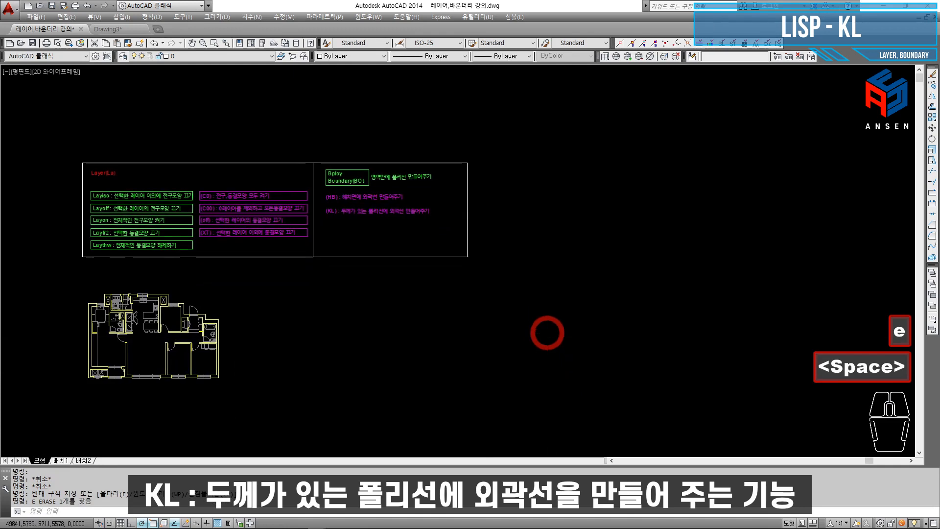
{"action": "type", "text": "pl"}
{"action": "key", "text": "space"}
{"action": "left_click", "coordinate": [335, 357]}
{"action": "left_click", "coordinate": [552, 357]}
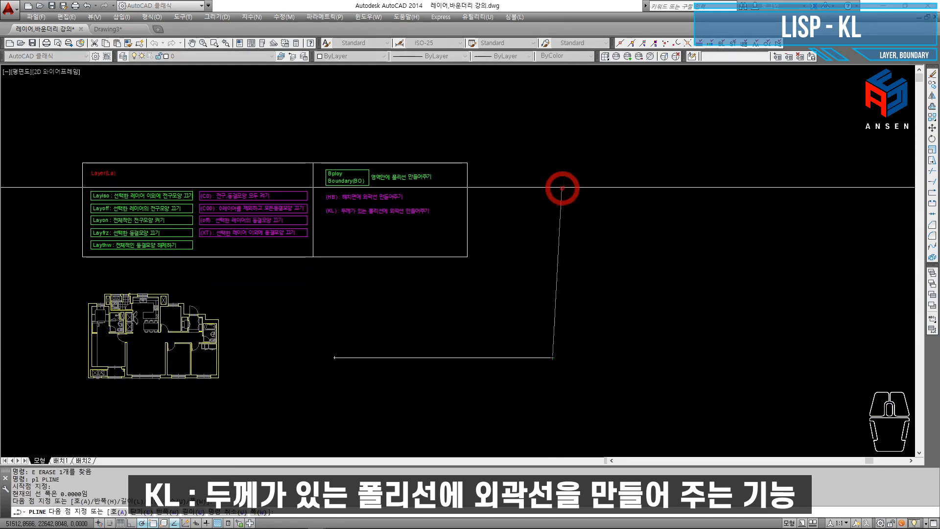
{"action": "left_click", "coordinate": [553, 184]}
{"action": "key", "text": "Escape"}
Set the new L-shaped polyline's width to 500 with the W2 command.
{"action": "left_click", "coordinate": [576, 256]}
{"action": "left_click", "coordinate": [539, 242]}
{"action": "type", "text": "w2"}
{"action": "key", "text": "space"}
{"action": "type", "text": "500"}
{"action": "key", "text": "Return"}
{"action": "key", "text": "Escape"}
{"action": "key", "text": "Escape"}
Run KL on the 500-wide polyline and answer Yes to deleting the original.
{"action": "scroll", "coordinate": [528, 377], "scroll_direction": "up", "scroll_amount": 2}
{"action": "left_click", "coordinate": [551, 365]}
{"action": "key", "text": "Escape"}
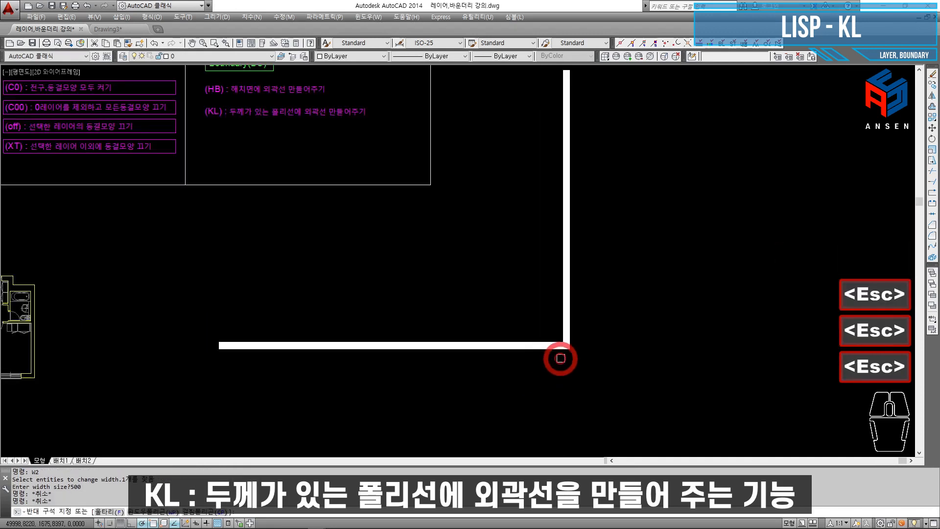
{"action": "key", "text": "Escape"}
{"action": "type", "text": "kl"}
{"action": "key", "text": "Return"}
{"action": "left_click", "coordinate": [563, 347]}
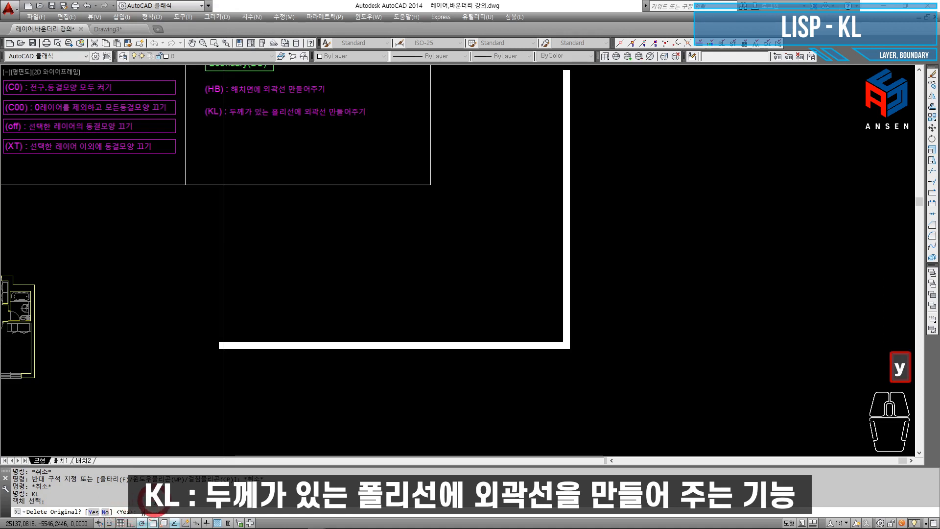
{"action": "type", "text": "y"}
{"action": "key", "text": "Return"}
Check the new KL outline's end and full length, and erase the outline.
{"action": "scroll", "coordinate": [228, 342], "scroll_direction": "up", "scroll_amount": 5}
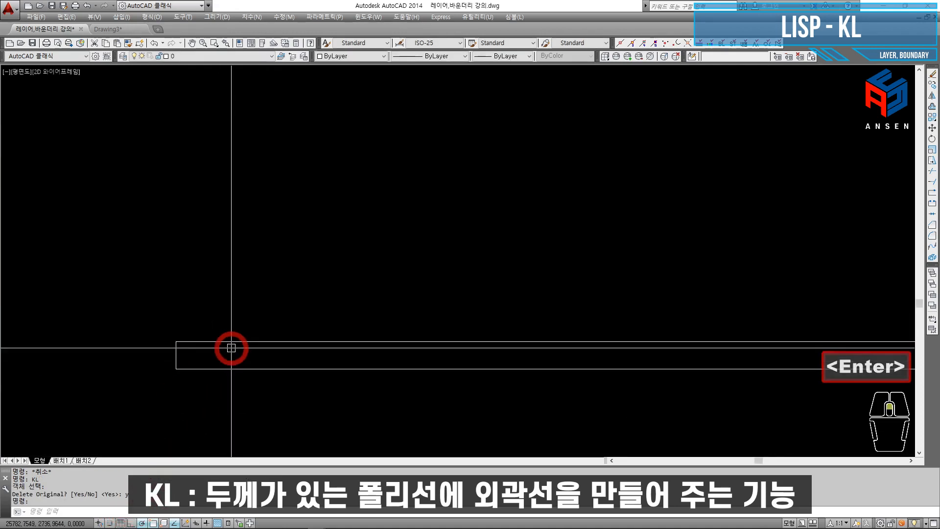
{"action": "left_click", "coordinate": [178, 341]}
{"action": "scroll", "coordinate": [179, 342], "scroll_direction": "down", "scroll_amount": 6}
{"action": "middle_click_drag", "start_coordinate": [558, 243], "coordinate": [555, 296]}
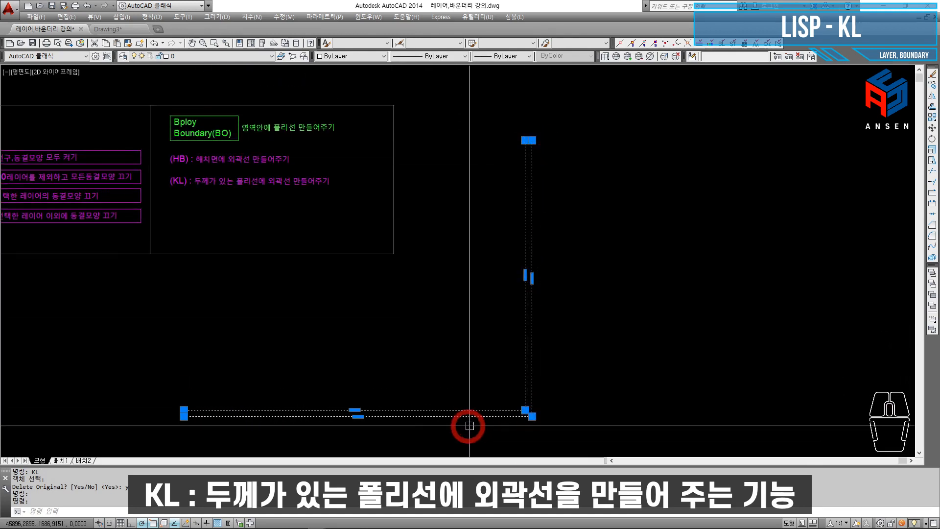
{"action": "key", "text": "e"}
{"action": "key", "text": "space"}
{"action": "key", "text": "Escape"}
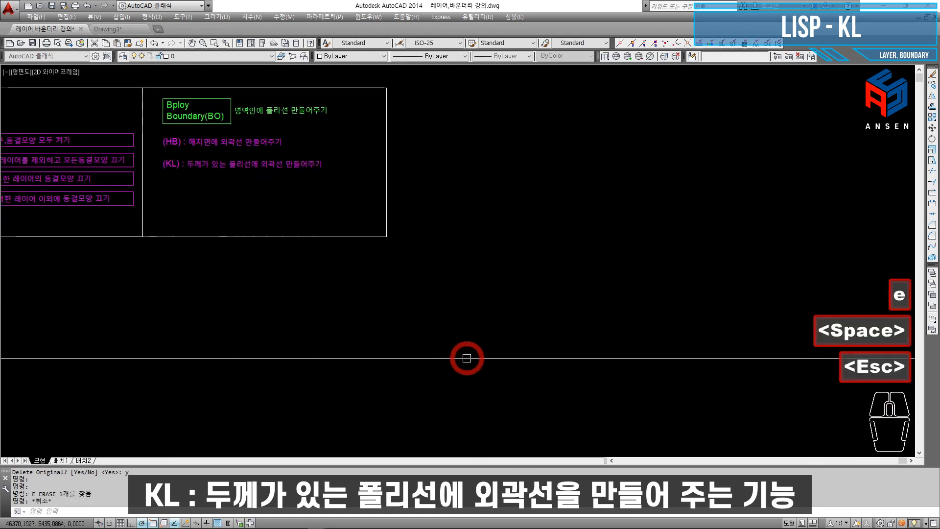
{"action": "key", "text": "Escape"}
{"action": "scroll", "coordinate": [478, 310], "scroll_direction": "down", "scroll_amount": 5}
{"action": "middle_click", "coordinate": [366, 268]}
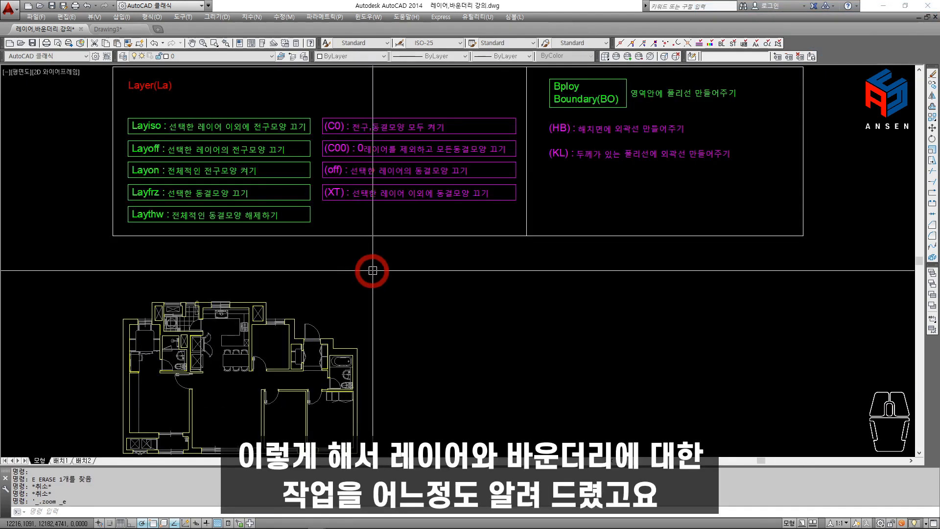